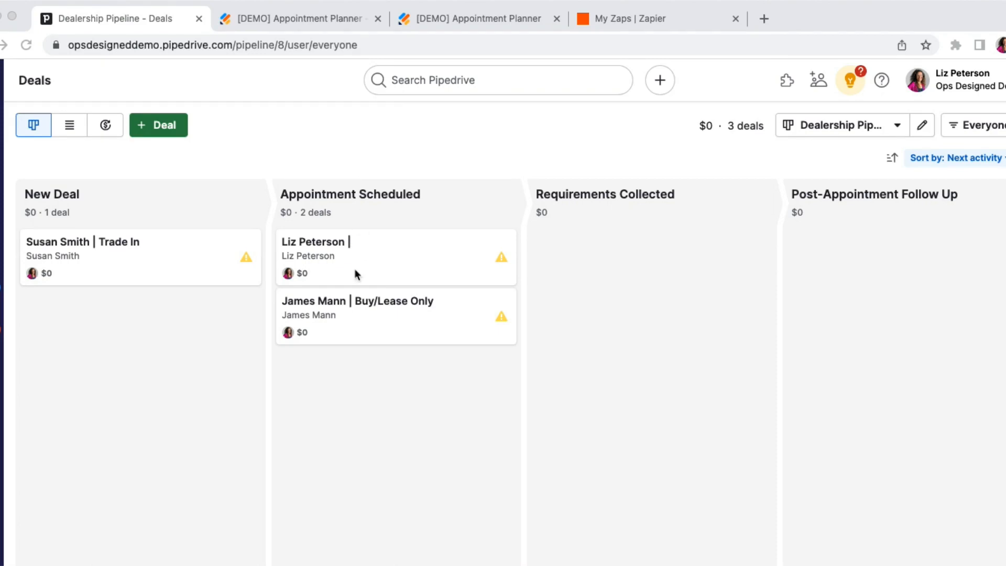
# Open the first deal in the Appointment Scheduled stage and examine its detail fields and the deal ID in its web address.
pyautogui.click(377, 262)
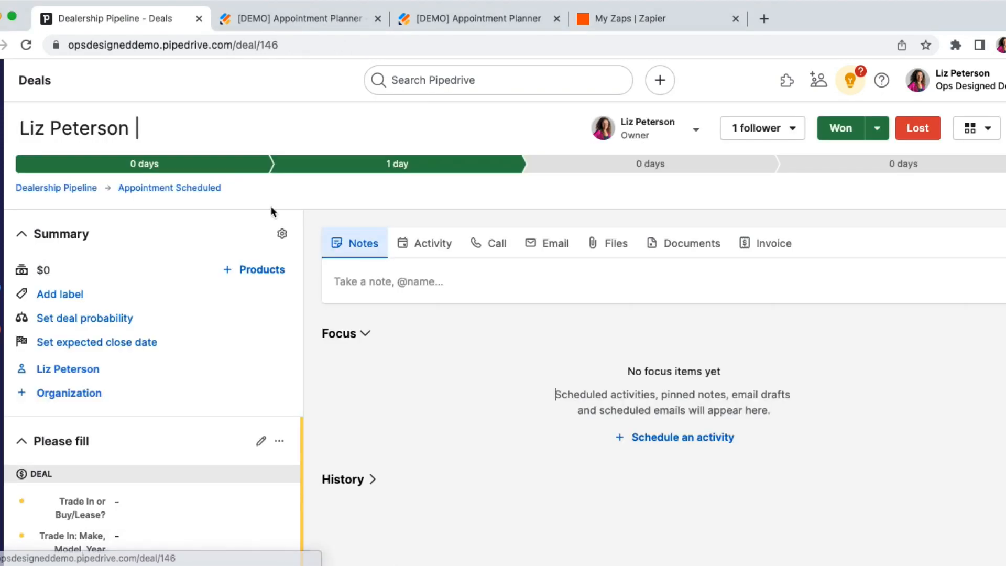
pyautogui.scroll(-8, 191, 327)
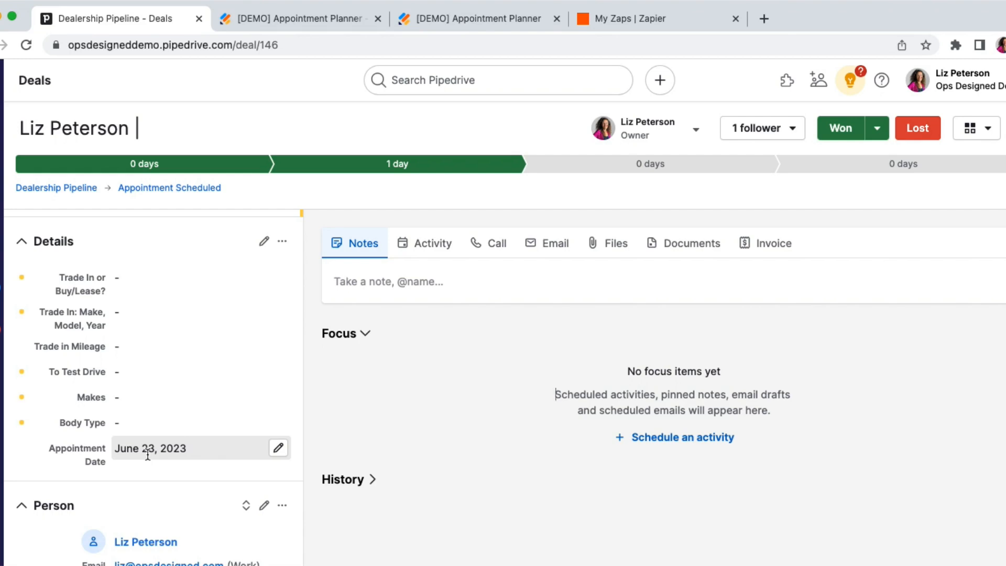
pyautogui.scroll(1, 148, 455)
pyautogui.moveTo(59, 289); pyautogui.dragTo(149, 447)
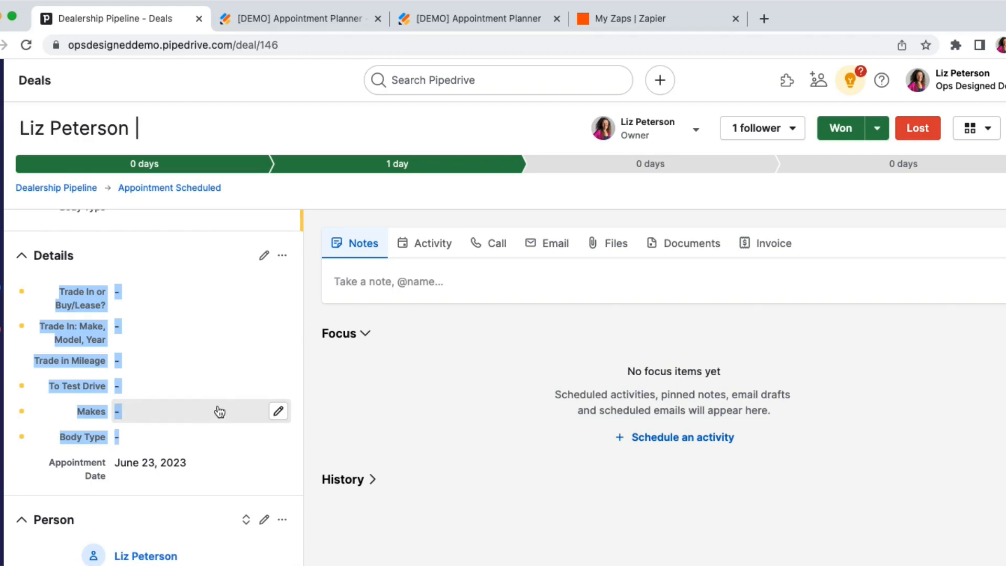
pyautogui.scroll(1, 216, 411)
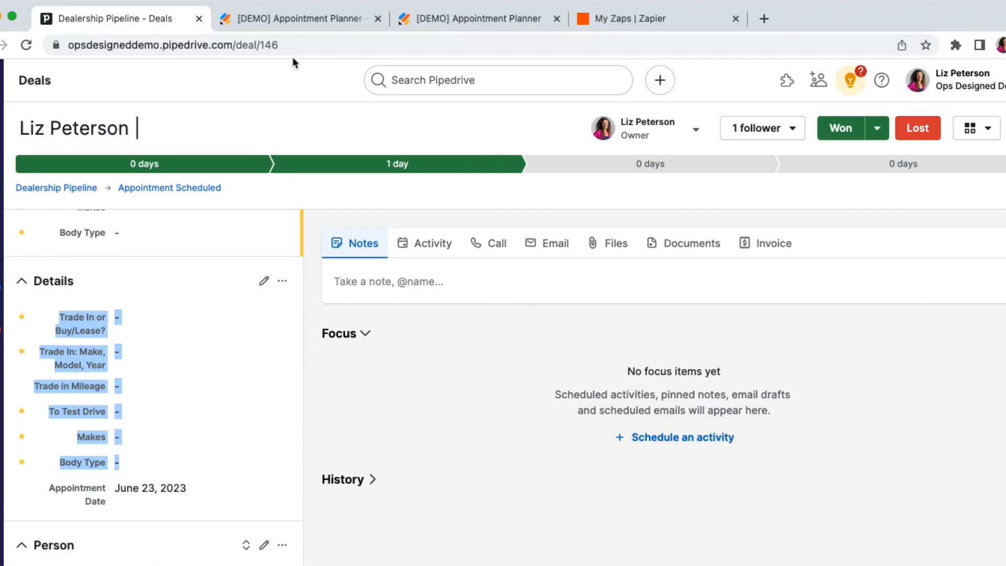
pyautogui.click(301, 45)
pyautogui.doubleClick(304, 45)
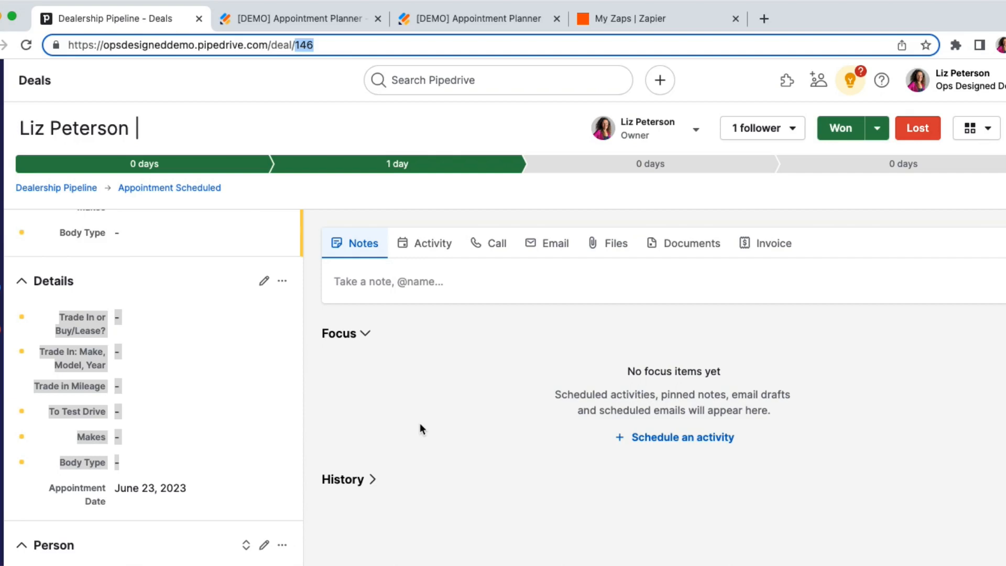
# Switch to the Appointment Planner form in Jotform and examine its customer_id field against the deal ID in Pipedrive.
pyautogui.click(296, 20)
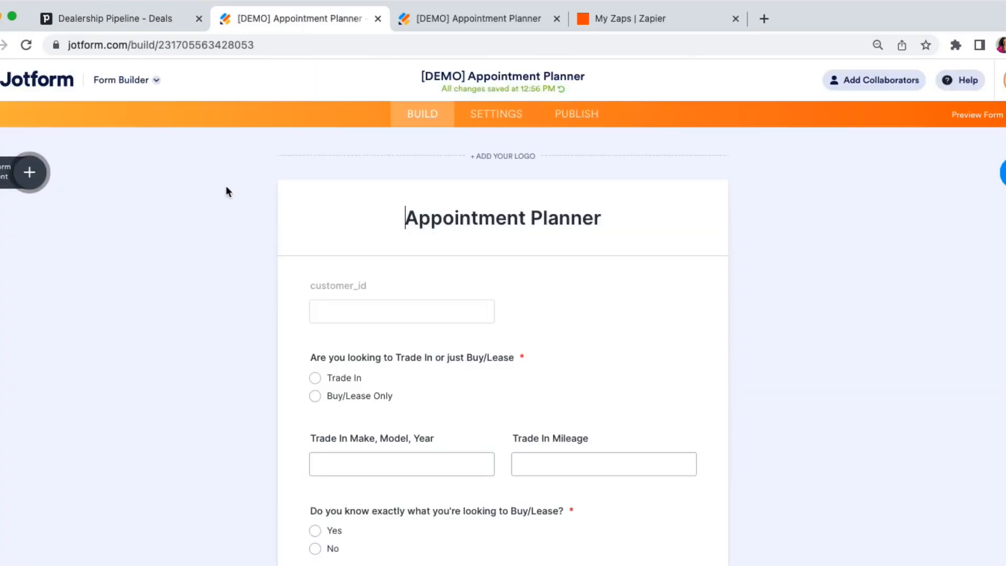
pyautogui.scroll(-3, 218, 269)
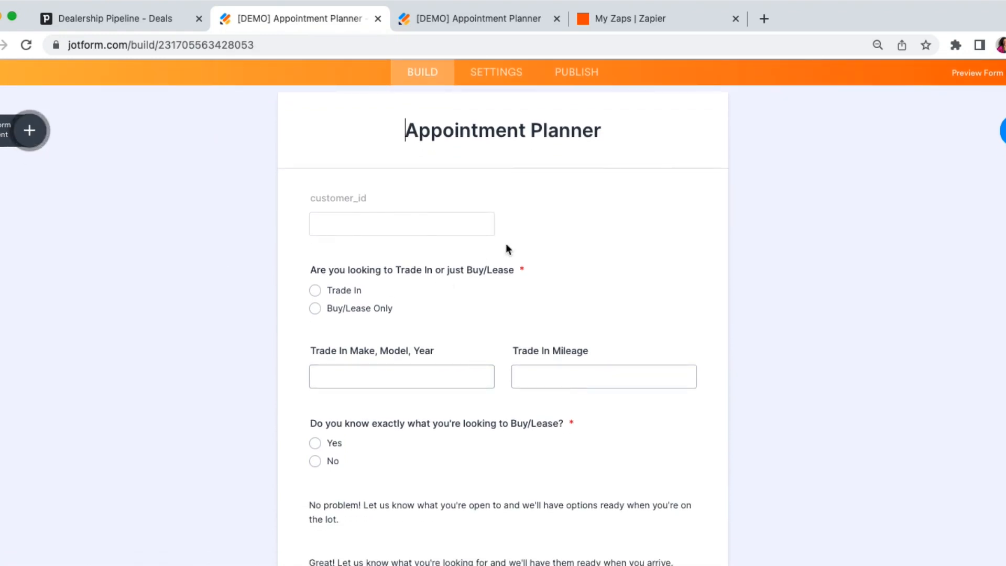
pyautogui.click(391, 195)
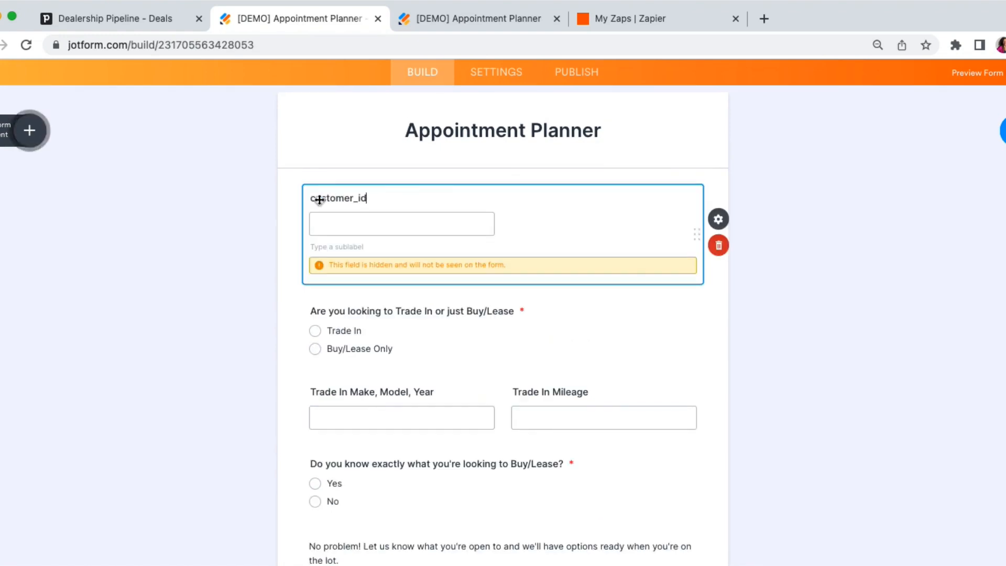
pyautogui.click(137, 26)
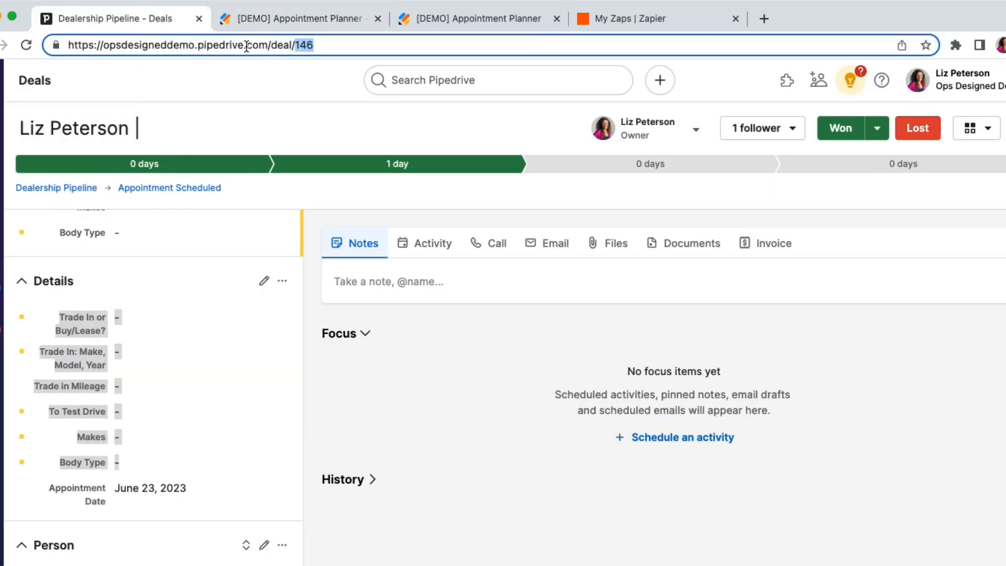
pyautogui.click(282, 25)
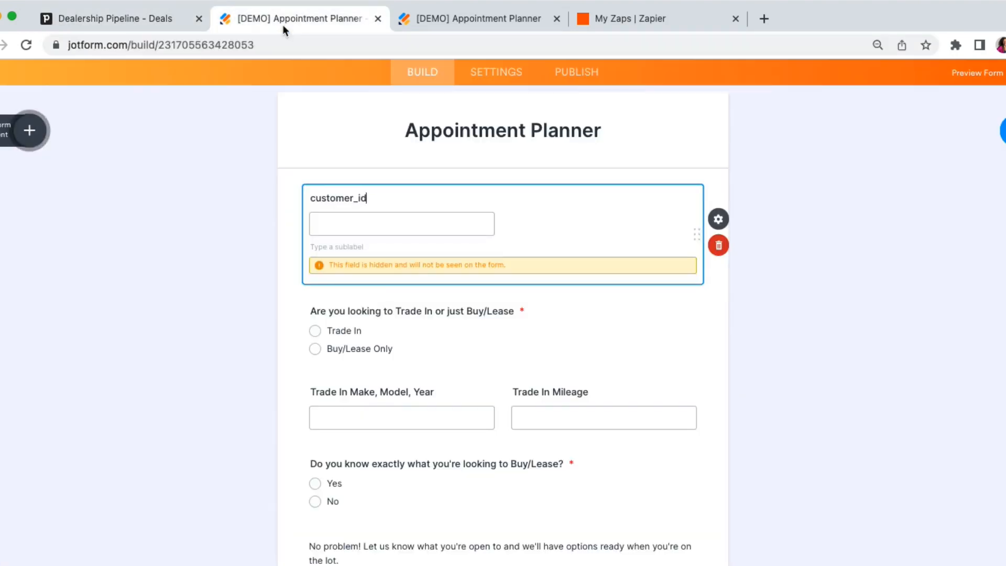
pyautogui.click(471, 134)
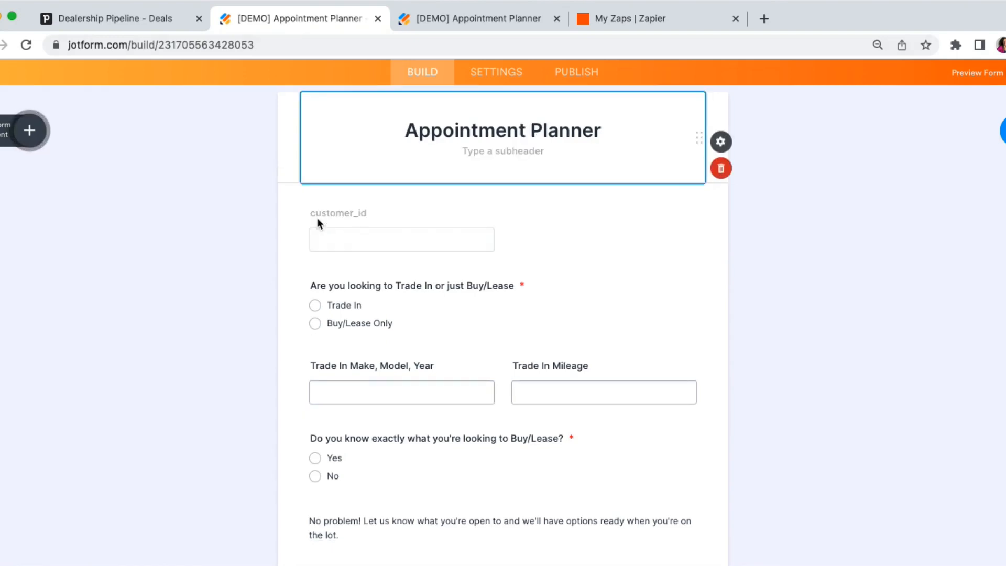
pyautogui.click(448, 243)
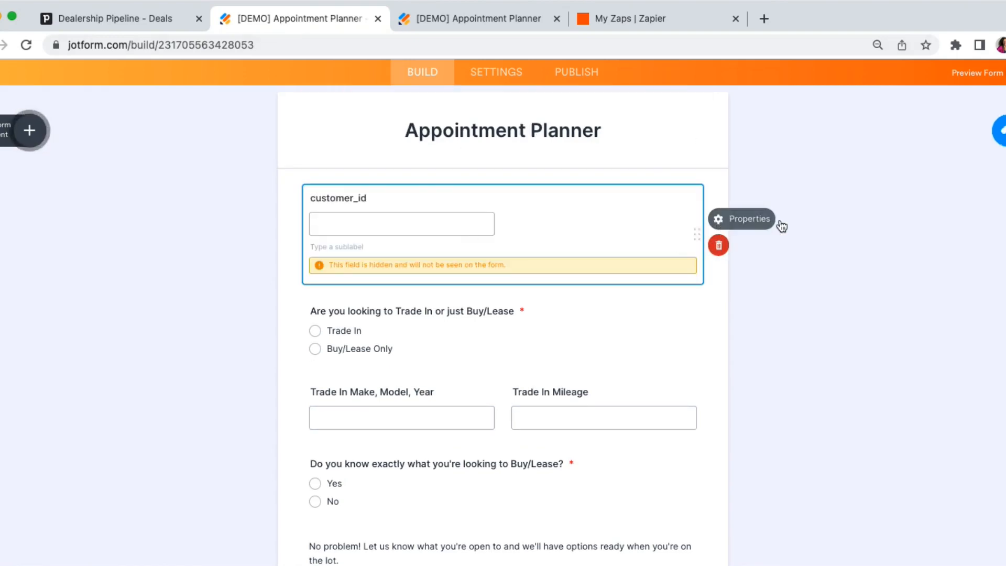
# Inspect the customer_id field's advanced properties down to the Hide field setting, and close them.
pyautogui.click(719, 219)
pyautogui.scroll(-1, 850, 385)
pyautogui.click(989, 128)
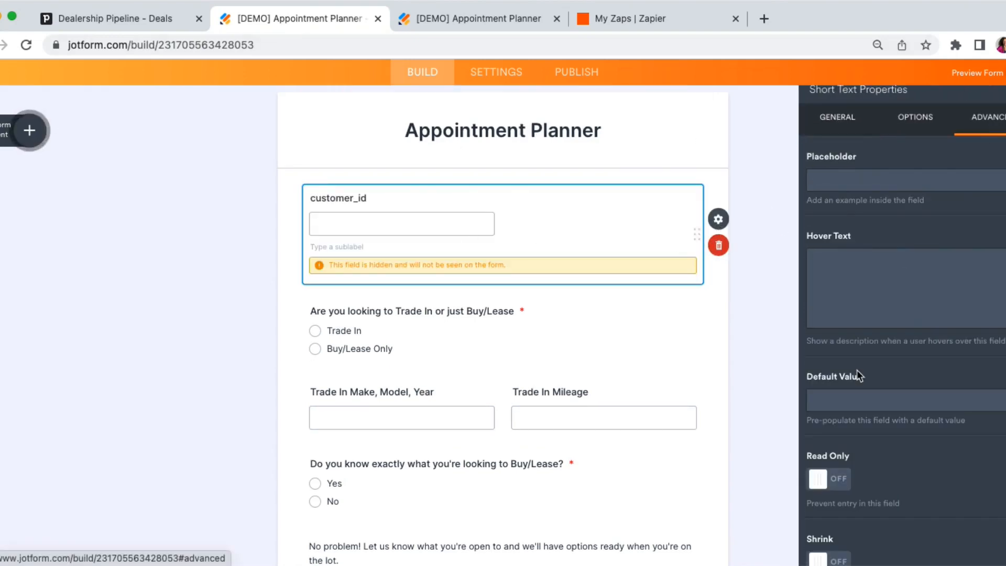
pyautogui.scroll(-3, 857, 370)
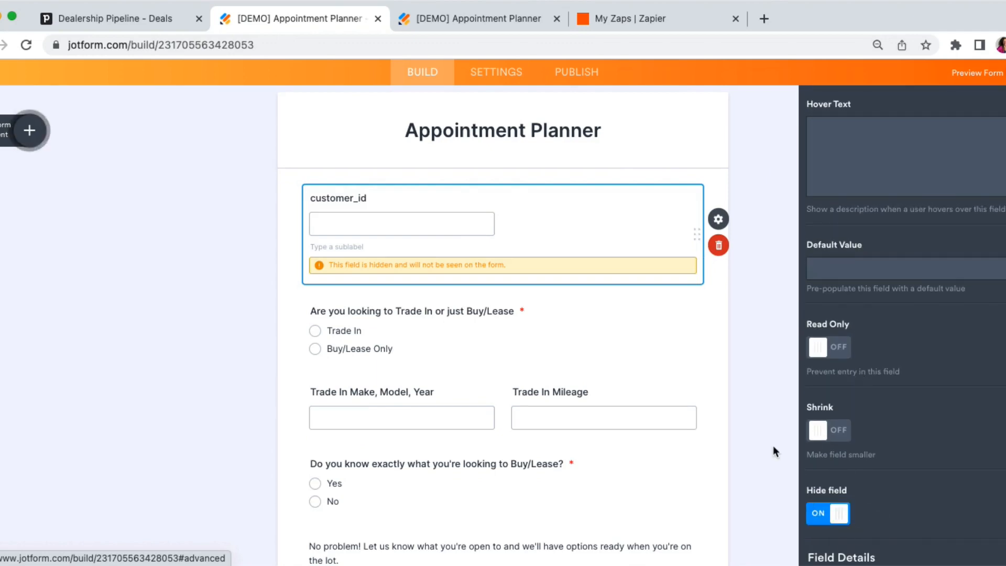
pyautogui.click(775, 384)
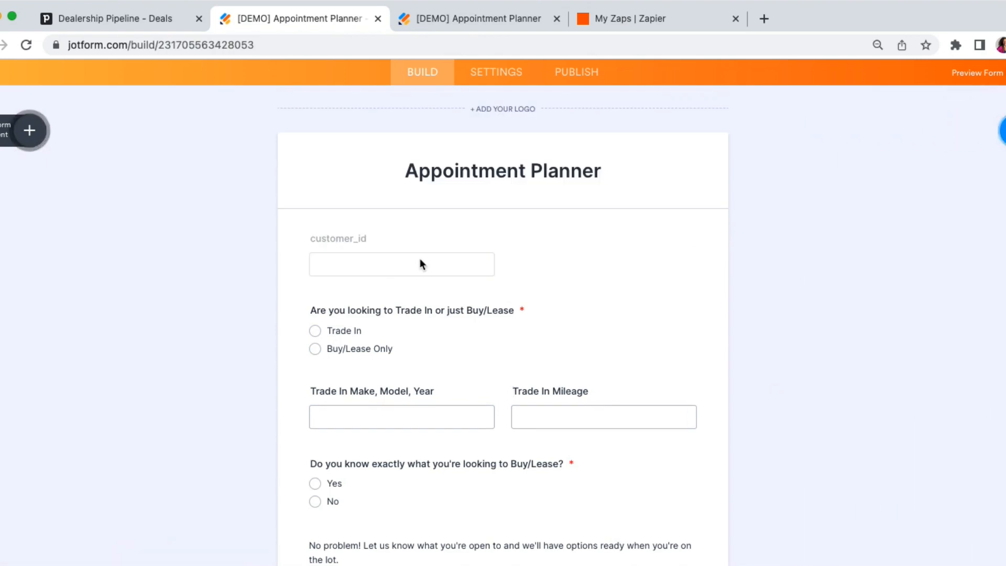
# Review the Appointment Planner form's questions from the trade-in choice to the Submit button.
pyautogui.scroll(-2, 420, 261)
pyautogui.scroll(-6, 420, 259)
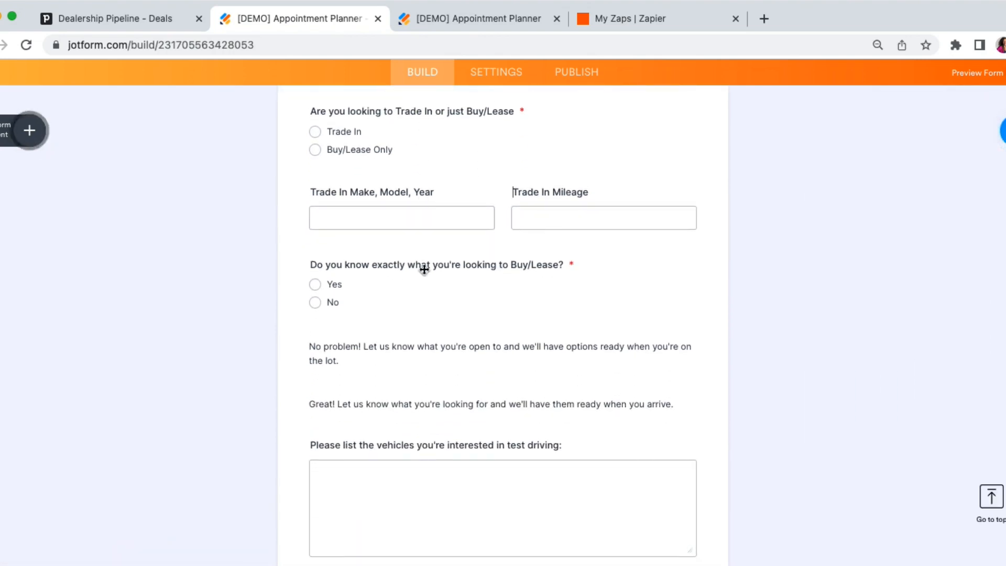
pyautogui.scroll(-5, 424, 322)
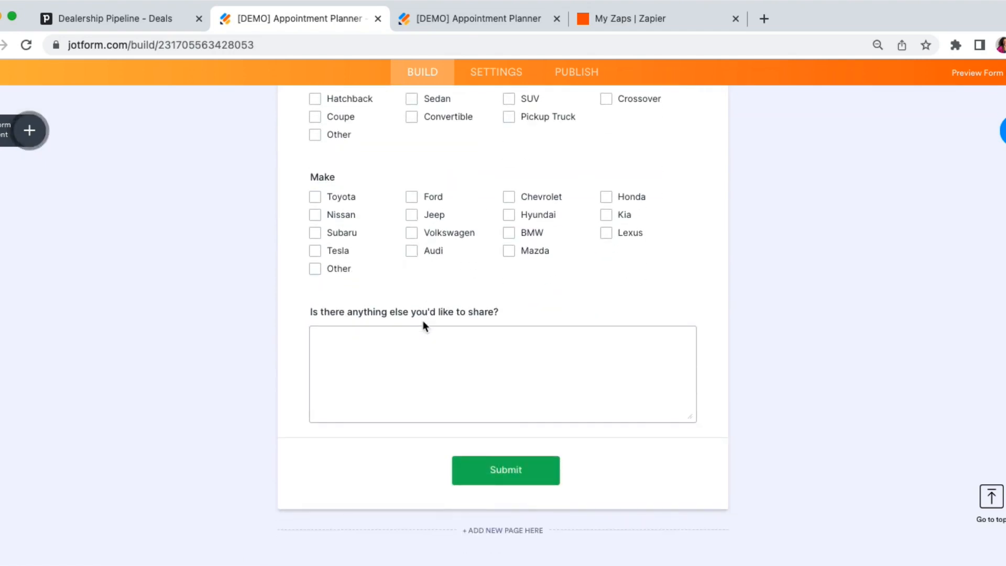
pyautogui.scroll(10, 423, 319)
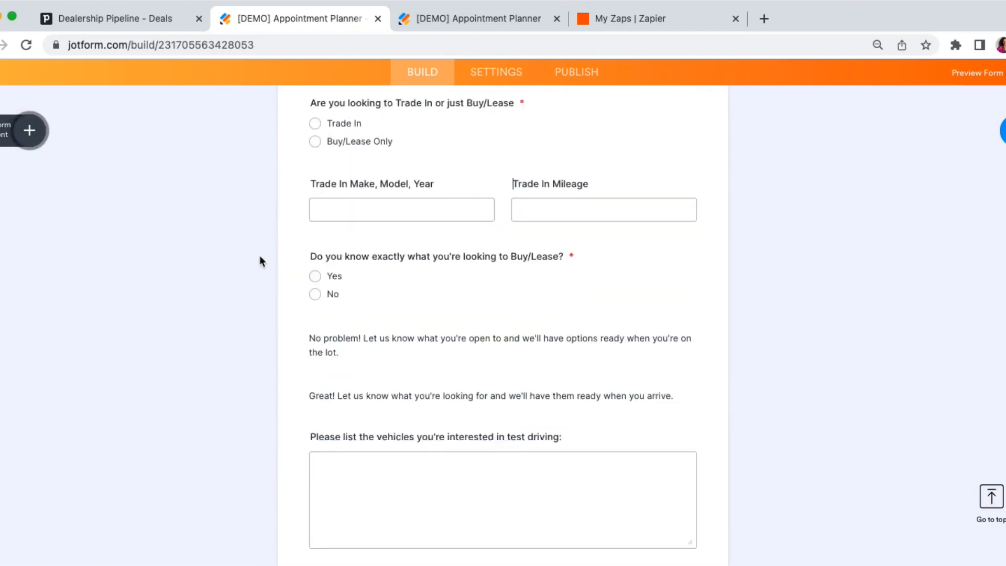
pyautogui.scroll(4, 242, 204)
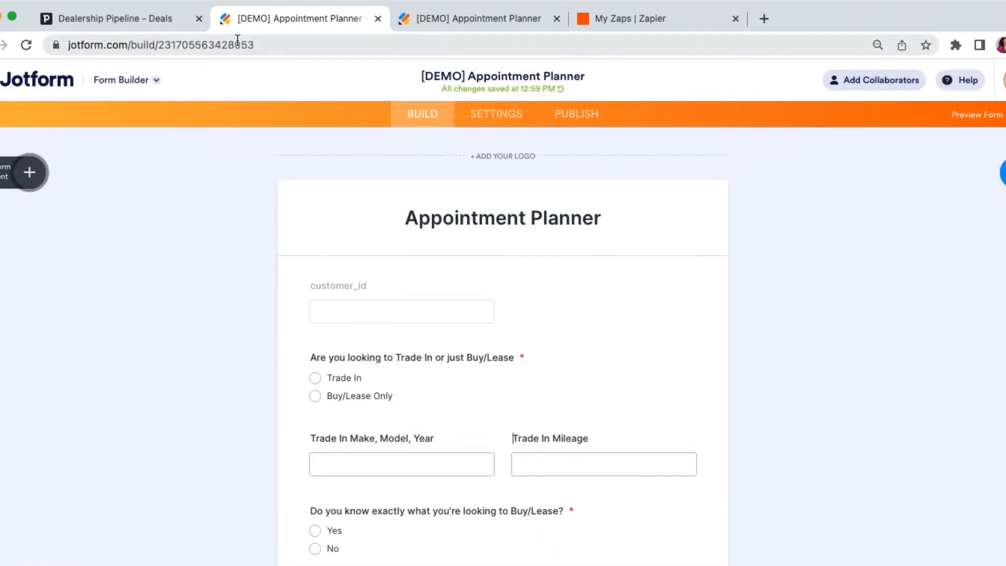
# Switch back to the Pipedrive deal and examine its unfilled trade-in and vehicle fields and the contact's details.
pyautogui.click(113, 23)
pyautogui.scroll(3, 272, 367)
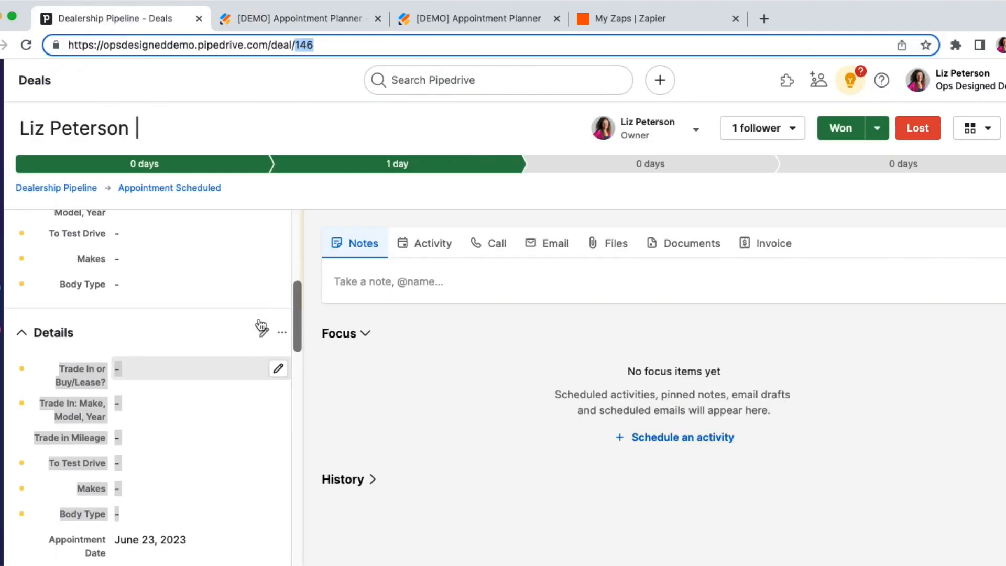
pyautogui.scroll(4, 288, 446)
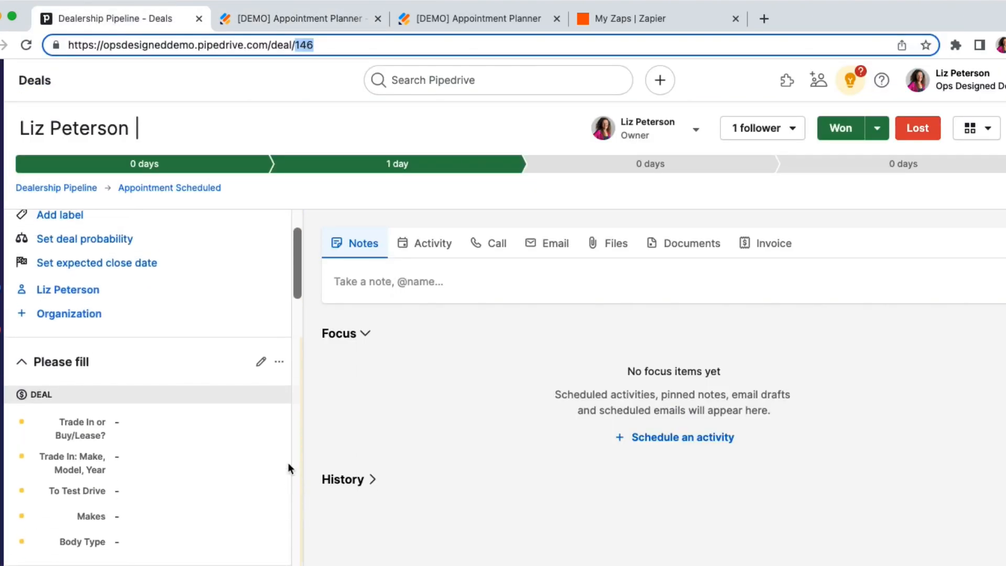
pyautogui.scroll(-6, 148, 480)
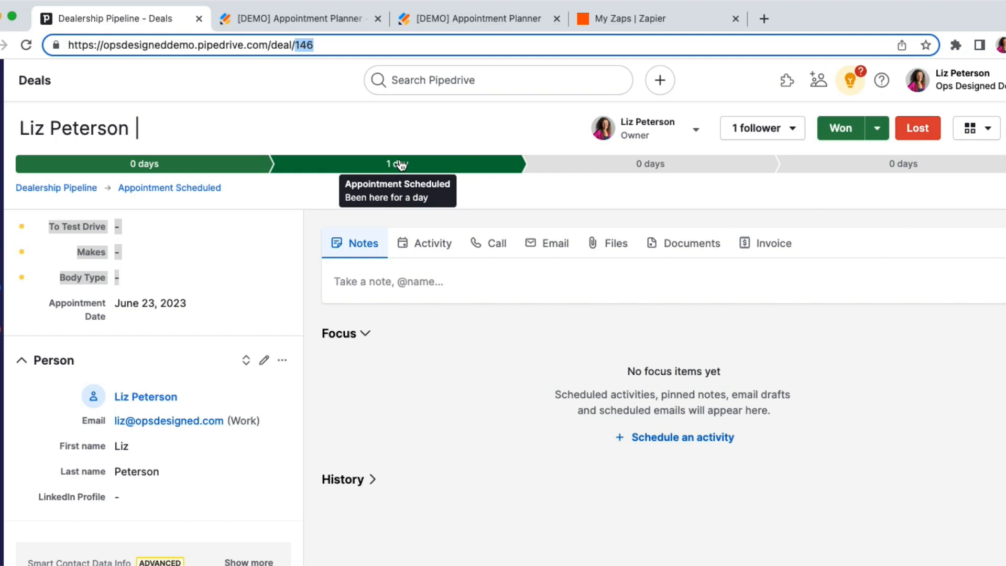
# Switch to Zapier and create a new Zap.
pyautogui.click(640, 24)
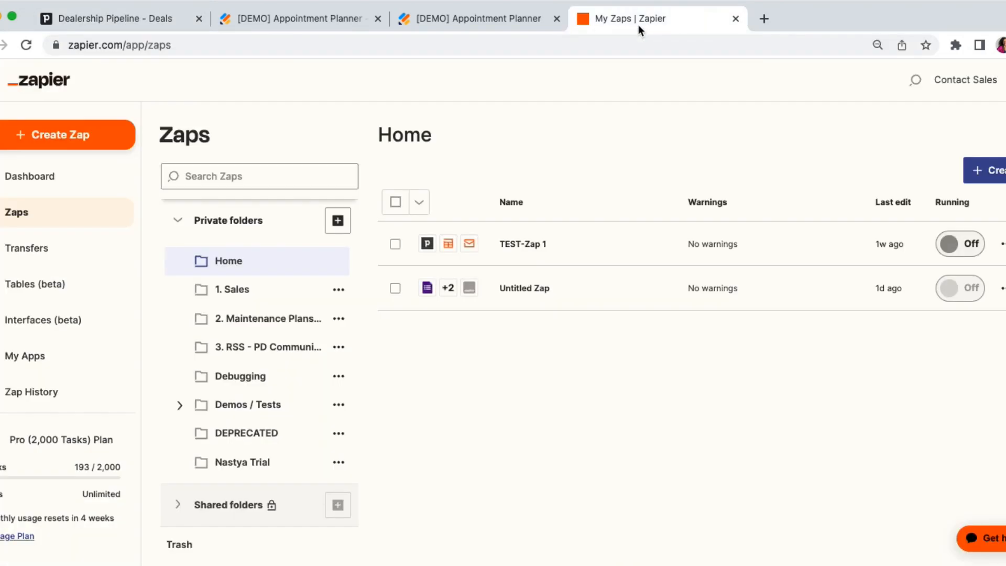
pyautogui.click(1003, 173)
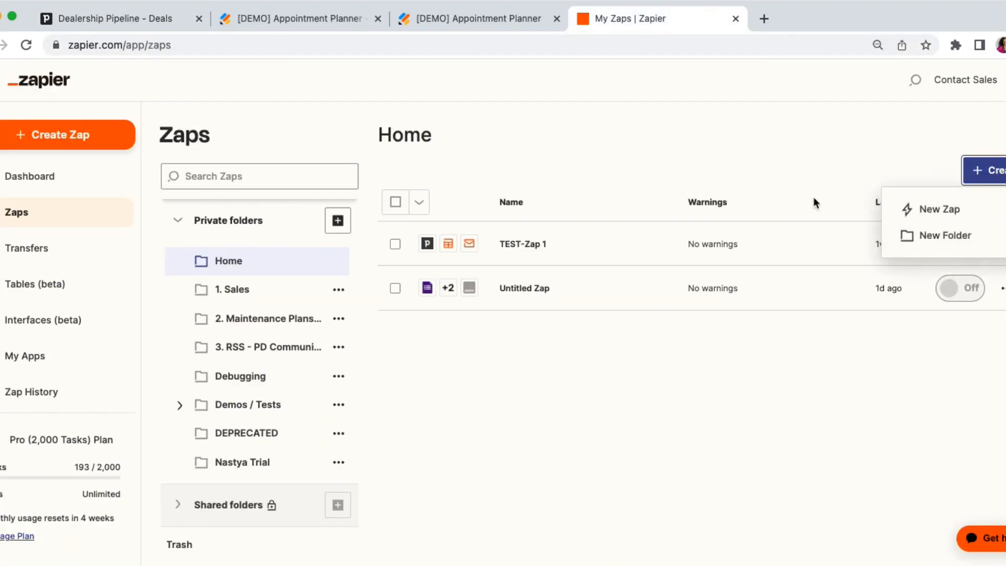
pyautogui.click(909, 207)
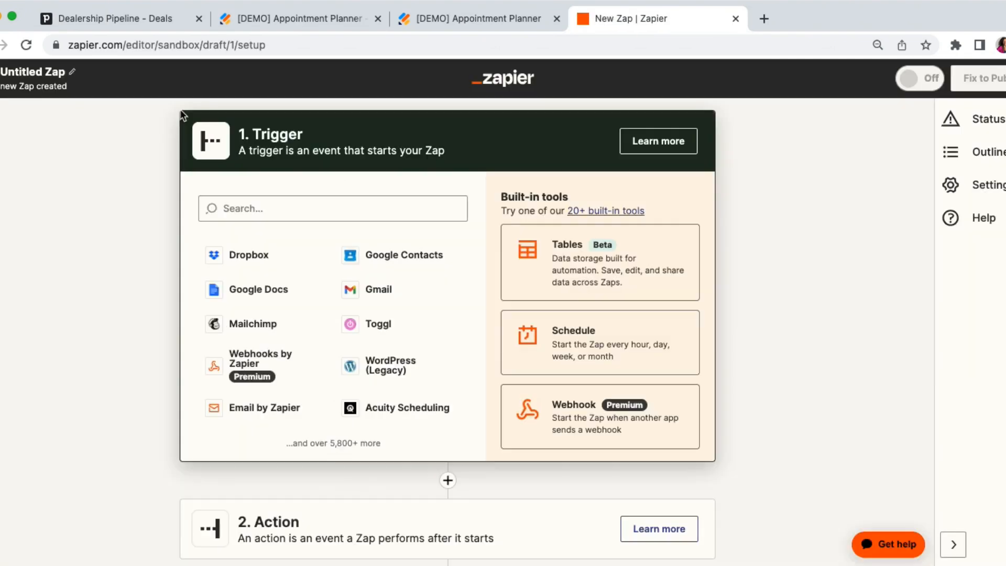
# Switch to Pipedrive, return to the Dealership Pipeline board and start a new deal filter.
pyautogui.click(179, 20)
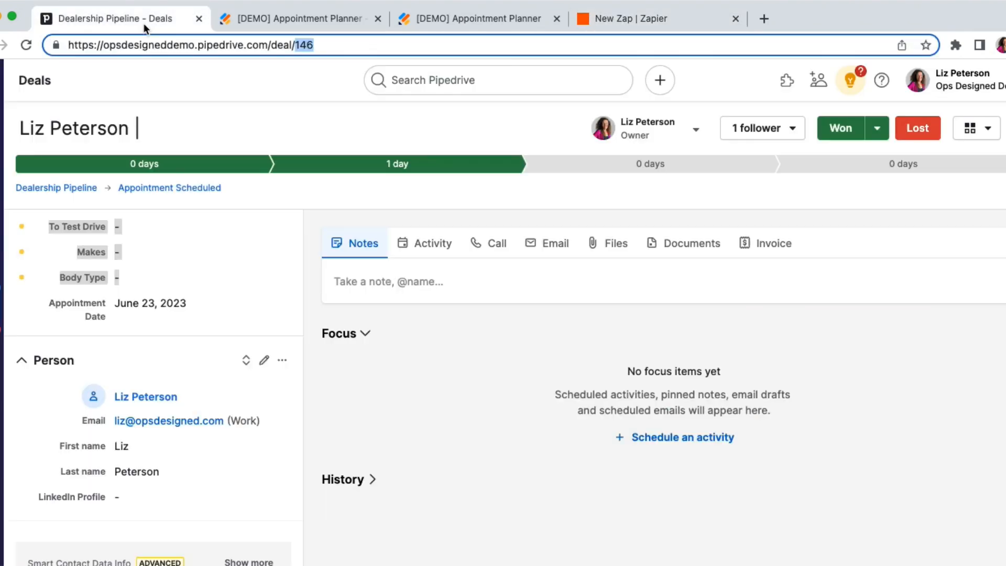
pyautogui.click(32, 190)
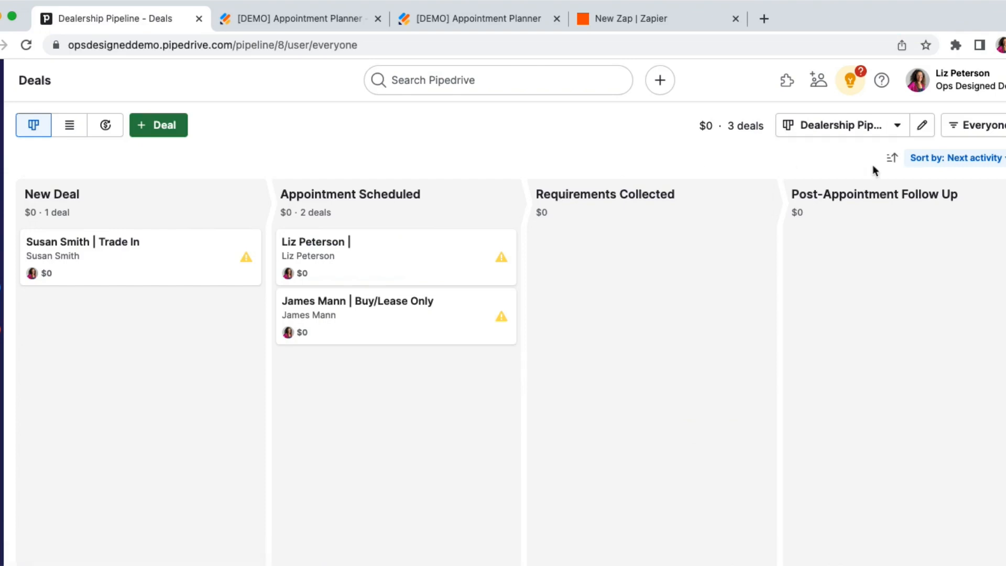
pyautogui.click(966, 137)
pyautogui.click(842, 353)
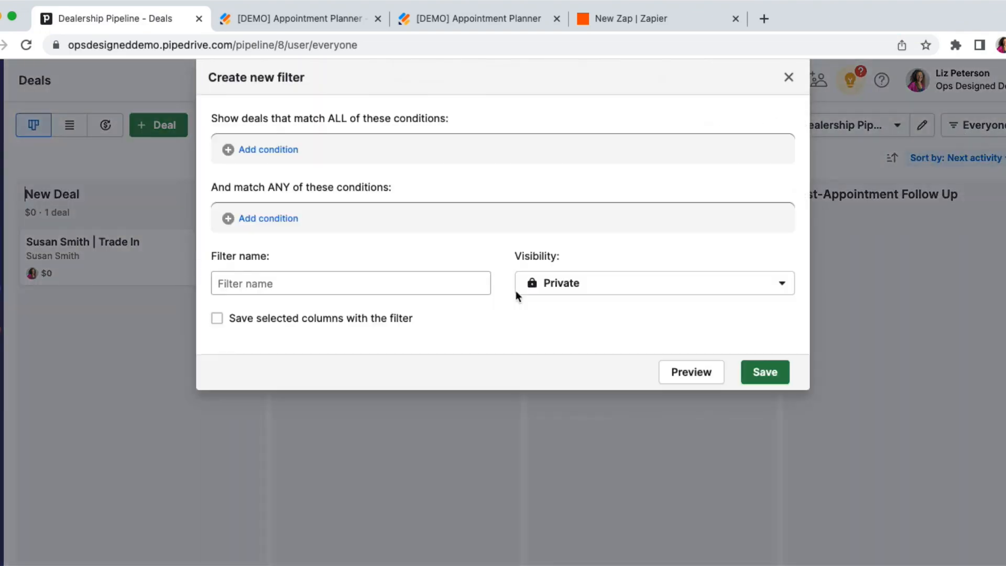
# Add a must-match condition to the filter: Deal Stage is Appointment Scheduled, from the Dealership Pipeline.
pyautogui.click(268, 152)
pyautogui.click(319, 158)
pyautogui.write('stage')
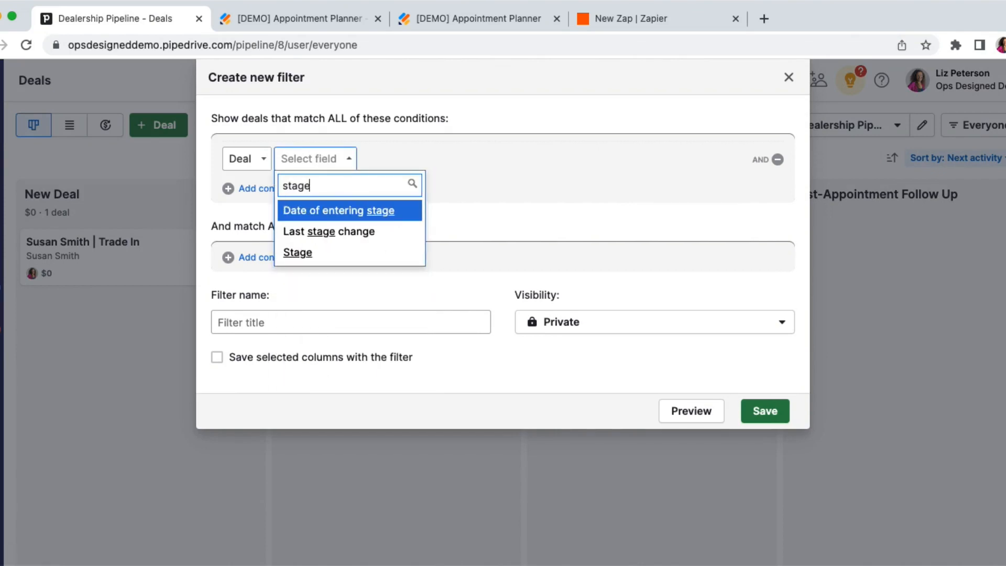
pyautogui.press('Down')
pyautogui.press('Down')
pyautogui.press('Return')
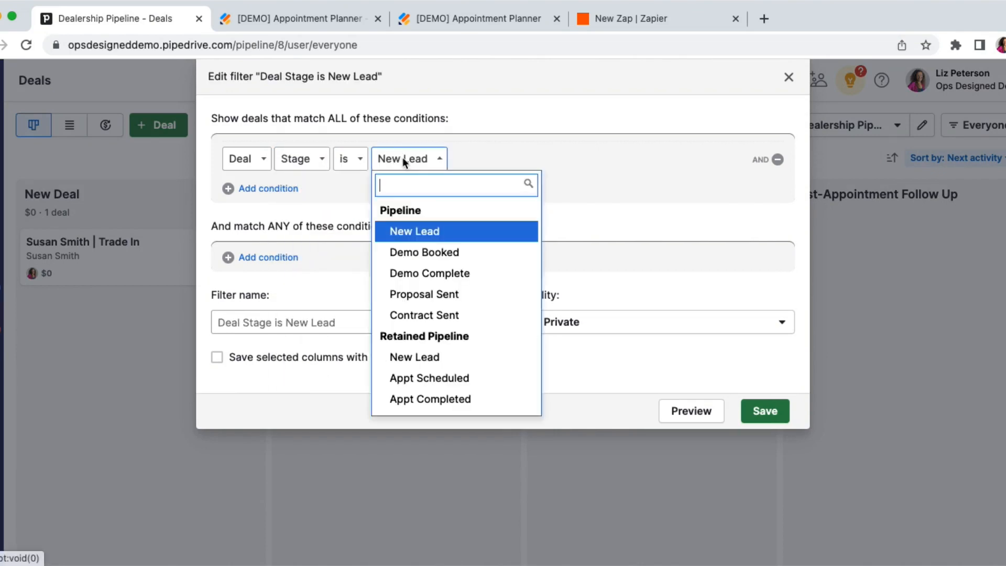
pyautogui.click(403, 158)
pyautogui.scroll(-5, 426, 288)
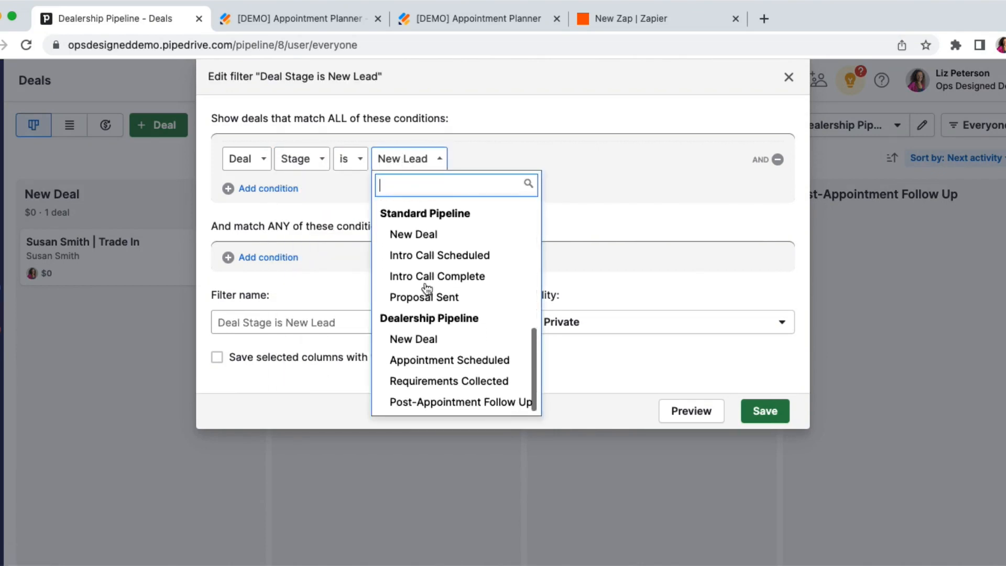
pyautogui.click(446, 361)
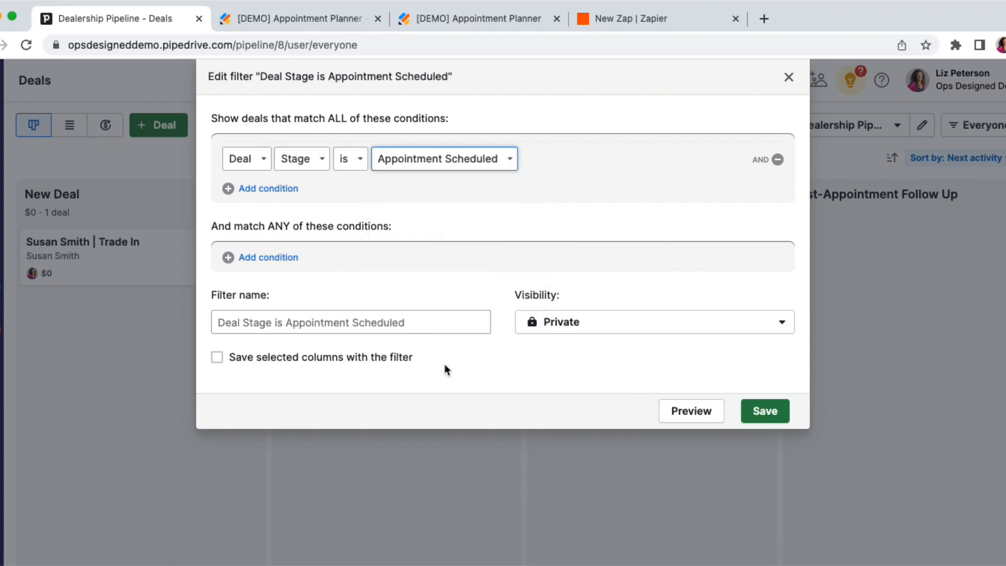
# Add a second must-match condition to the filter: Deal Status is Open.
pyautogui.click(275, 190)
pyautogui.click(308, 195)
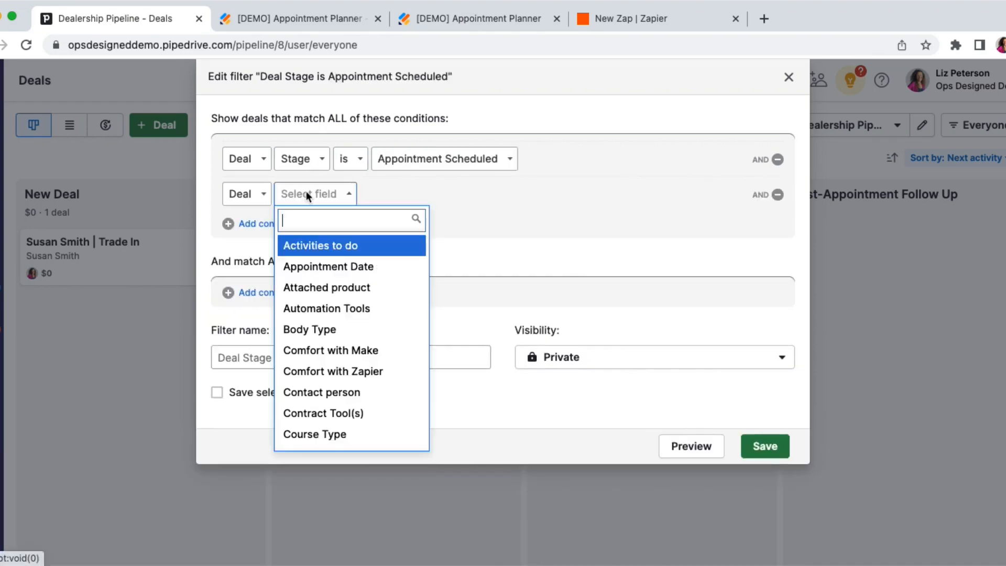
pyautogui.write('stat')
pyautogui.click(318, 247)
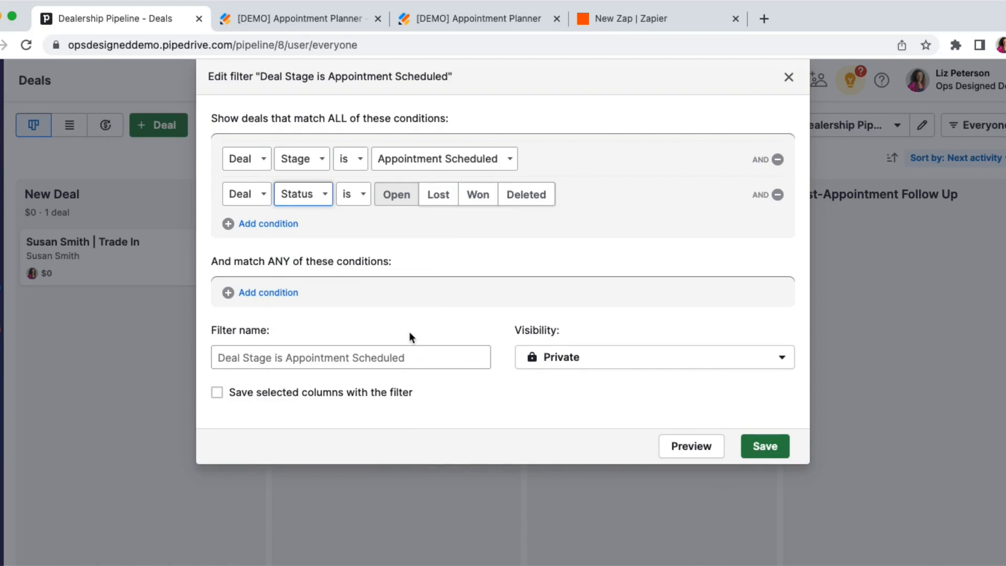
# Name the filter "ZAPIER: Appointment is Scheduled, Sent Email" and save it.
pyautogui.click(372, 364)
pyautogui.write('ZAPIERL')
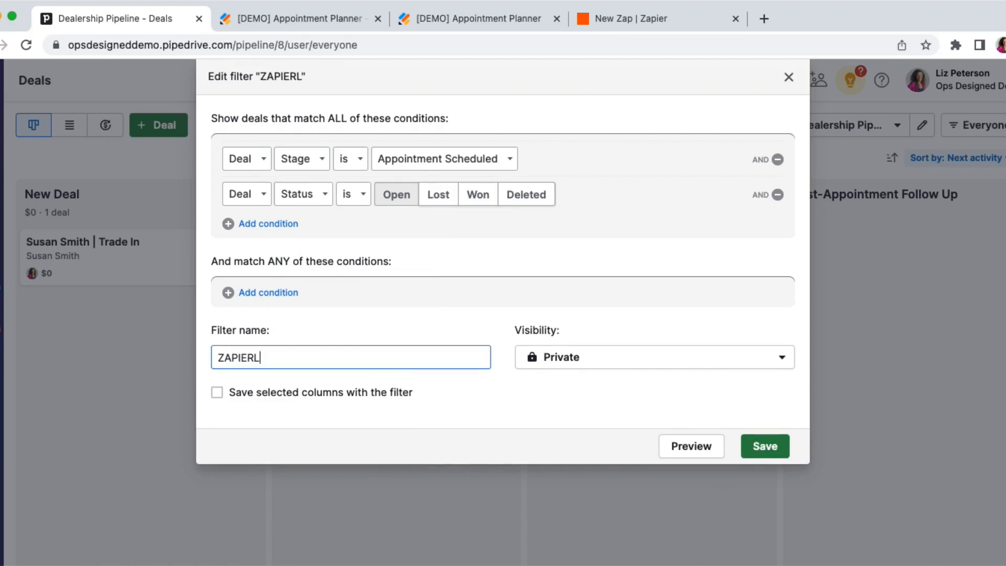
pyautogui.press('BackSpace')
pyautogui.write(': Appointmen')
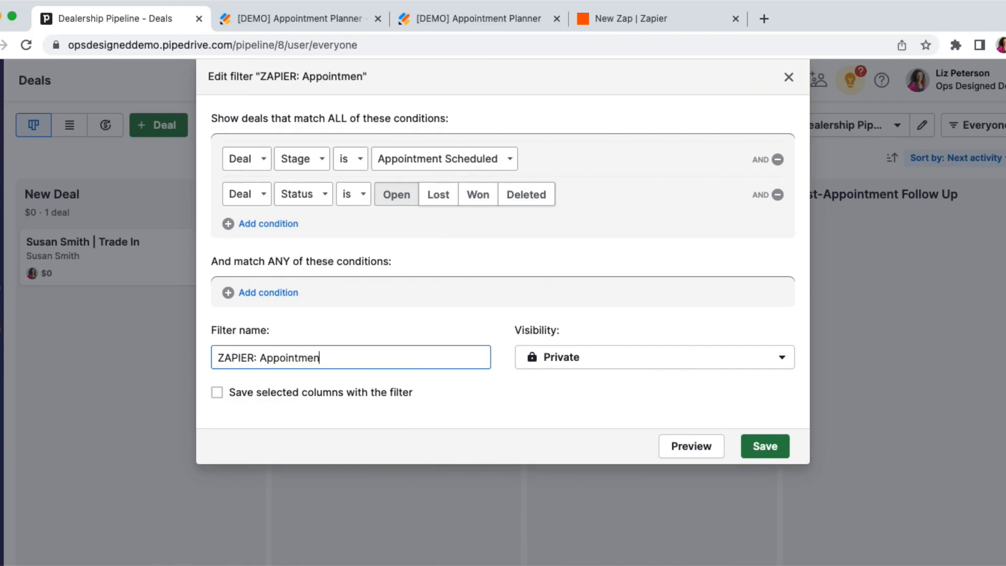
pyautogui.write('t is Scheduled, S')
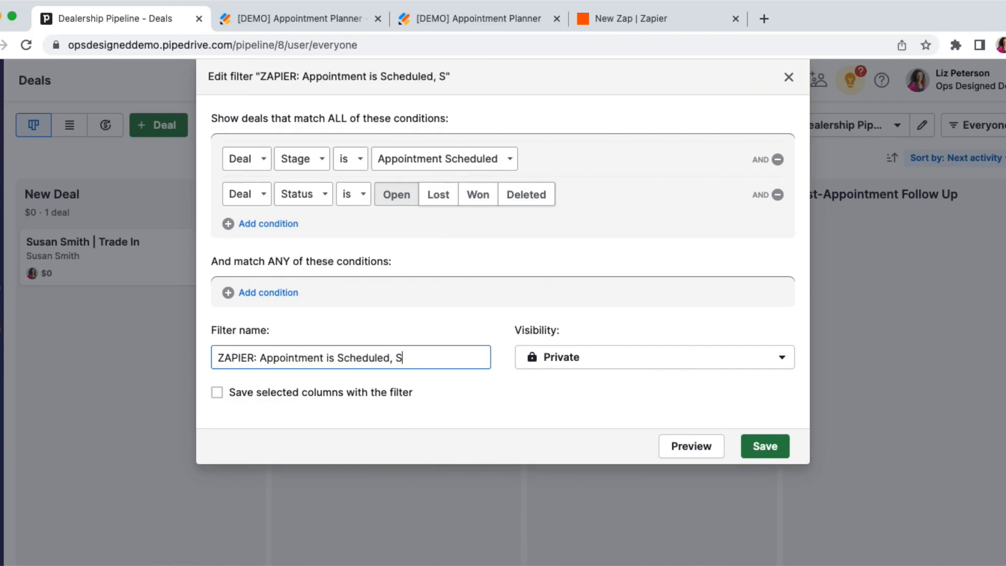
pyautogui.write('ent Email')
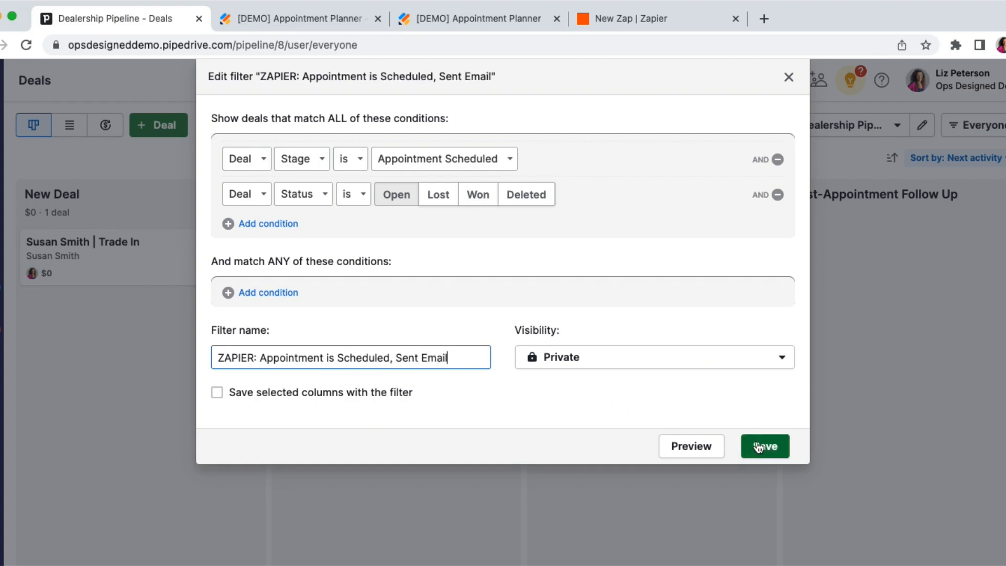
pyautogui.click(759, 447)
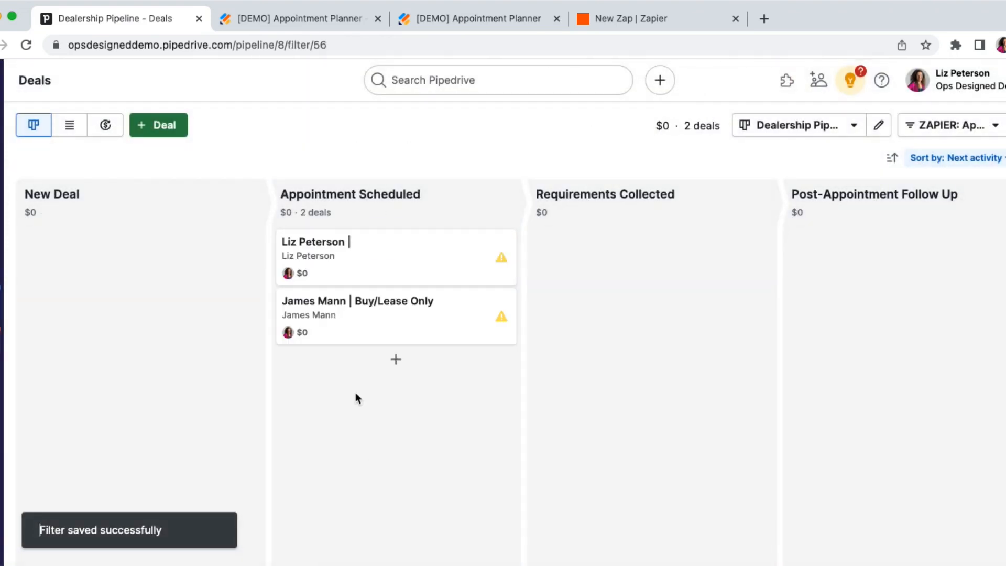
# Switch to the Zapier draft and set its trigger to Pipedrive with the Deal Matching Filter event.
pyautogui.click(630, 24)
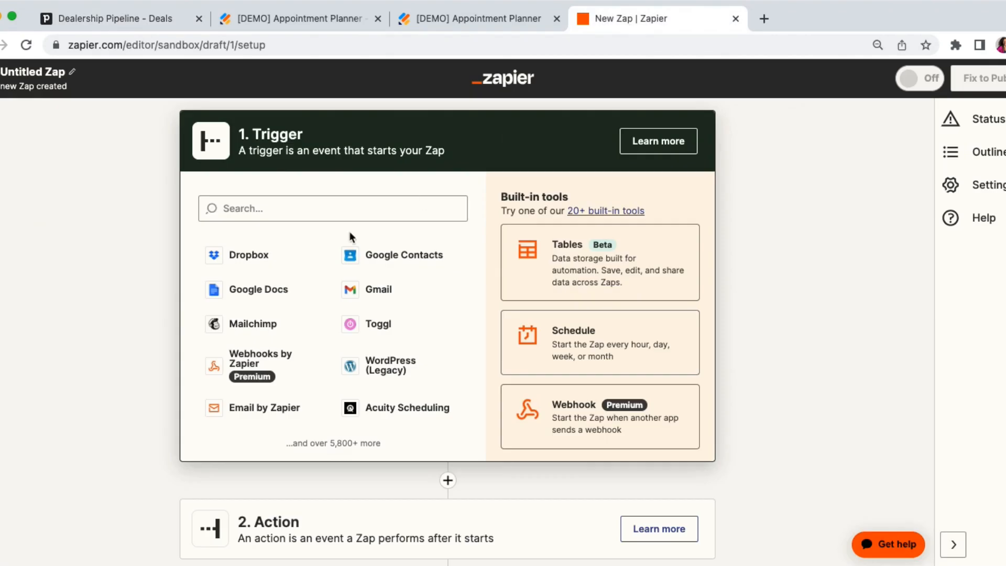
pyautogui.click(328, 215)
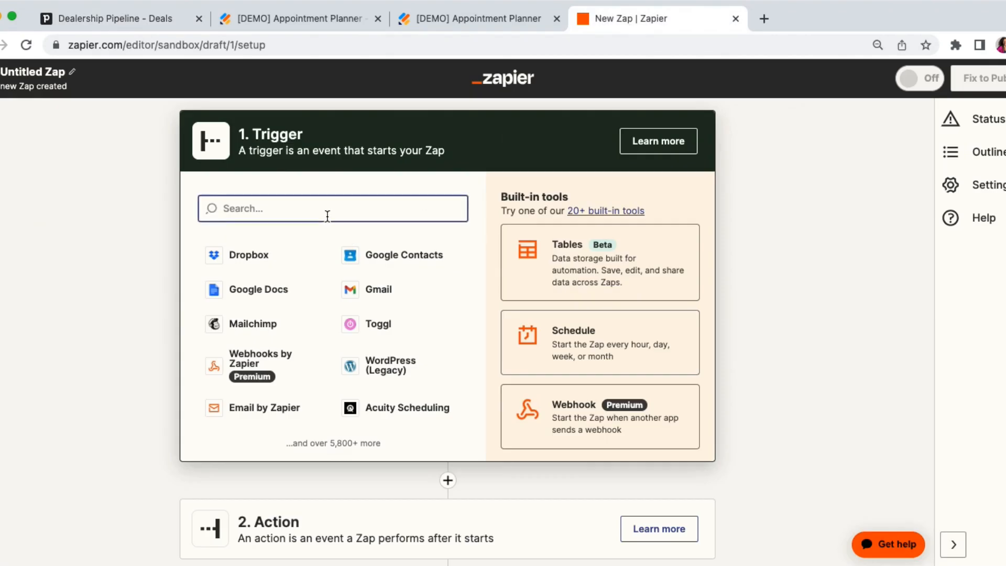
pyautogui.write('pip')
pyautogui.click(265, 254)
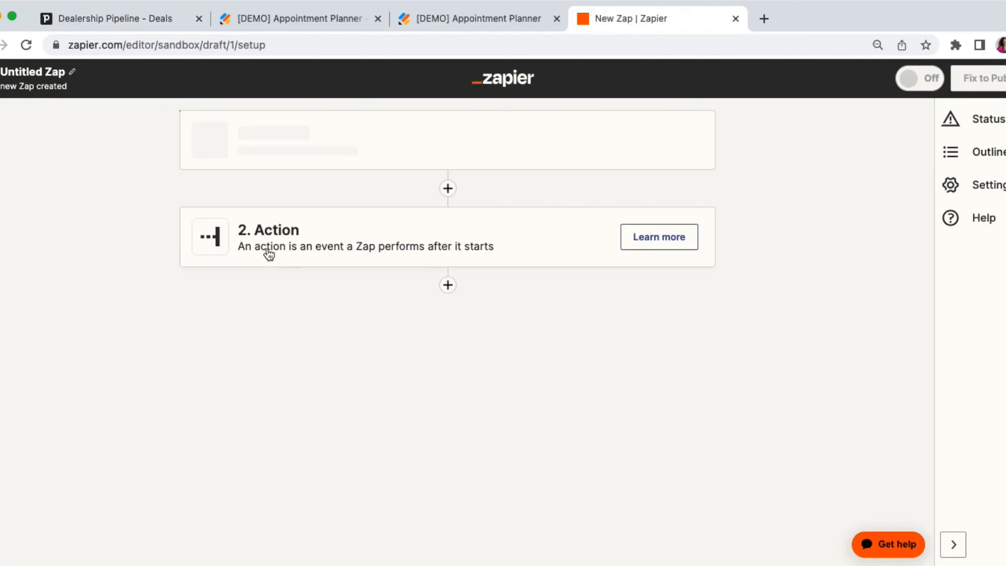
pyautogui.click(265, 287)
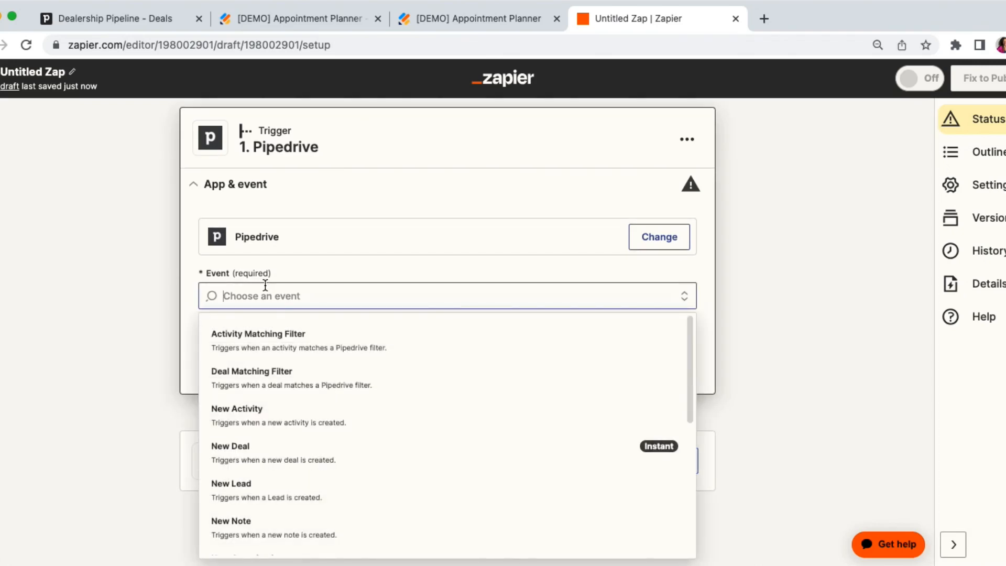
pyautogui.click(262, 374)
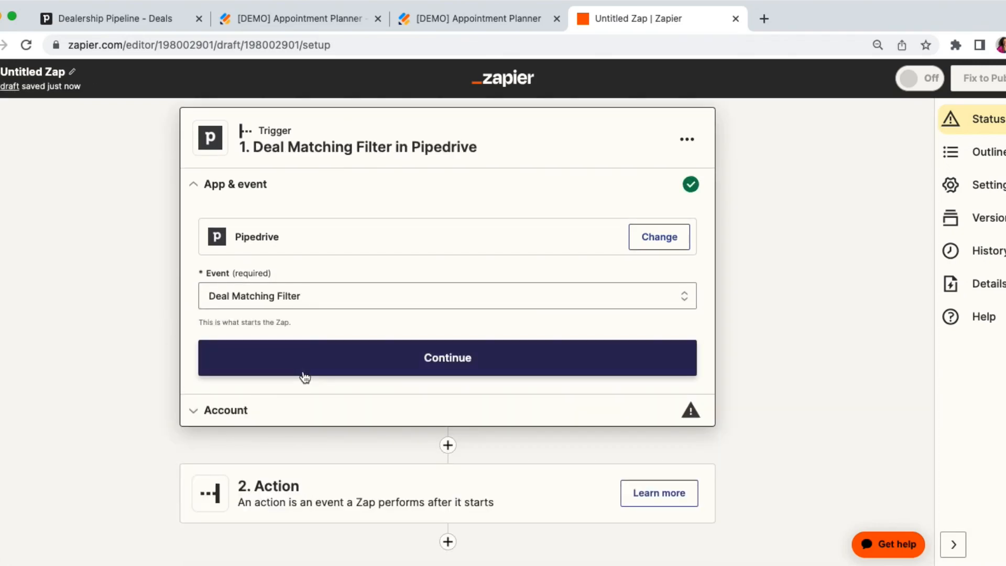
pyautogui.click(304, 374)
# Connect the trigger to the Demo Pipedrive Account.
pyautogui.click(678, 271)
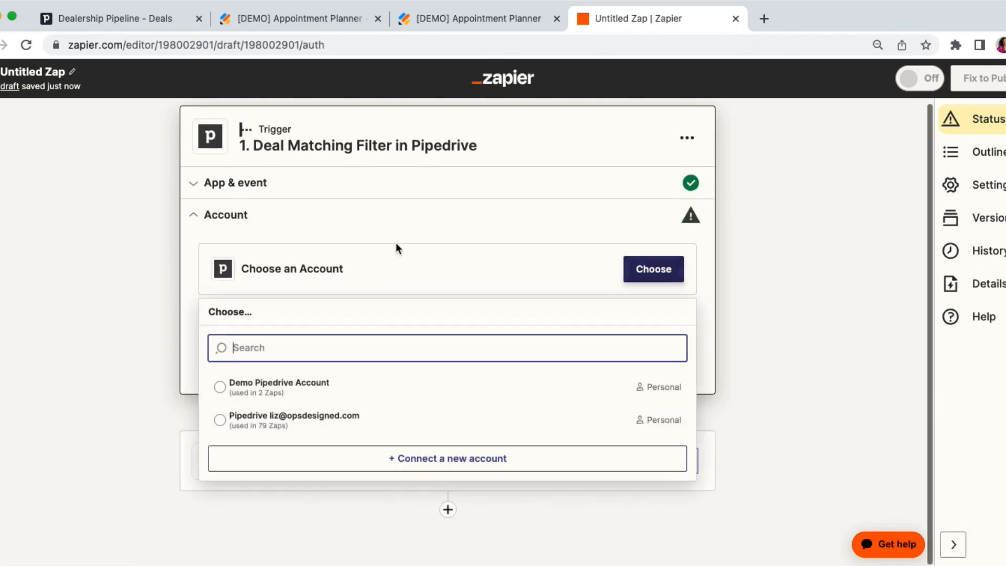
pyautogui.click(290, 420)
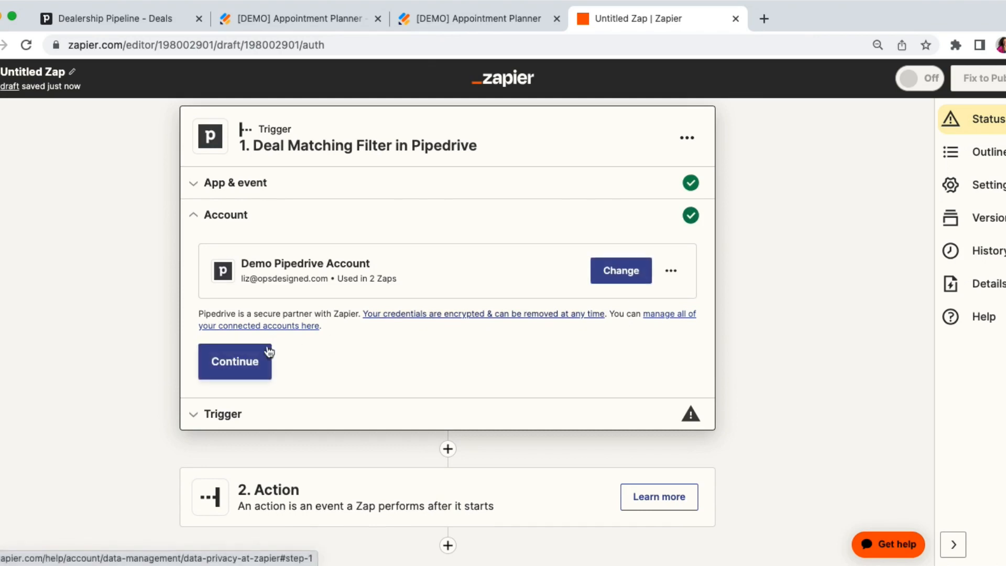
pyautogui.click(260, 360)
# Set the trigger's filter to "ZAPIER: Appointment is Scheduled, Sent Email", checking its ID against the filter number in the Pipedrive address.
pyautogui.click(267, 318)
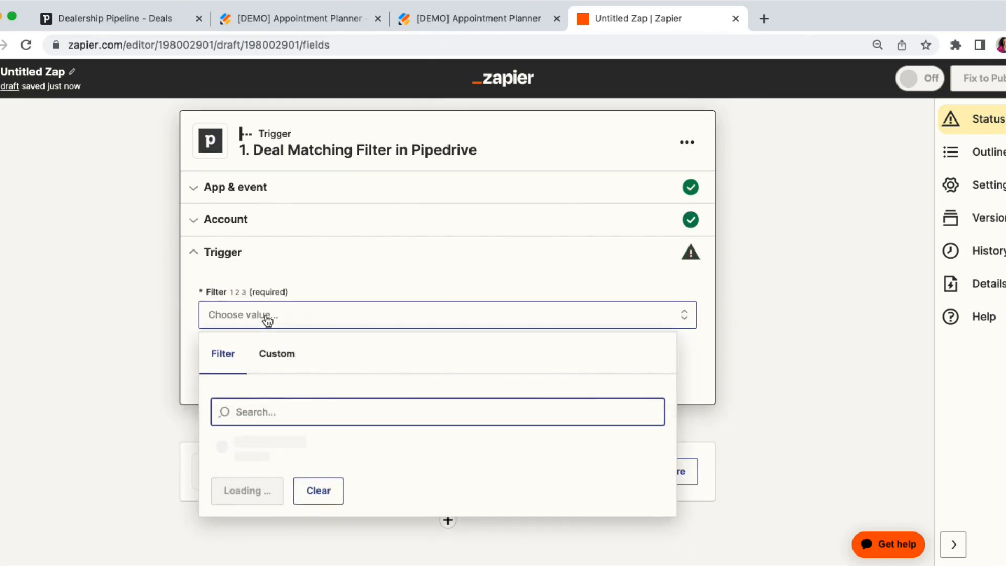
pyautogui.scroll(-10, 258, 477)
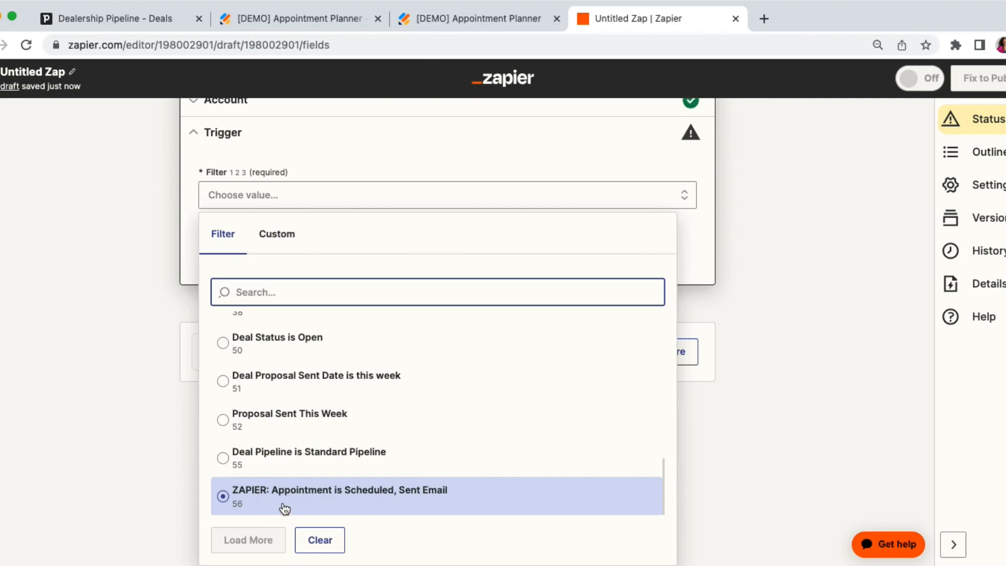
pyautogui.click(158, 22)
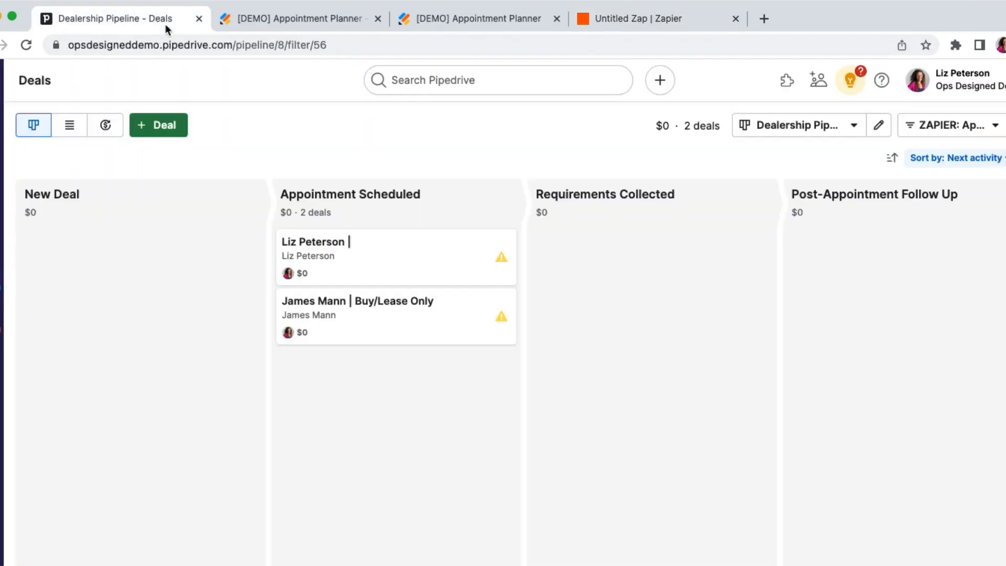
pyautogui.doubleClick(325, 48)
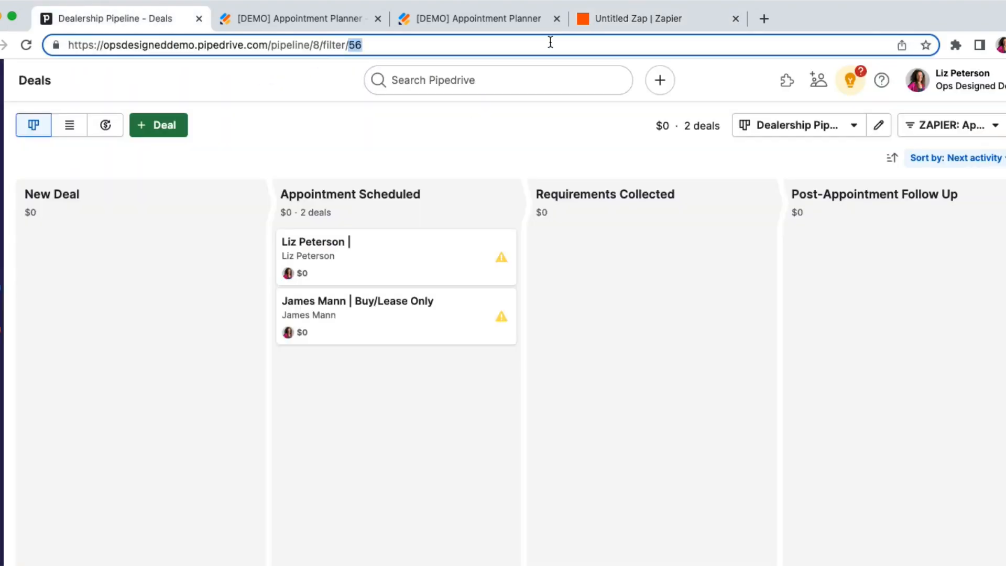
pyautogui.click(609, 23)
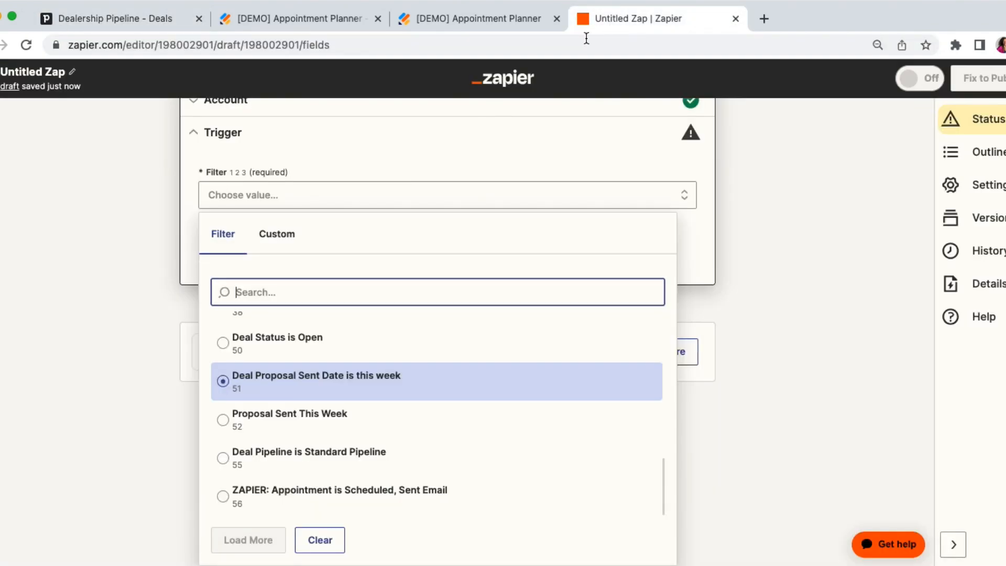
pyautogui.click(254, 499)
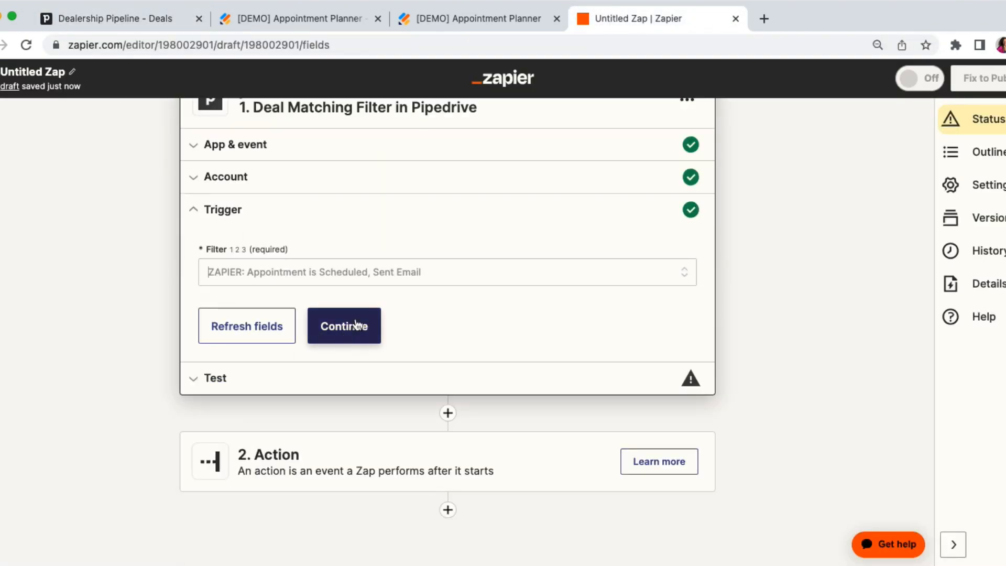
pyautogui.click(347, 328)
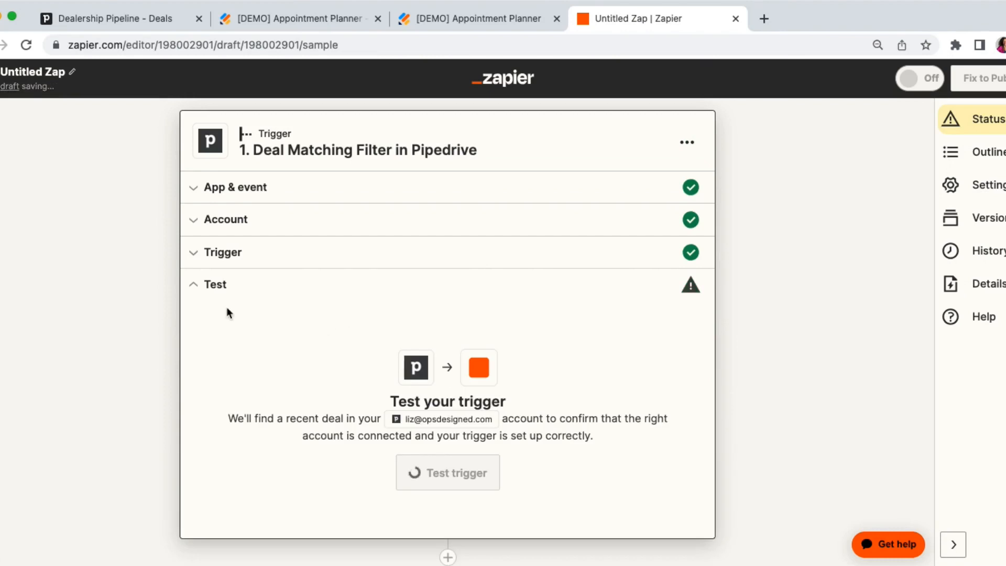
# Test the Zap's trigger and look at the matching deals on the Pipedrive board before returning to Zapier.
pyautogui.click(427, 386)
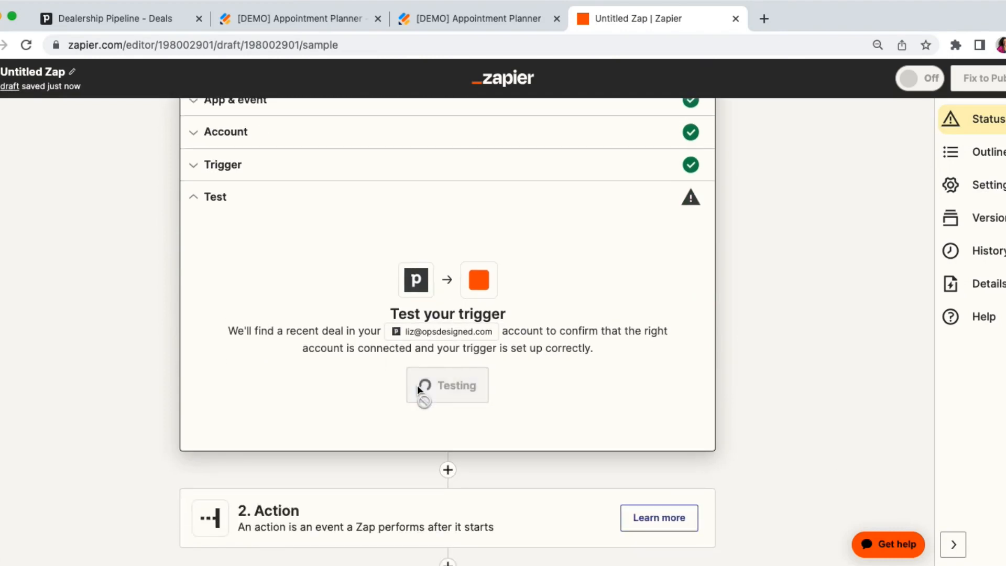
pyautogui.click(110, 21)
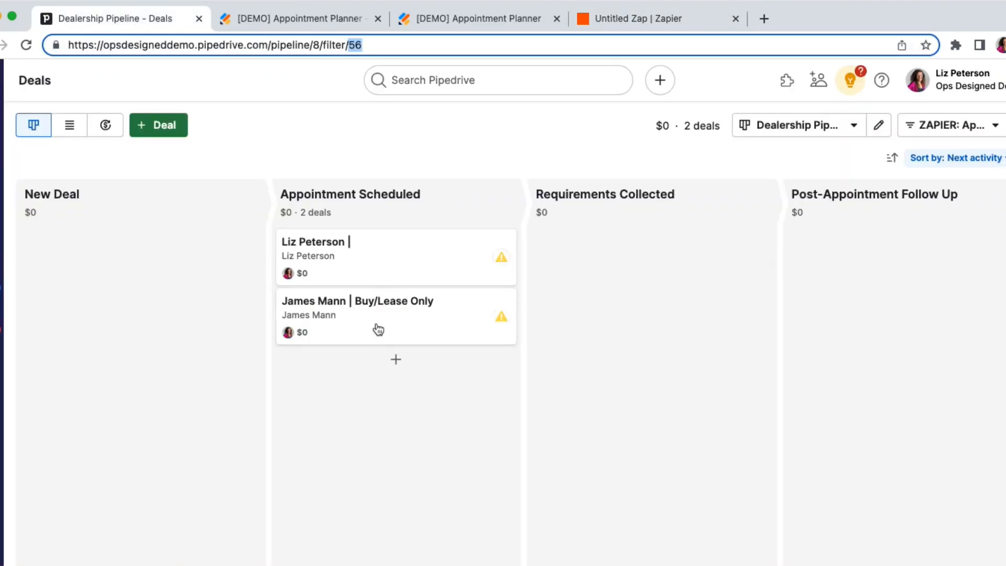
pyautogui.click(621, 17)
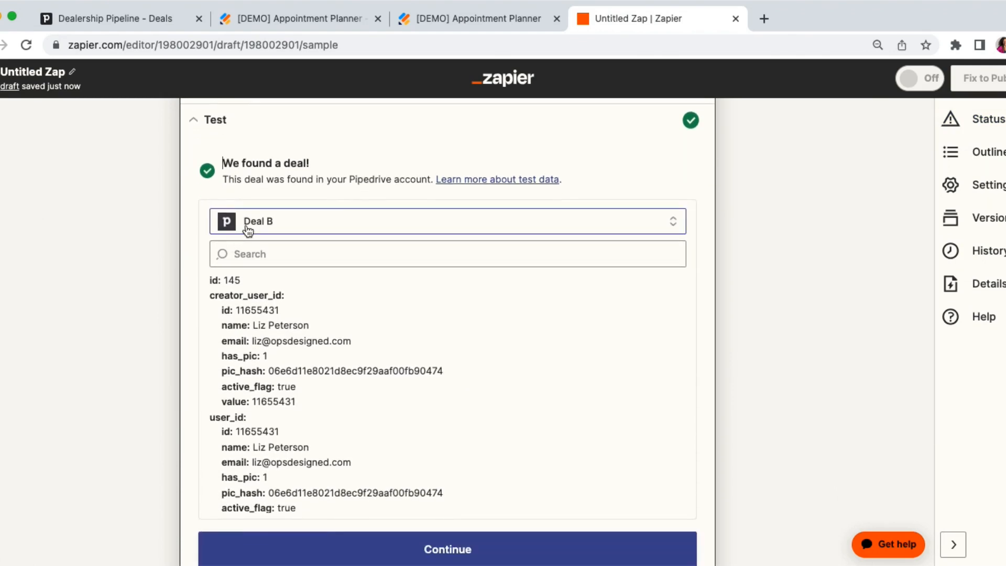
# Check the deal title in the Deal B test record, then select Deal A as the trigger's test record.
pyautogui.scroll(-10, 244, 403)
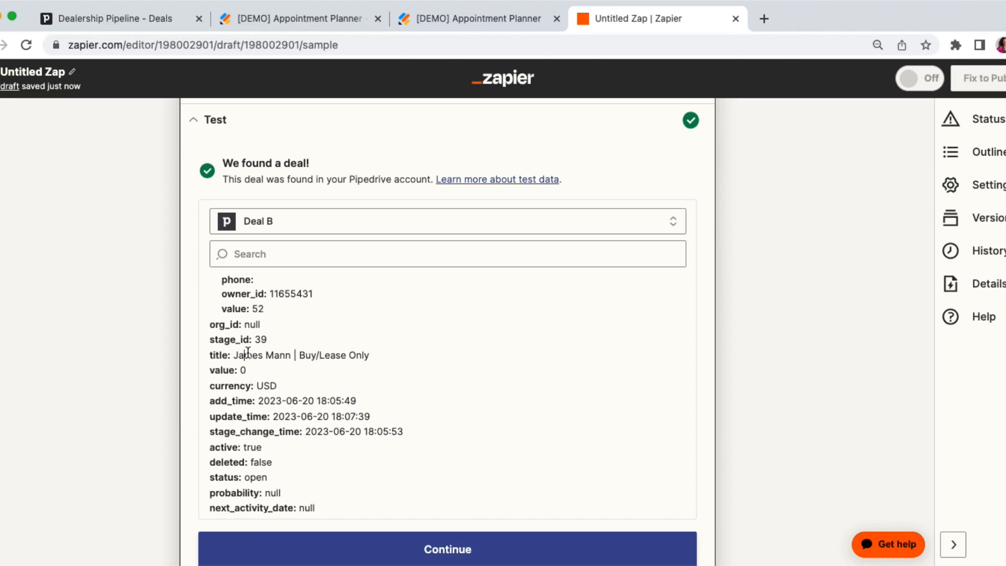
pyautogui.moveTo(244, 355); pyautogui.dragTo(398, 358)
pyautogui.click(299, 221)
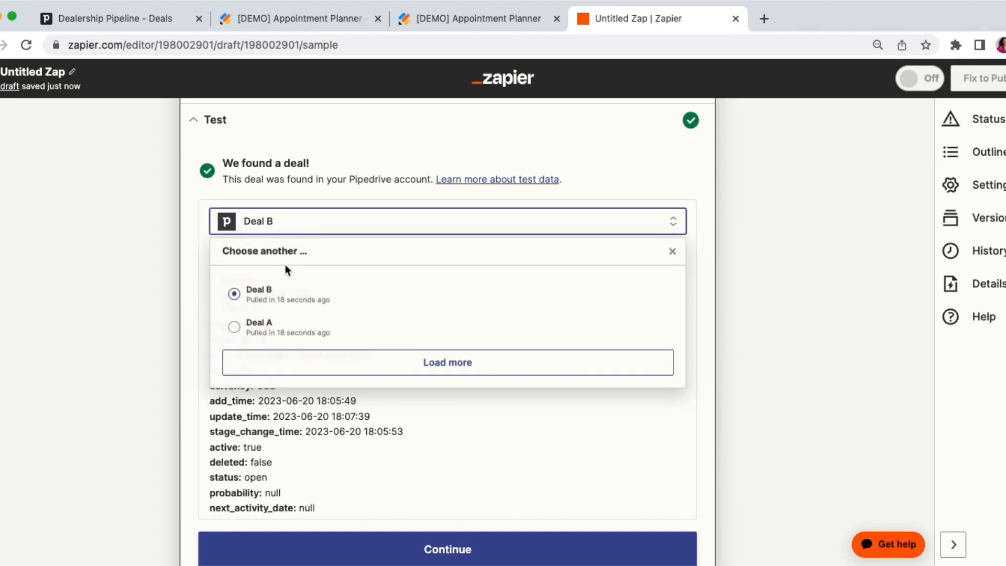
pyautogui.click(274, 331)
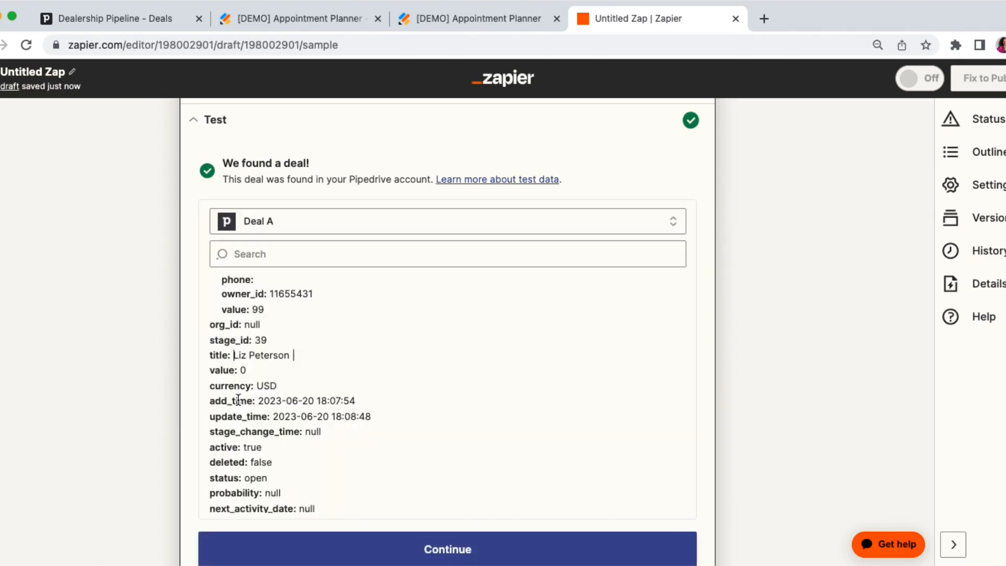
# Look through Deal A's test data and search its fields for "title" to identify the deal.
pyautogui.scroll(3, 239, 400)
pyautogui.scroll(2, 239, 400)
pyautogui.scroll(-3, 238, 399)
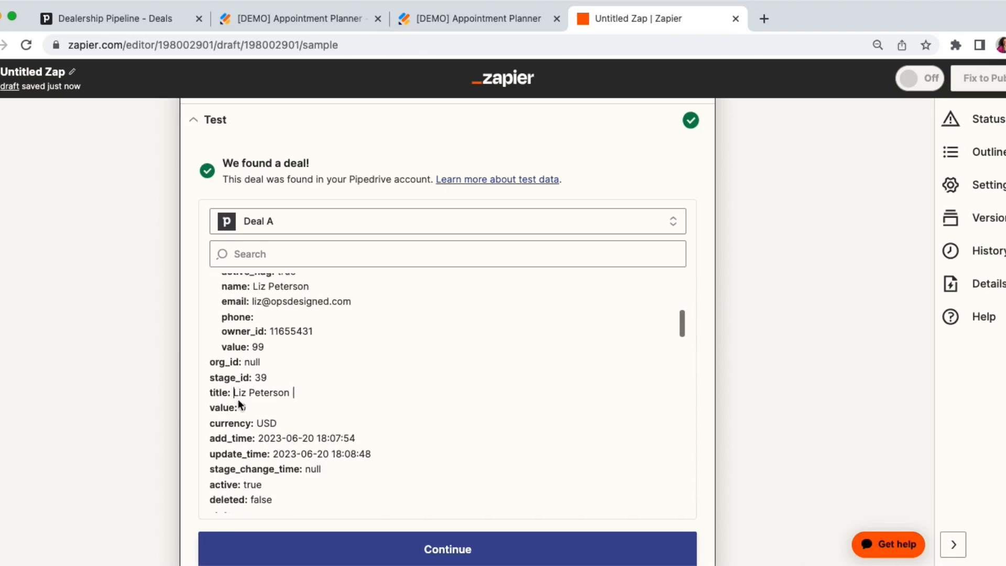
pyautogui.scroll(-1, 276, 296)
pyautogui.scroll(2, 274, 301)
pyautogui.scroll(-4, 275, 301)
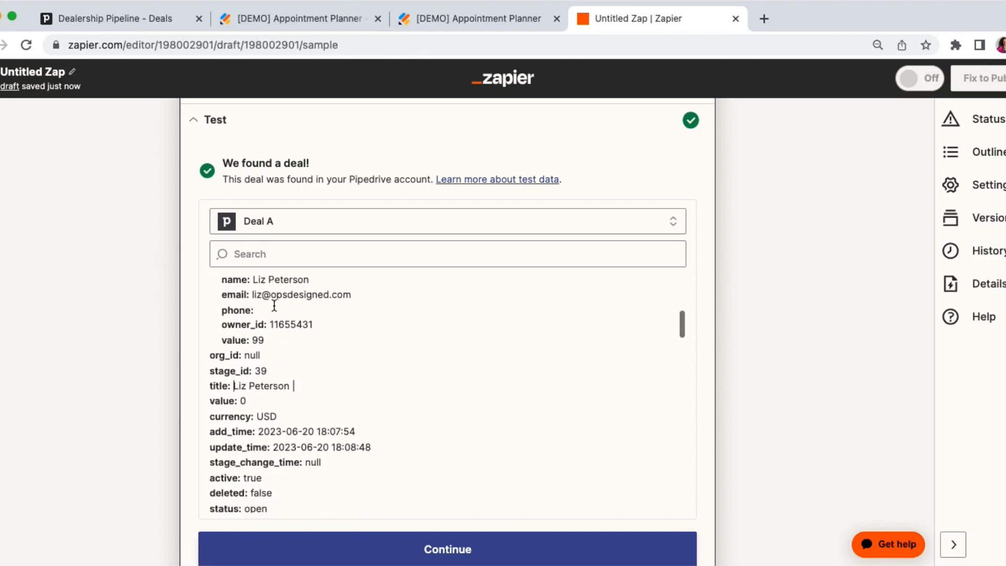
pyautogui.scroll(-10, 274, 304)
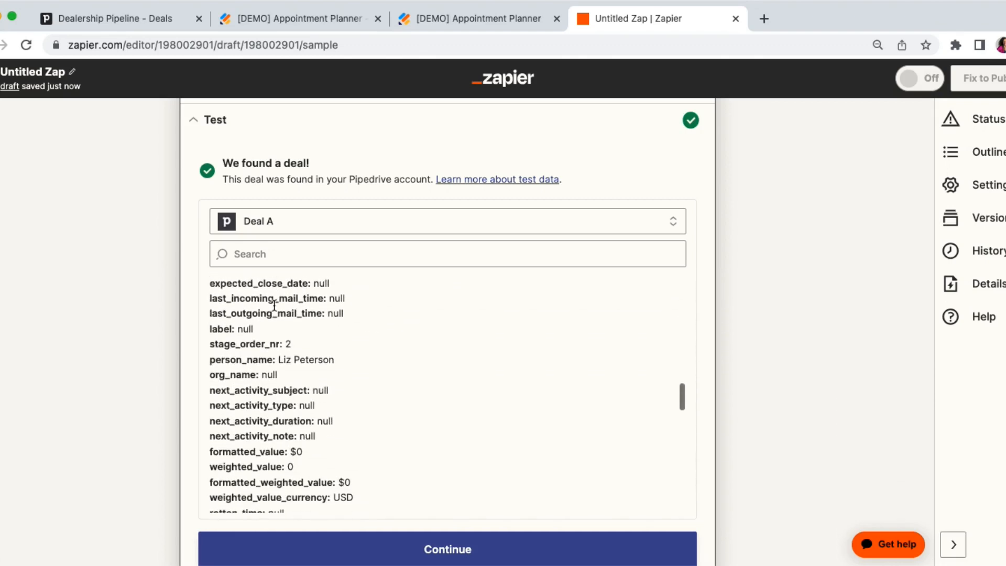
pyautogui.scroll(-3, 274, 304)
pyautogui.click(272, 254)
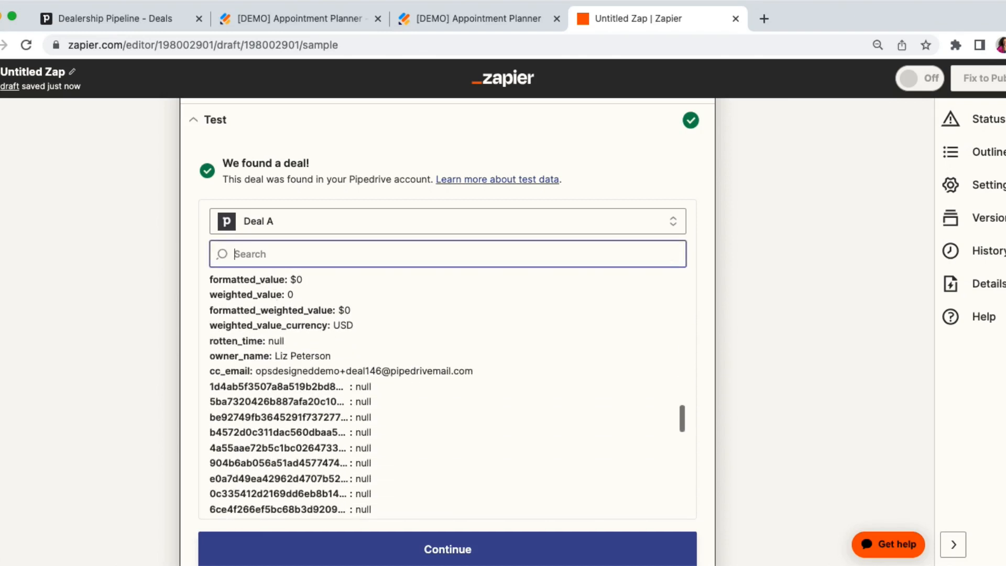
pyautogui.write('tit')
pyautogui.write('le')
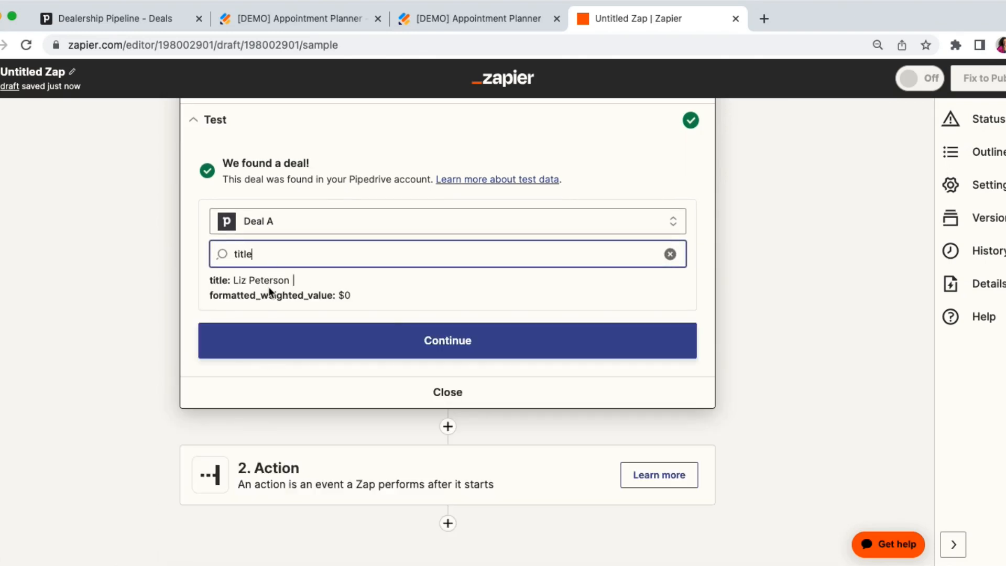
pyautogui.moveTo(216, 280); pyautogui.dragTo(326, 282)
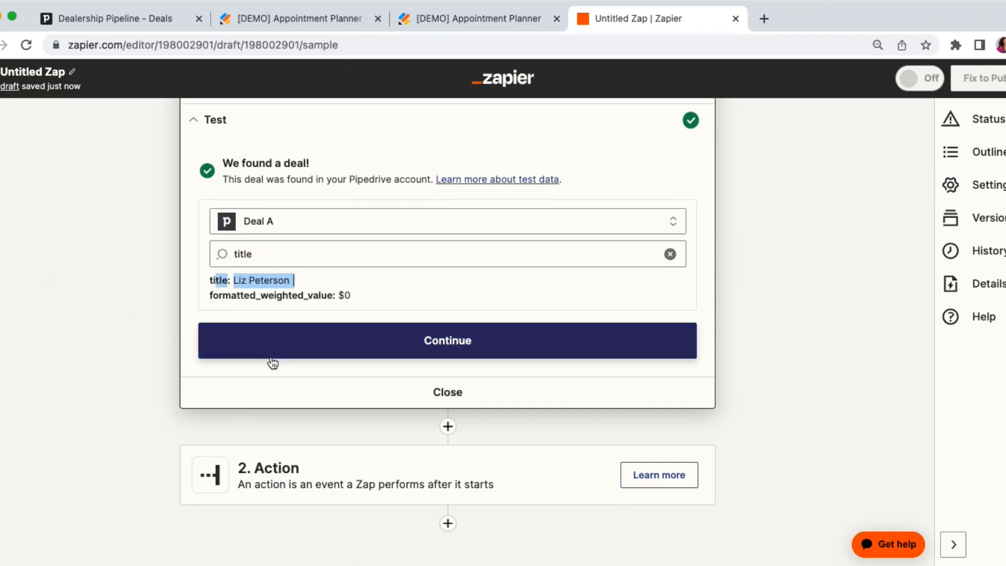
# Continue to the action step, choose Email by Zapier as its app and set the event to Send Outbound Email.
pyautogui.click(299, 349)
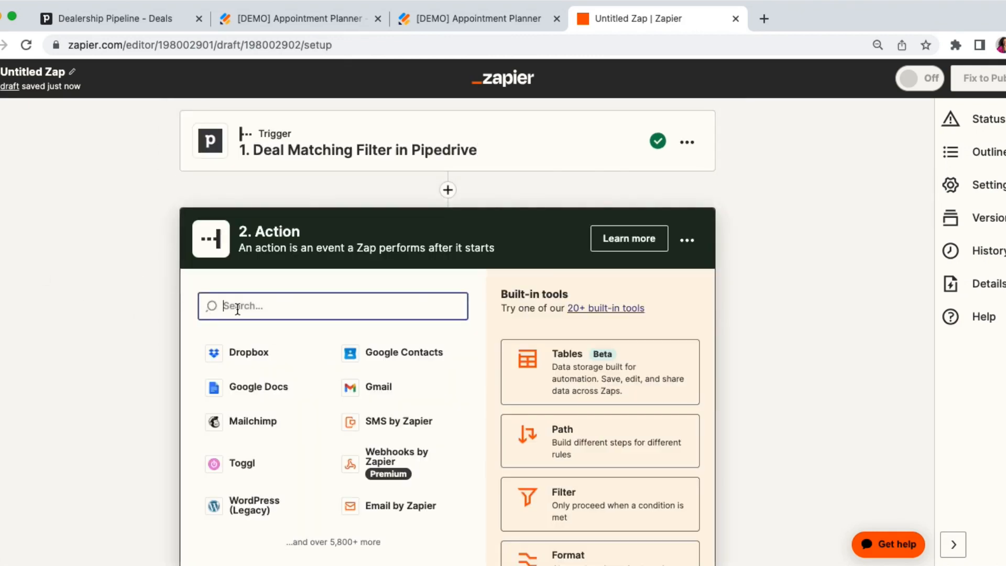
pyautogui.write('email')
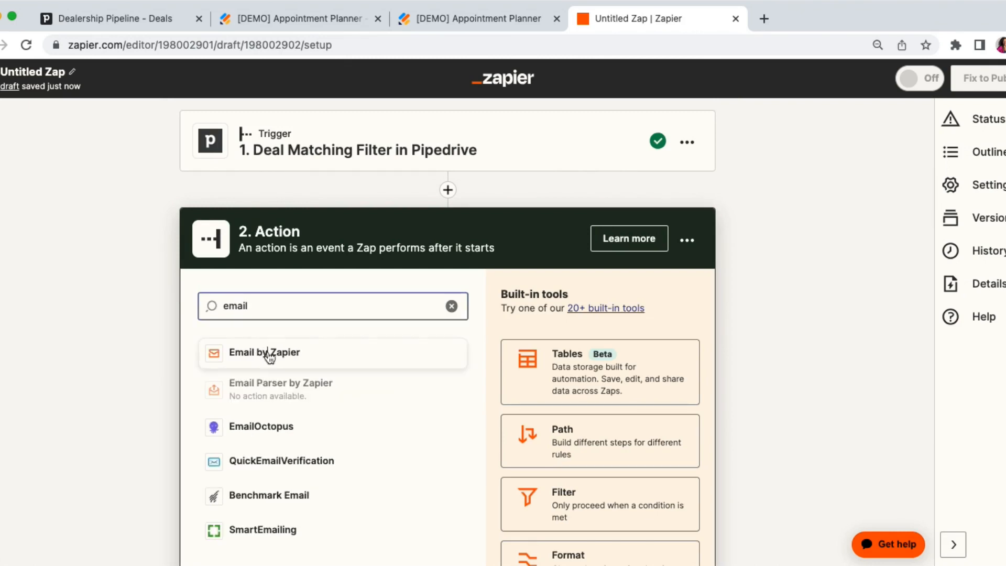
pyautogui.click(268, 351)
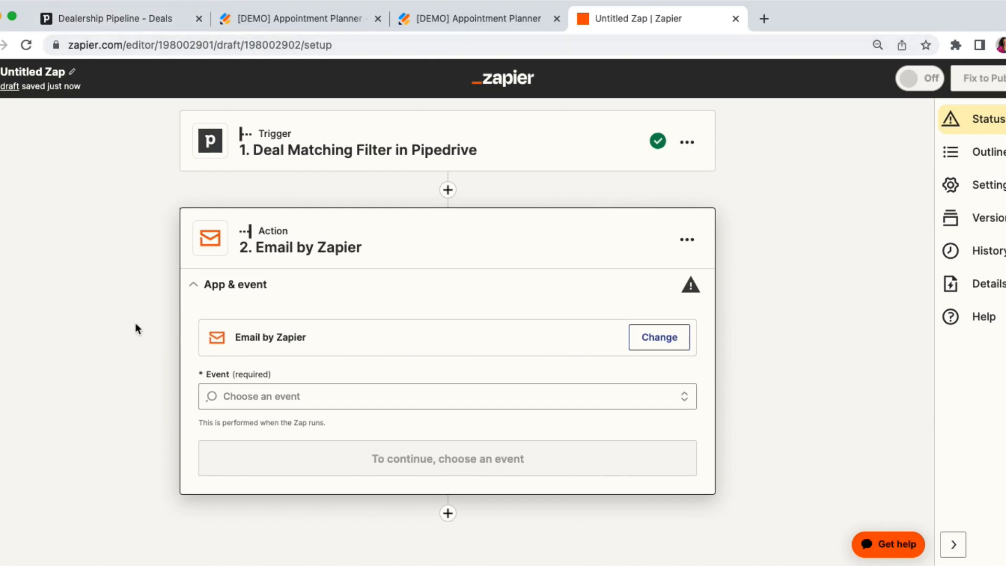
pyautogui.click(228, 398)
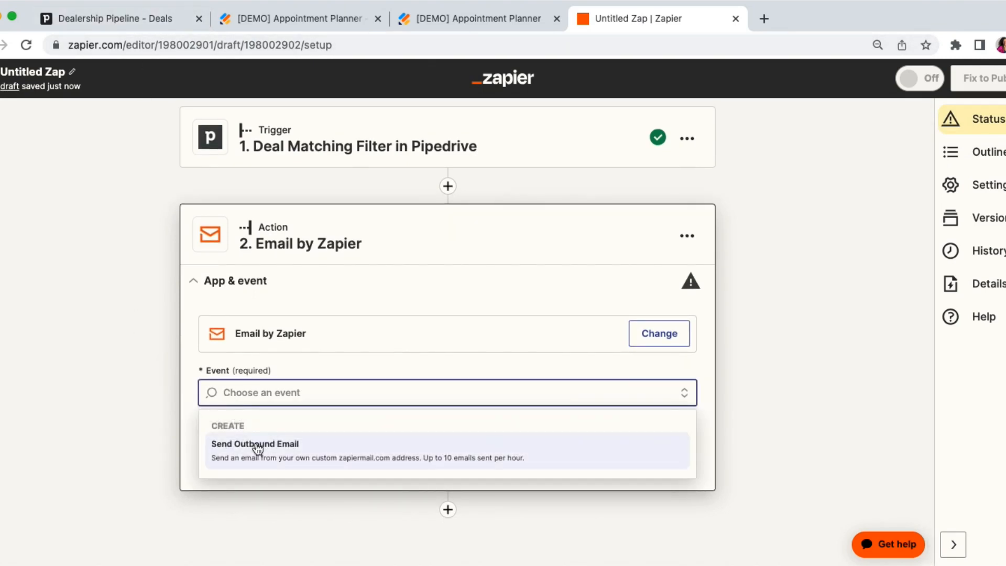
pyautogui.click(257, 447)
pyautogui.click(292, 441)
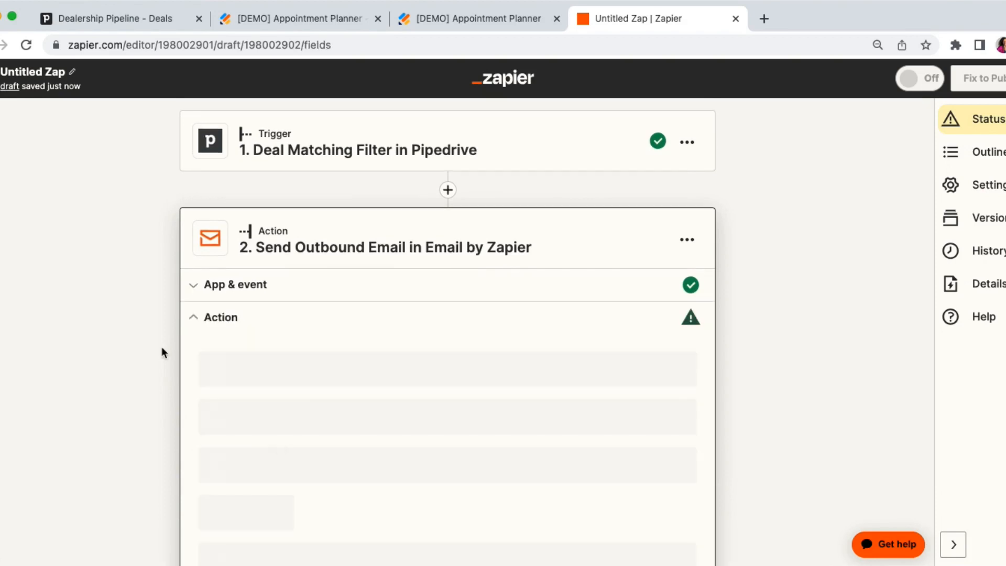
# Address the outbound email to the deal's Person Id Email by searching the trigger data for "email".
pyautogui.click(236, 324)
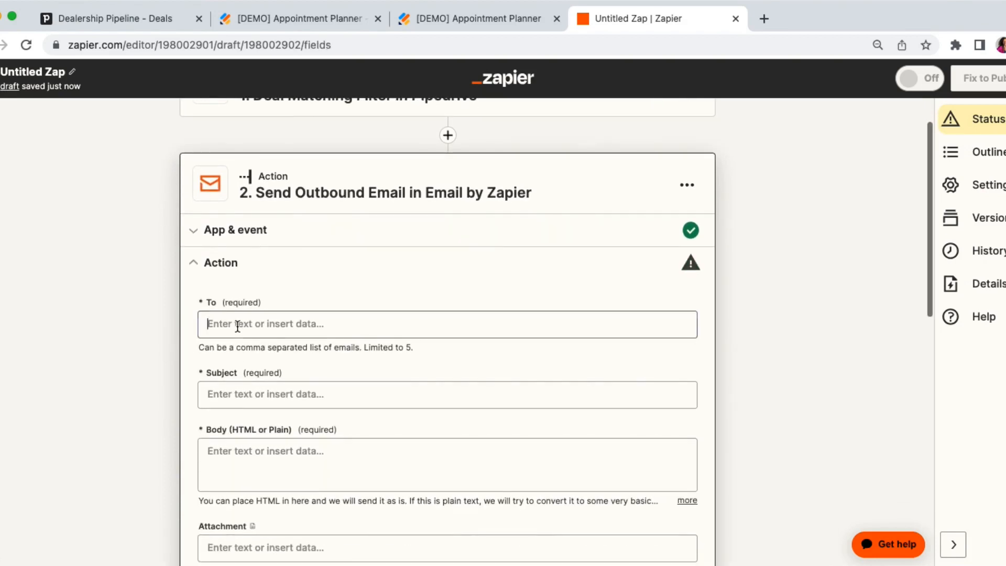
pyautogui.click(269, 401)
pyautogui.write('e,ao;')
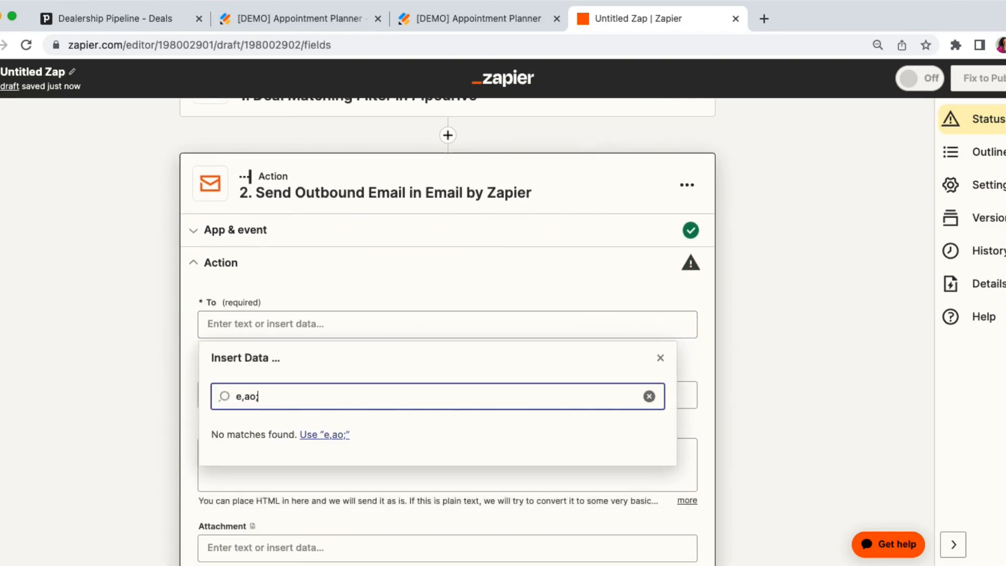
pyautogui.press('BackSpace')
pyautogui.press('BackSpace')
pyautogui.press('BackSpace')
pyautogui.press('BackSpace')
pyautogui.write('mail')
pyautogui.scroll(-2, 92, 370)
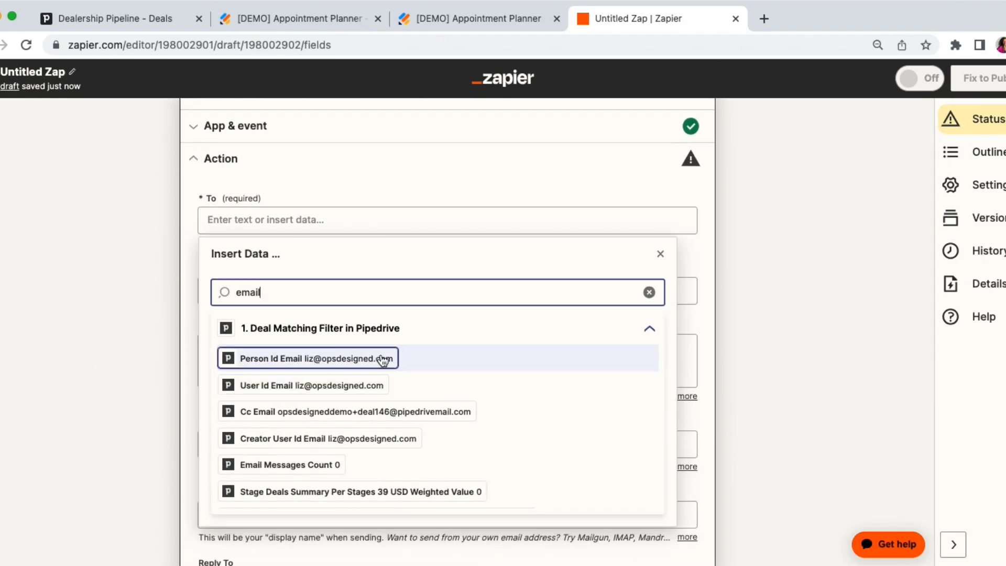
pyautogui.click(383, 360)
# Enter "Let's get Ready for your Appointment" as the email's subject.
pyautogui.scroll(-1, 163, 256)
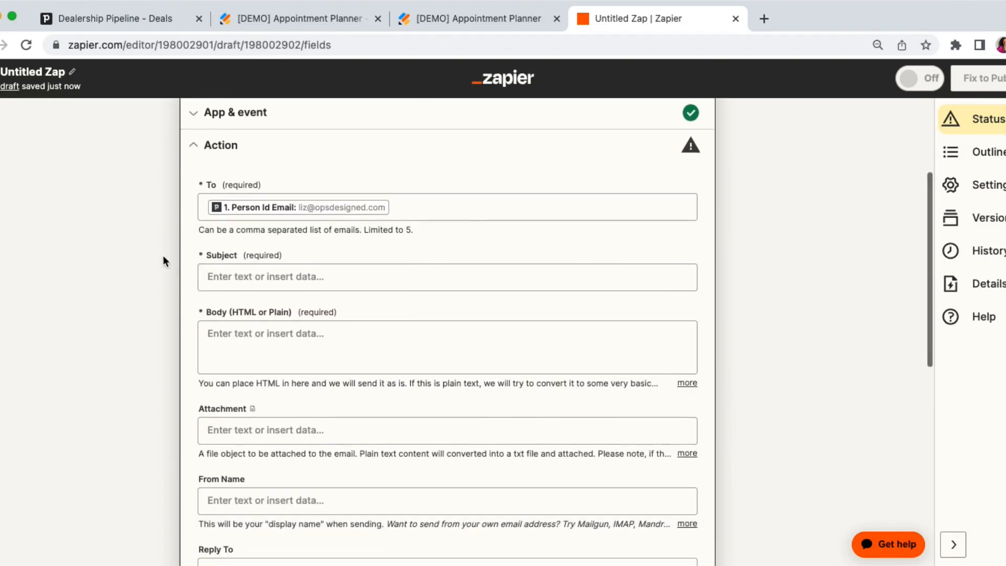
pyautogui.click(260, 264)
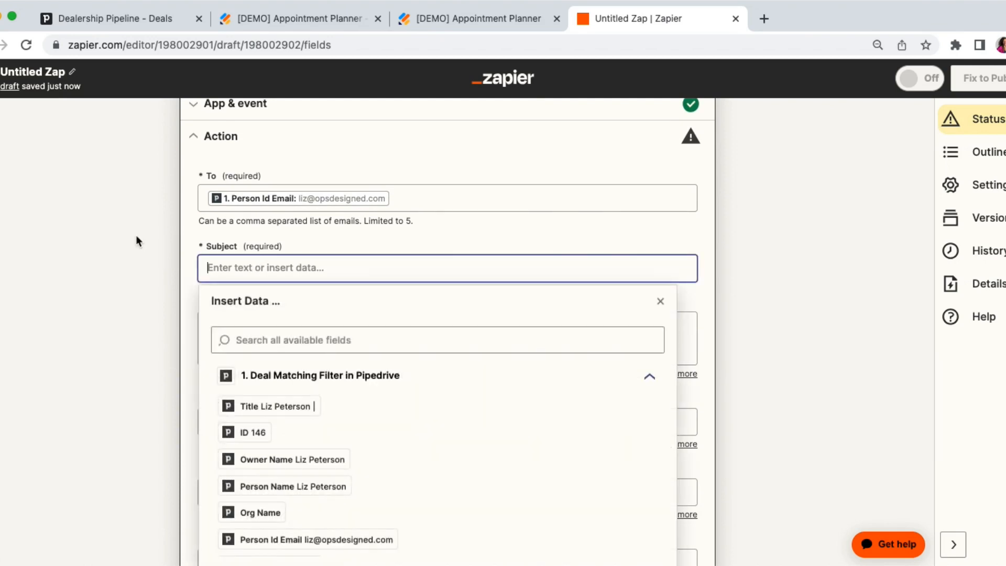
pyautogui.write('L')
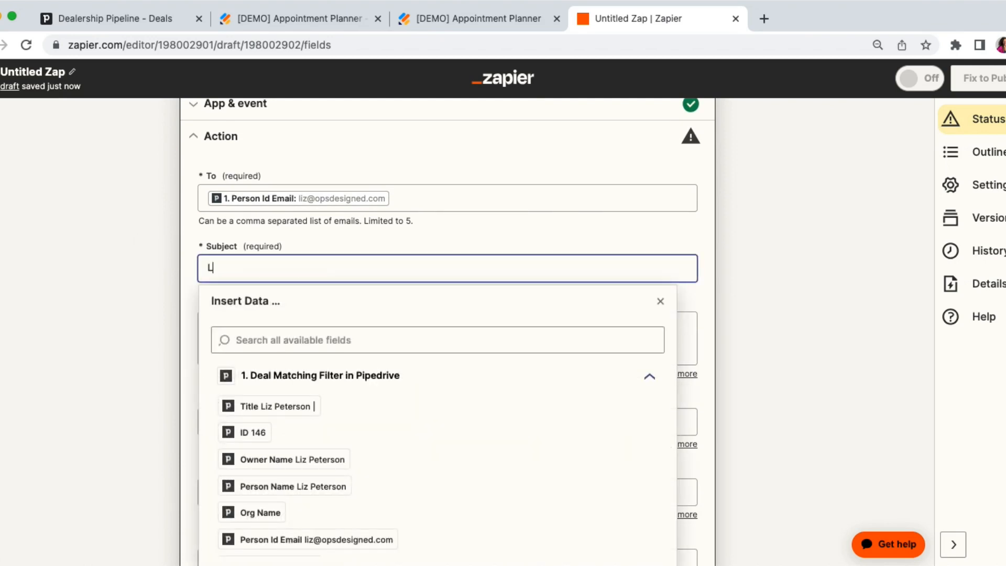
pyautogui.write("et's get your")
pyautogui.press('BackSpace')
pyautogui.press('BackSpace')
pyautogui.press('BackSpace')
pyautogui.press('BackSpace')
pyautogui.press('BackSpace')
pyautogui.press('BackSpace')
pyautogui.write('Ready for your Appointmen')
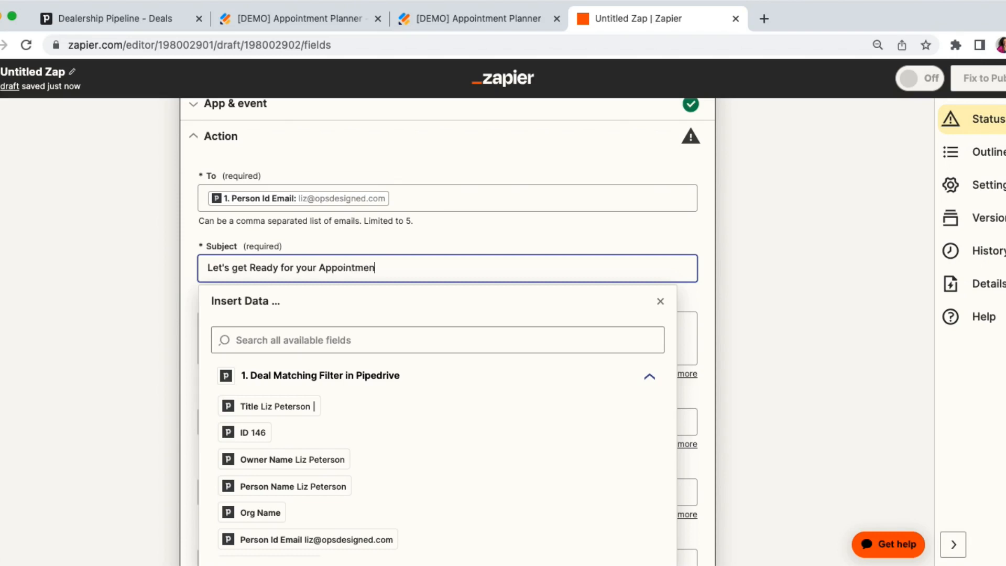
pyautogui.write('t')
pyautogui.click(162, 266)
# Paste the prepared message asking customers to complete the Jotform link into the email body.
pyautogui.scroll(-3, 162, 266)
pyautogui.click(228, 238)
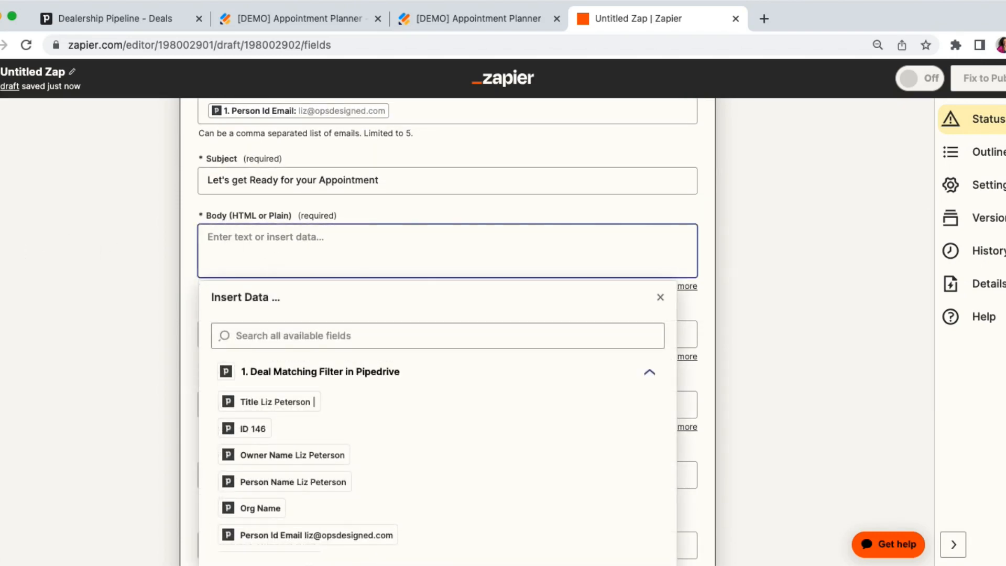
pyautogui.press('super+Tab')
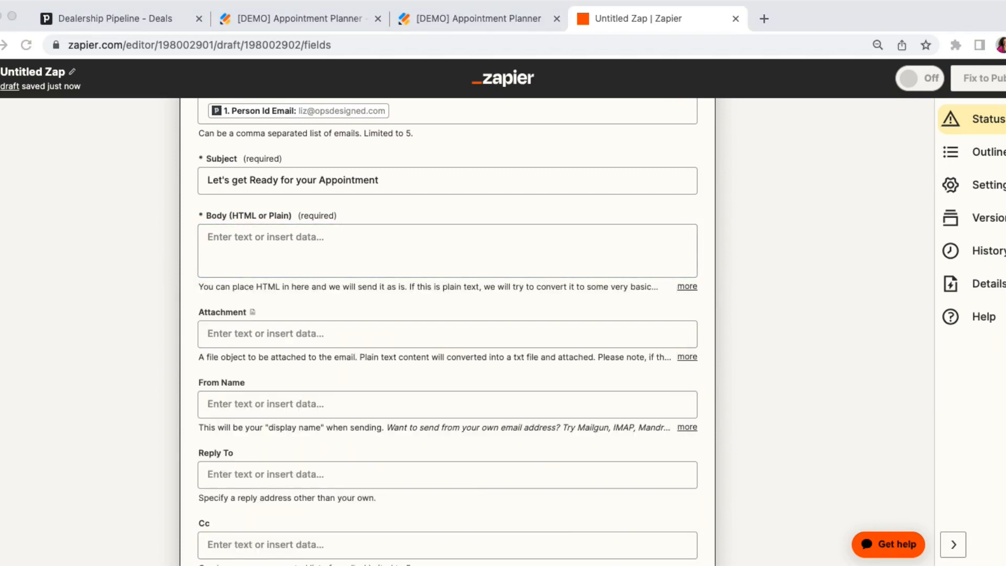
pyautogui.click(213, 243)
pyautogui.press('super+v')
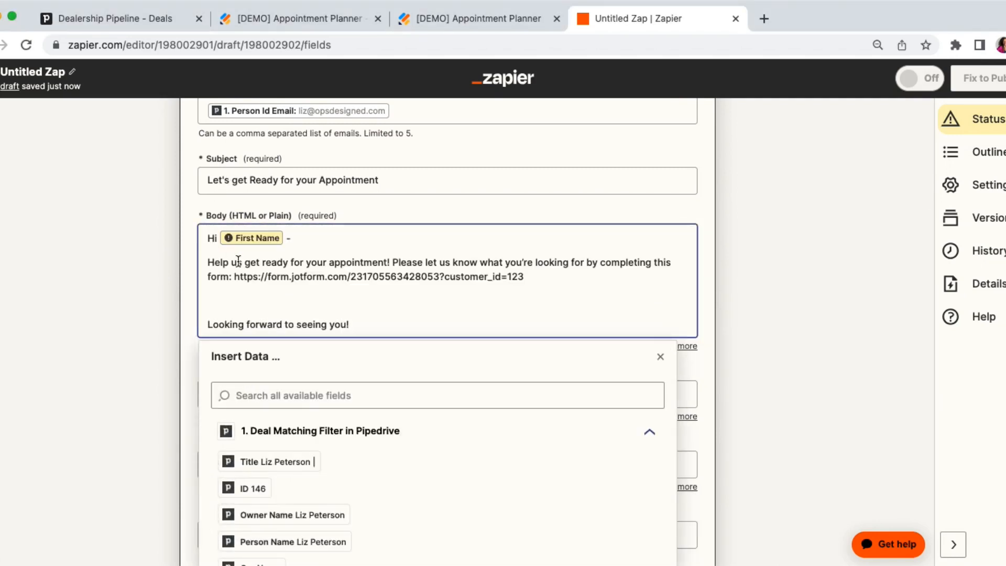
# Replace the First Name placeholder in the body's greeting with Person Id Name and remove the extra blank lines below the form link.
pyautogui.click(283, 238)
pyautogui.scroll(5, 172, 230)
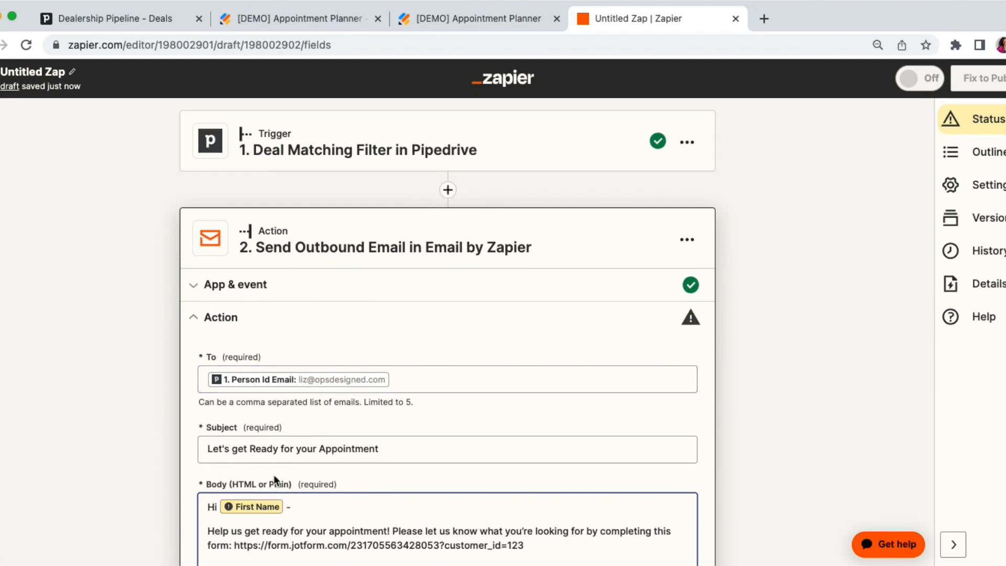
pyautogui.press('BackSpace')
pyautogui.press('BackSpace')
pyautogui.scroll(-4, 127, 414)
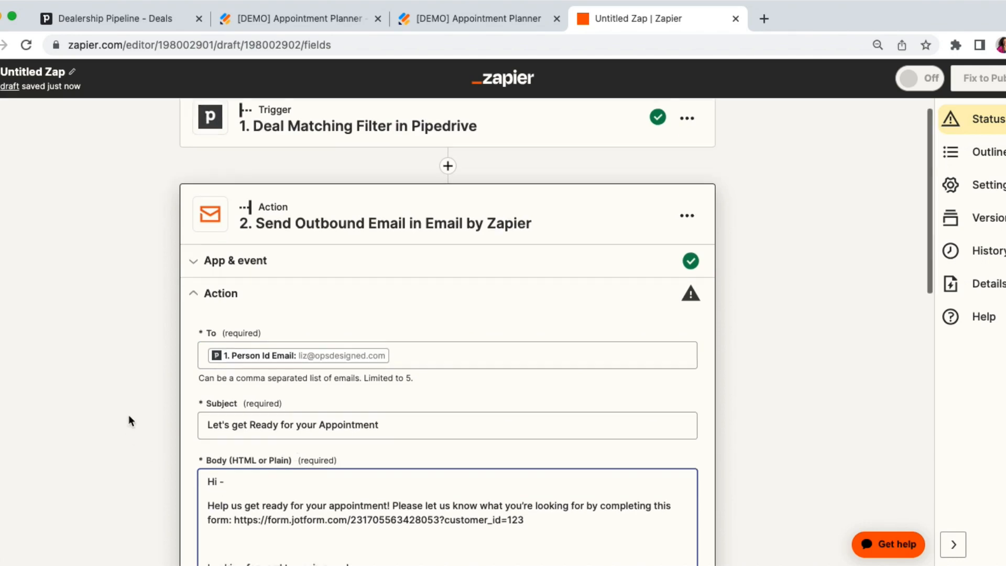
pyautogui.click(227, 430)
pyautogui.write('name')
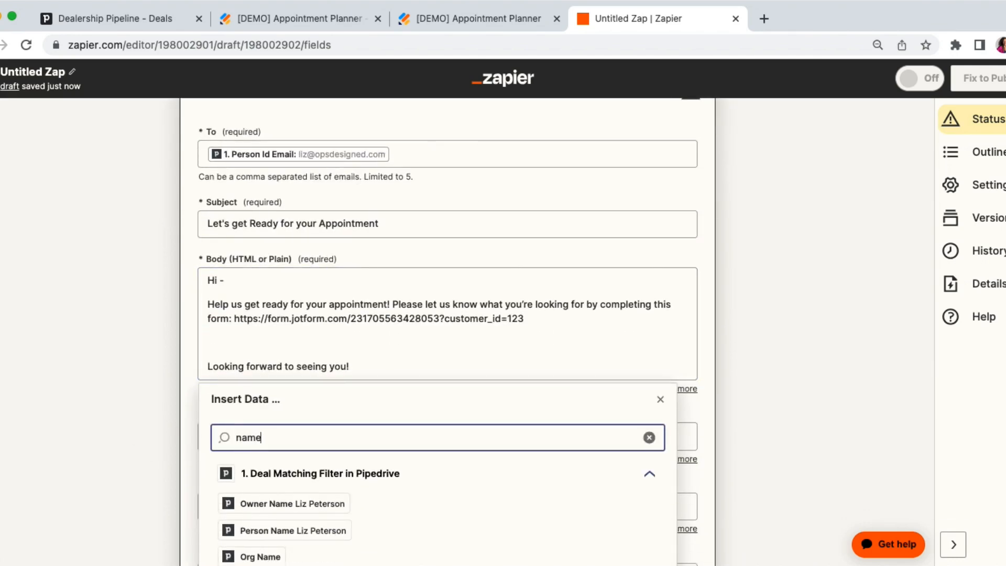
pyautogui.scroll(-5, 133, 383)
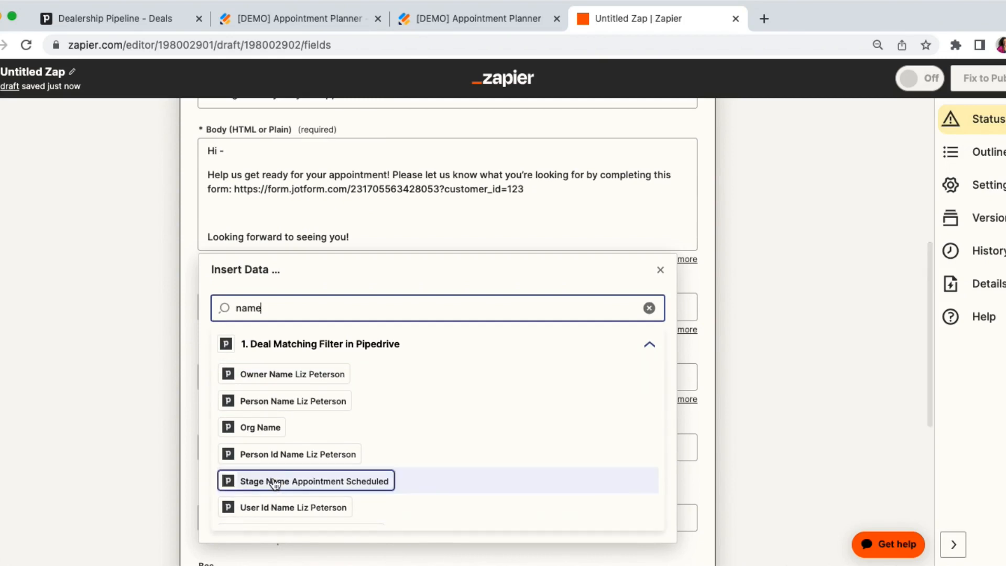
pyautogui.click(307, 464)
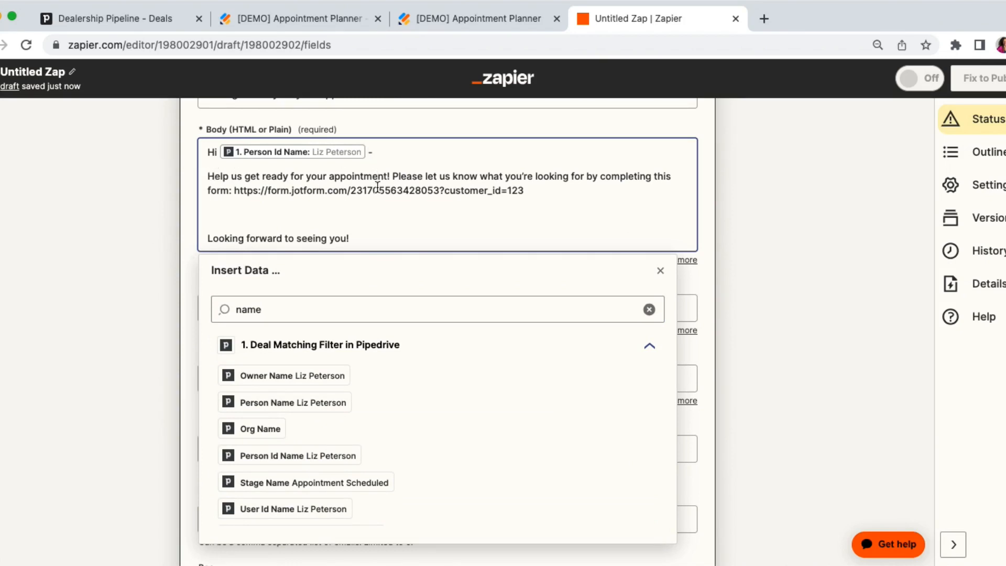
pyautogui.click(536, 186)
pyautogui.press('BackSpace')
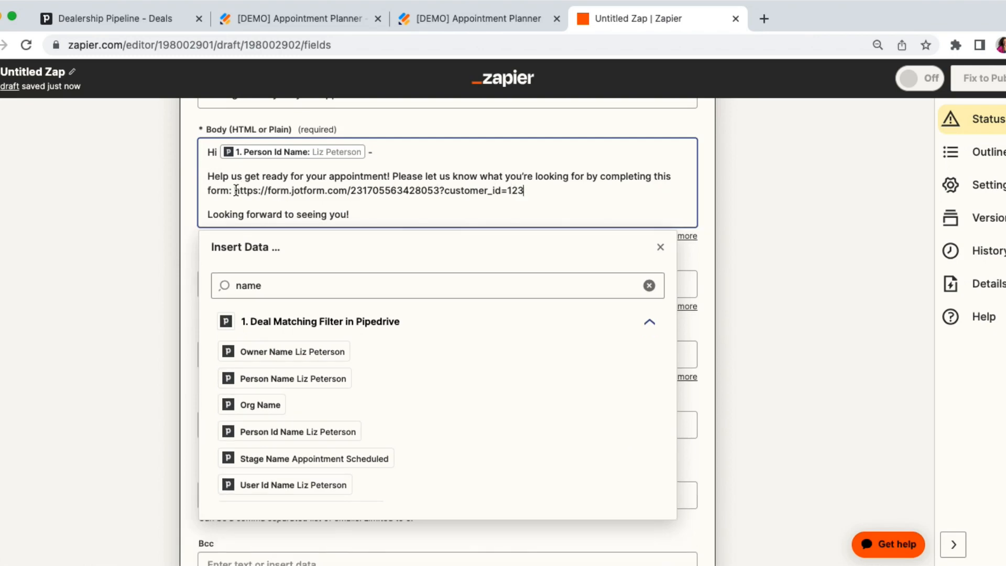
# Examine the parts of the body's form link: the base address, the question mark, the customer_id parameter, the equals sign and its value.
pyautogui.moveTo(236, 190); pyautogui.dragTo(440, 191)
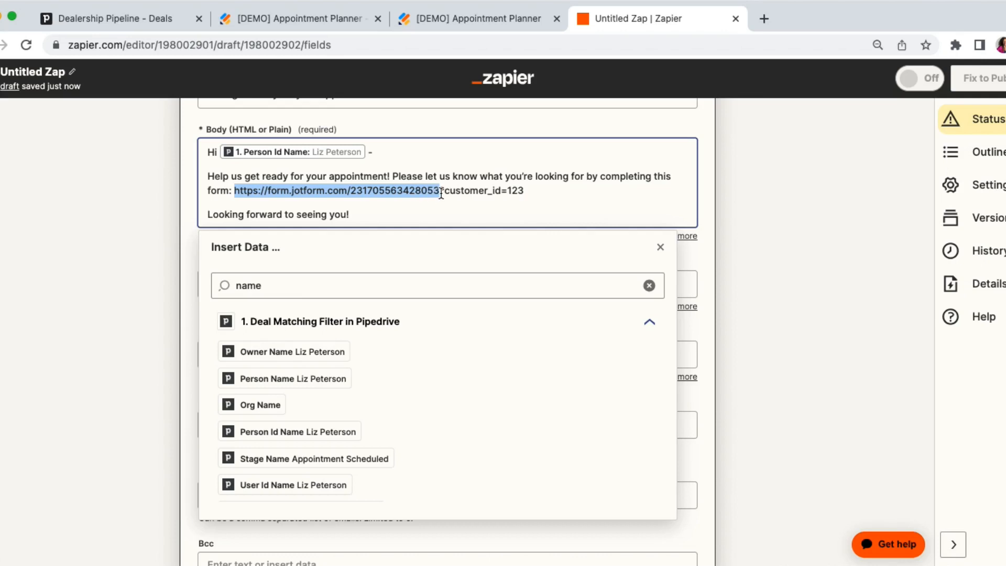
pyautogui.moveTo(440, 193); pyautogui.dragTo(526, 191)
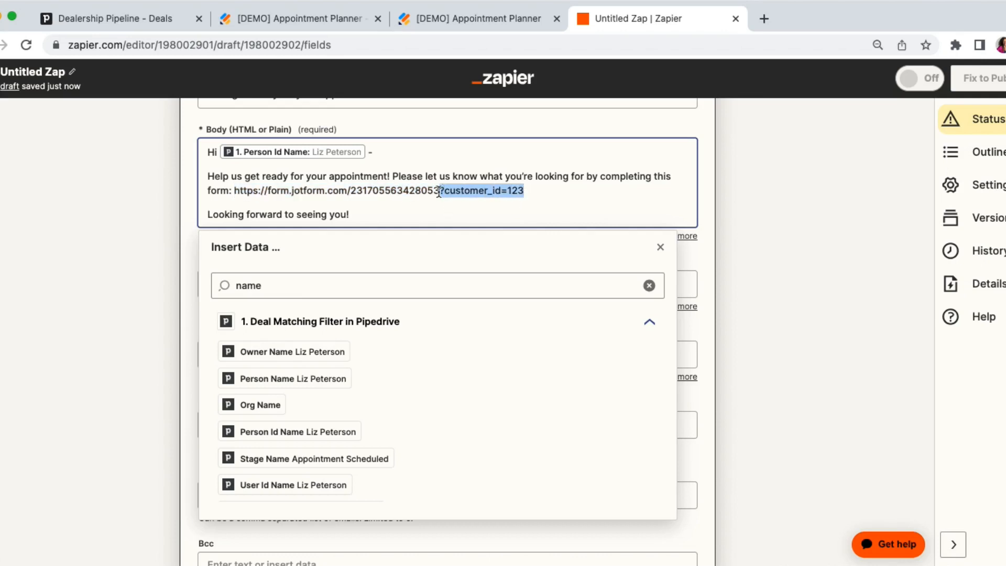
pyautogui.moveTo(439, 192)
pyautogui.mouseDown()
pyautogui.moveTo(461, 191)
pyautogui.moveTo(443, 191)
pyautogui.mouseUp()
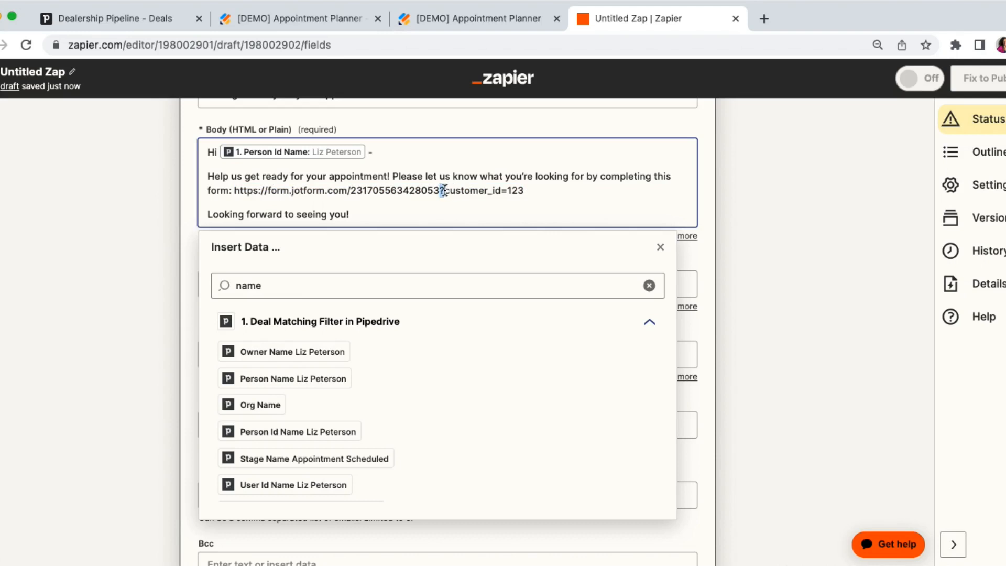
pyautogui.doubleClick(444, 190)
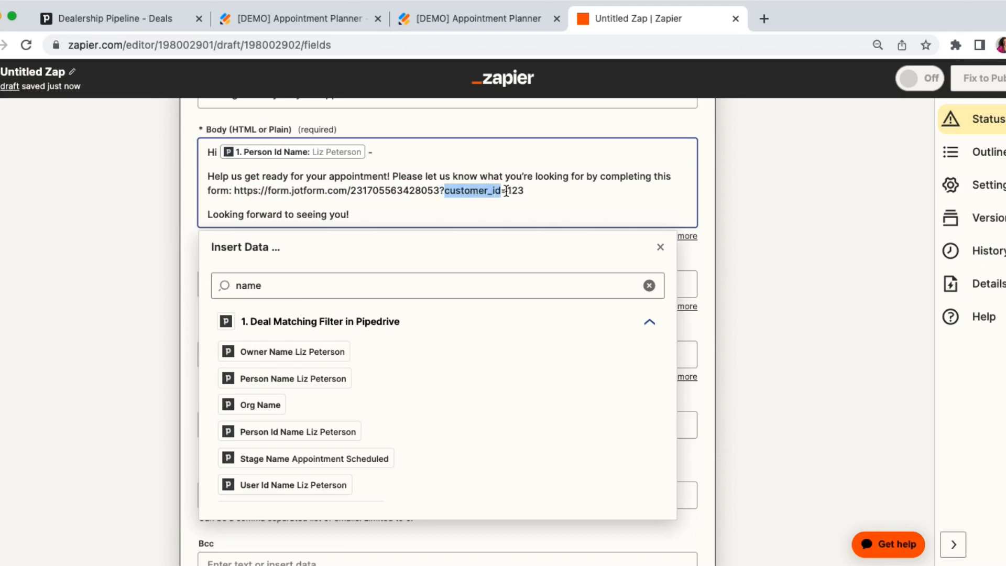
pyautogui.click(507, 191)
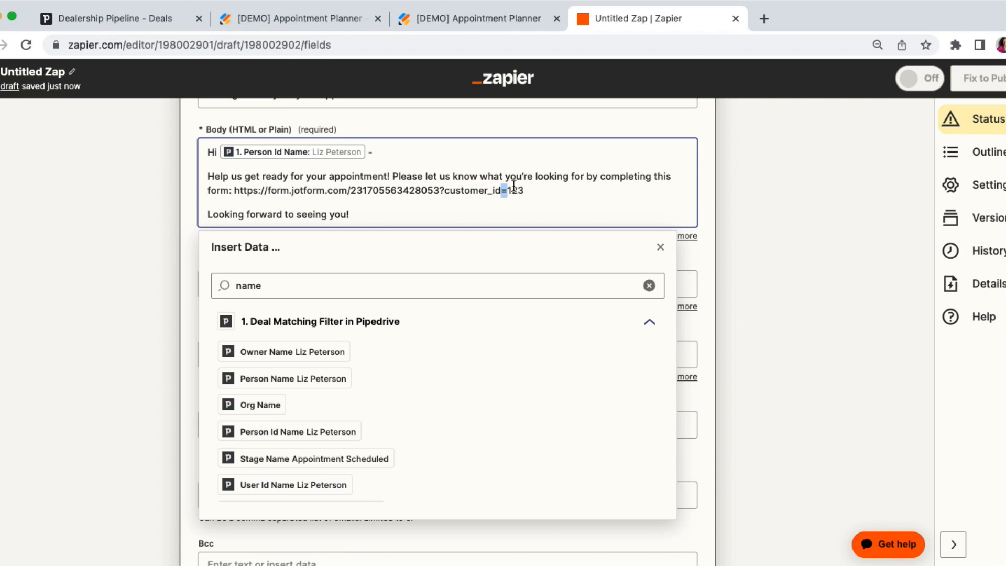
pyautogui.doubleClick(515, 190)
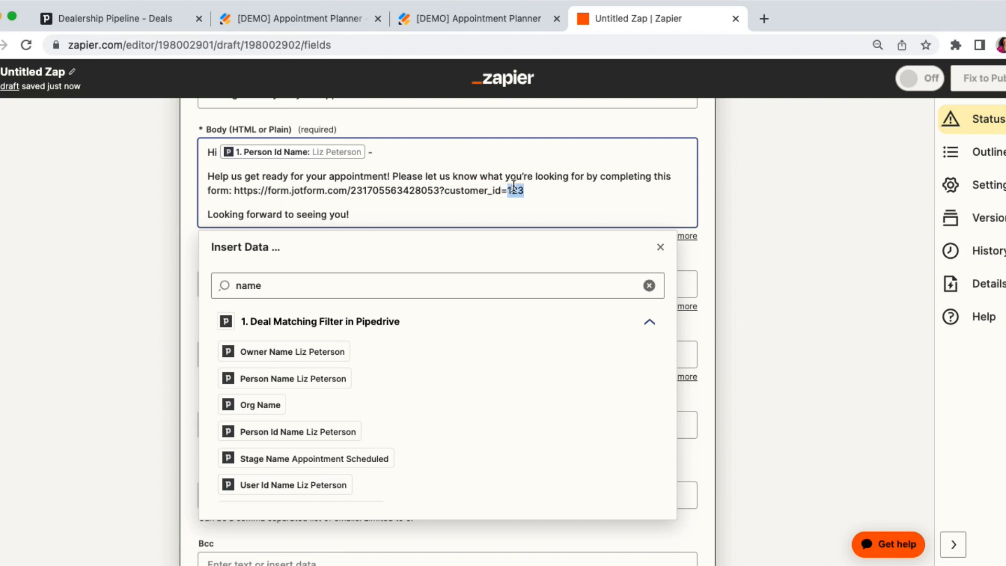
# Replace the 123 after "customer_id=" in the form link with the Pipedrive deal's ID field.
pyautogui.doubleClick(248, 285)
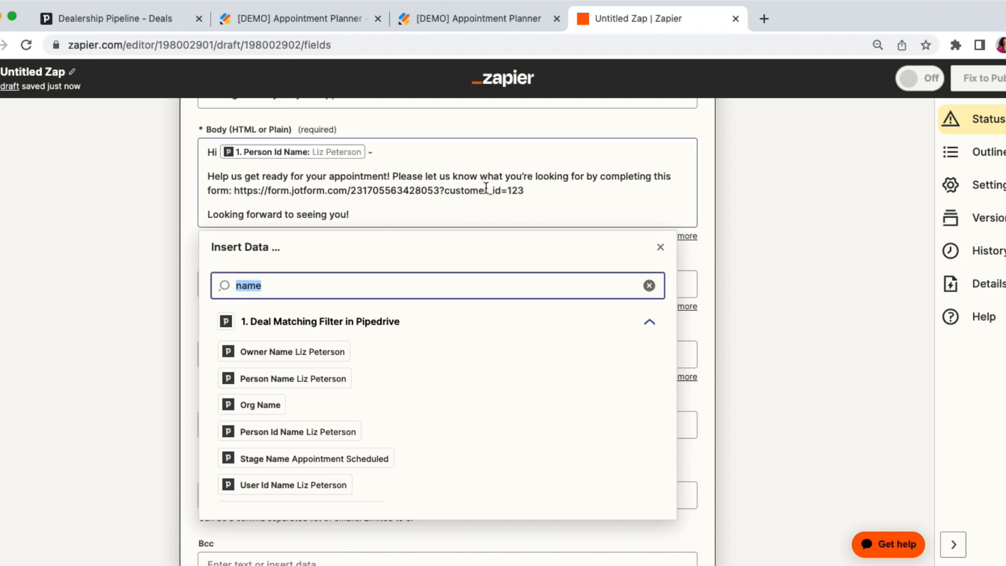
pyautogui.click(526, 191)
pyautogui.press('BackSpace')
pyautogui.press('BackSpace')
pyautogui.press('BackSpace')
pyautogui.doubleClick(310, 287)
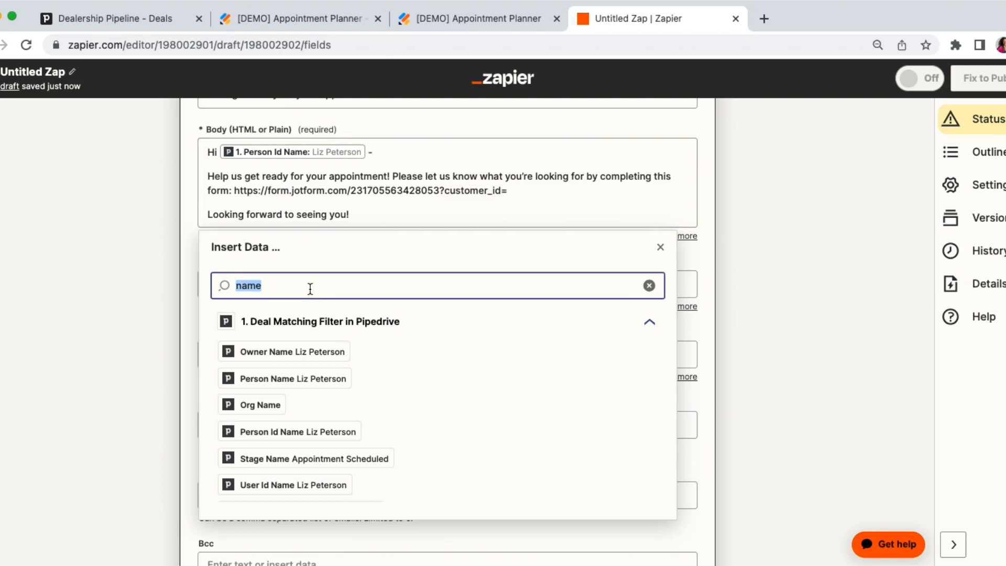
pyautogui.write('id')
pyautogui.click(246, 351)
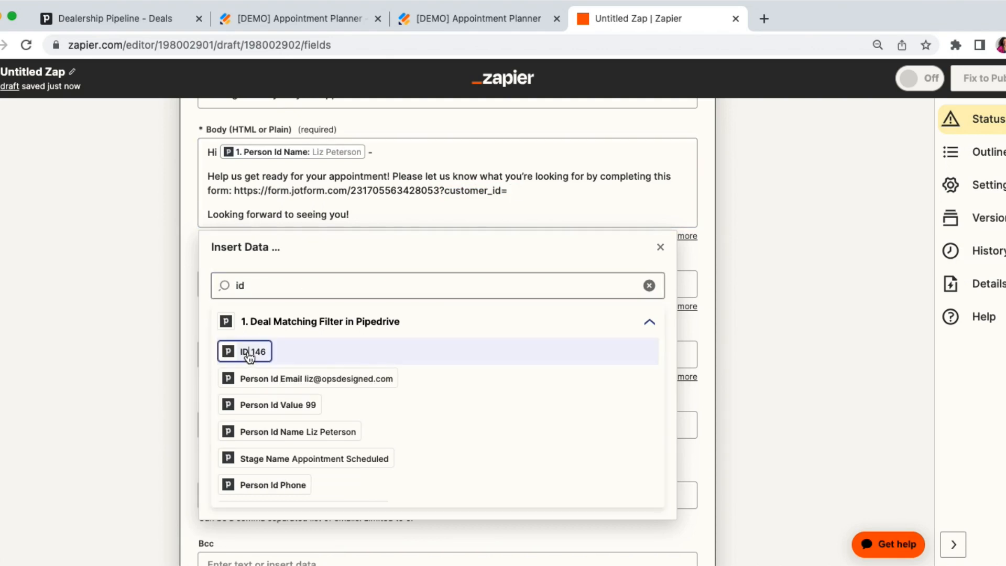
pyautogui.click(162, 197)
# Search the insertable Pipedrive data for "bcc" in the email's Bcc field.
pyautogui.scroll(-6, 162, 200)
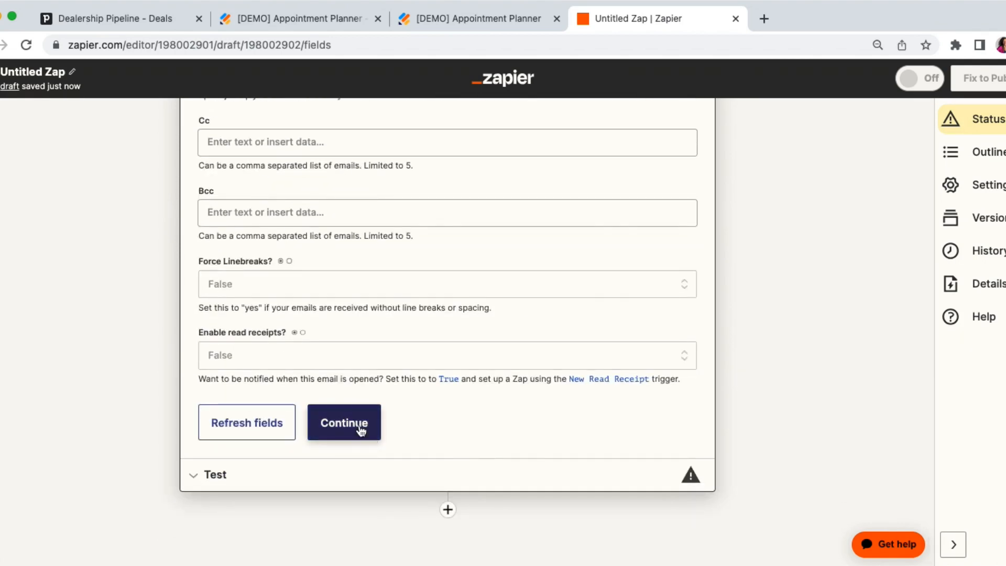
pyautogui.click(233, 215)
pyautogui.scroll(1, 233, 215)
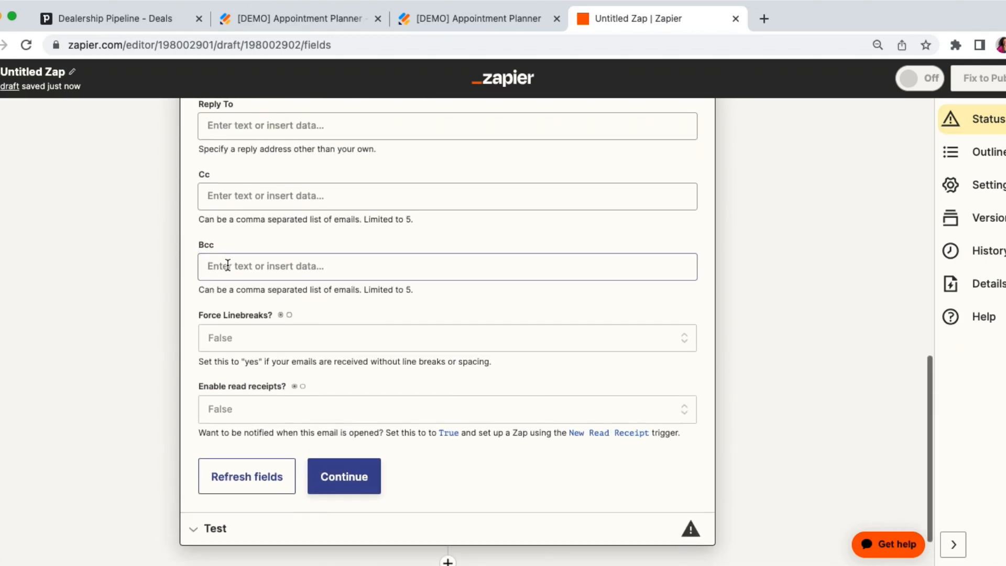
pyautogui.click(227, 265)
pyautogui.click(256, 338)
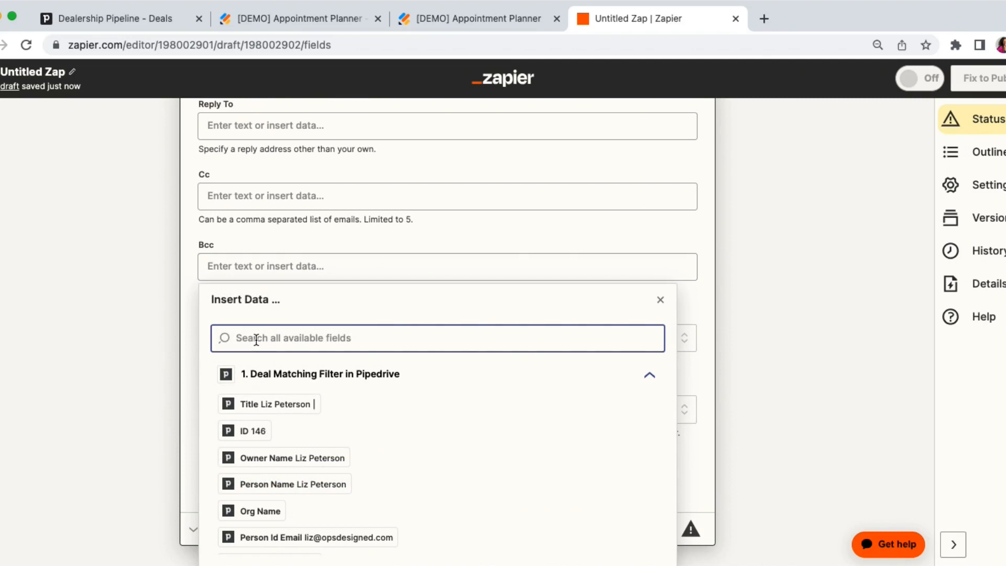
pyautogui.write('bcc')
pyautogui.scroll(-4, 265, 429)
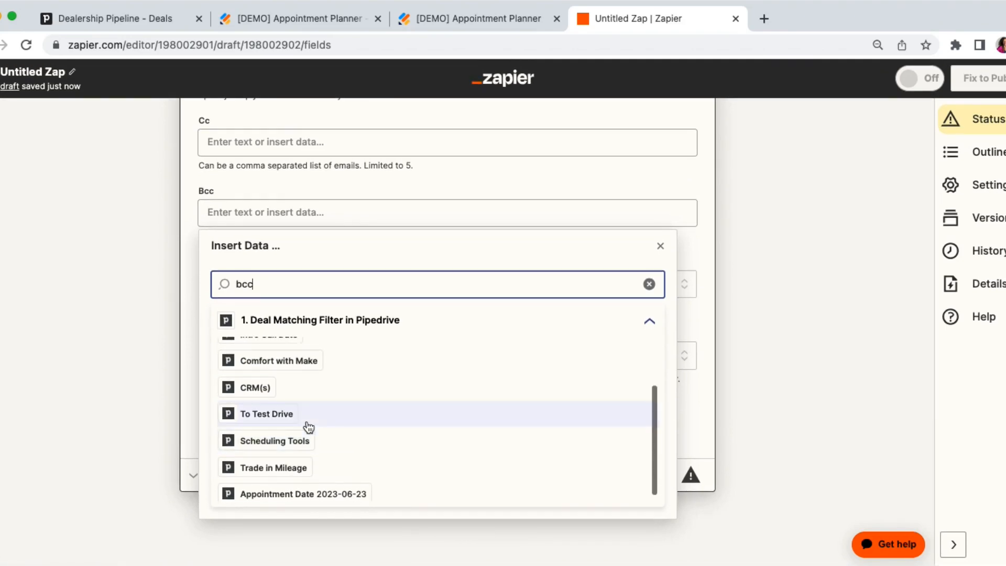
pyautogui.scroll(3, 308, 427)
# Search the available fields for "email" and insert the Pipedrive deal's Cc Email into the Bcc field.
pyautogui.press('BackSpace')
pyautogui.press('BackSpace')
pyautogui.press('BackSpace')
pyautogui.write('email')
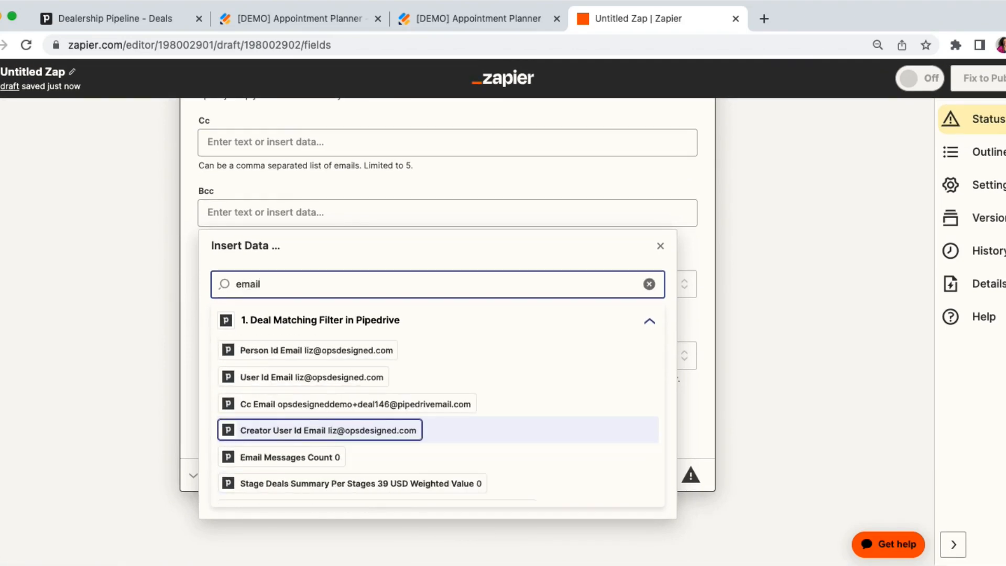
pyautogui.scroll(-1, 325, 414)
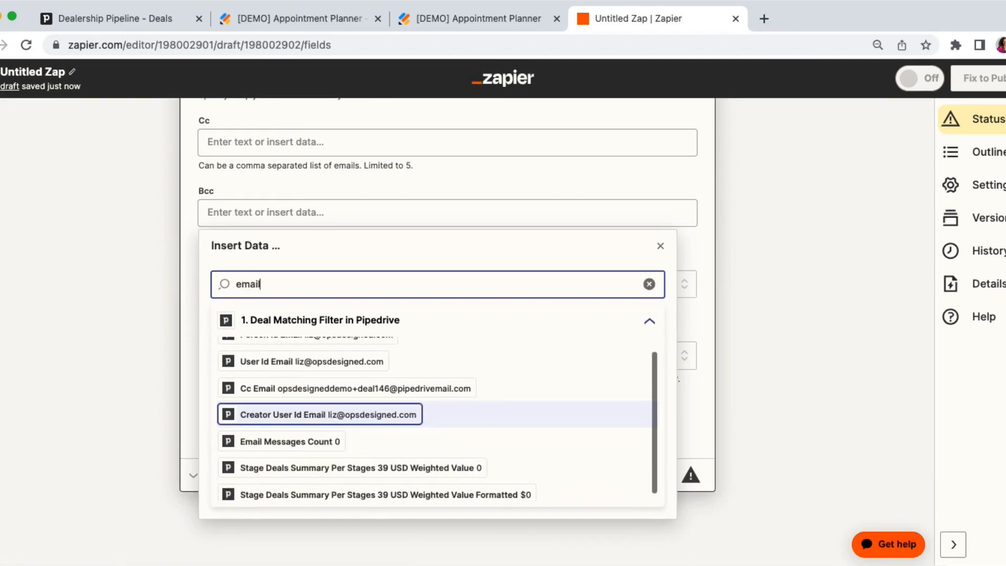
pyautogui.click(344, 394)
pyautogui.click(170, 299)
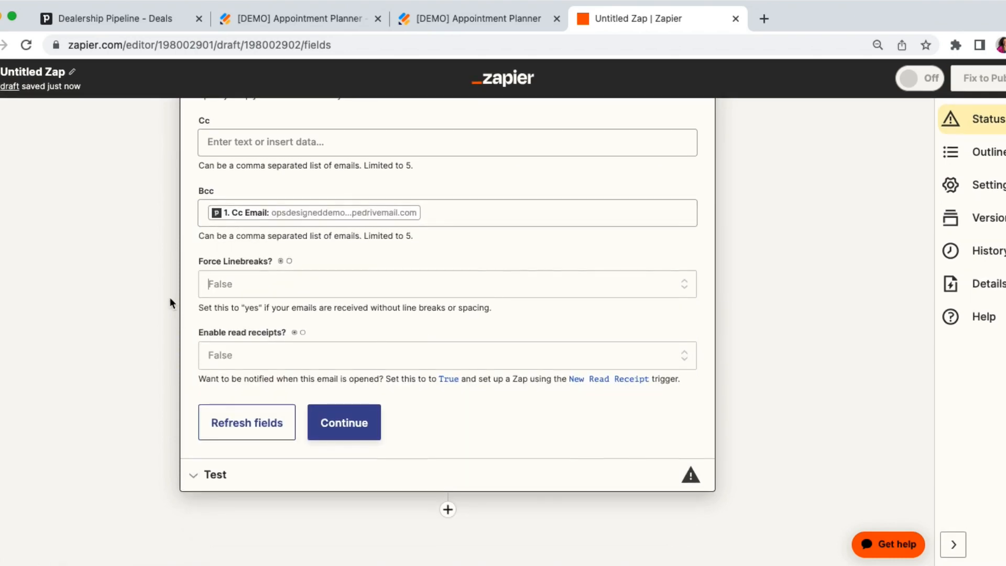
# Finish the email action's setup, test it by sending the outbound email, and close the action.
pyautogui.click(344, 389)
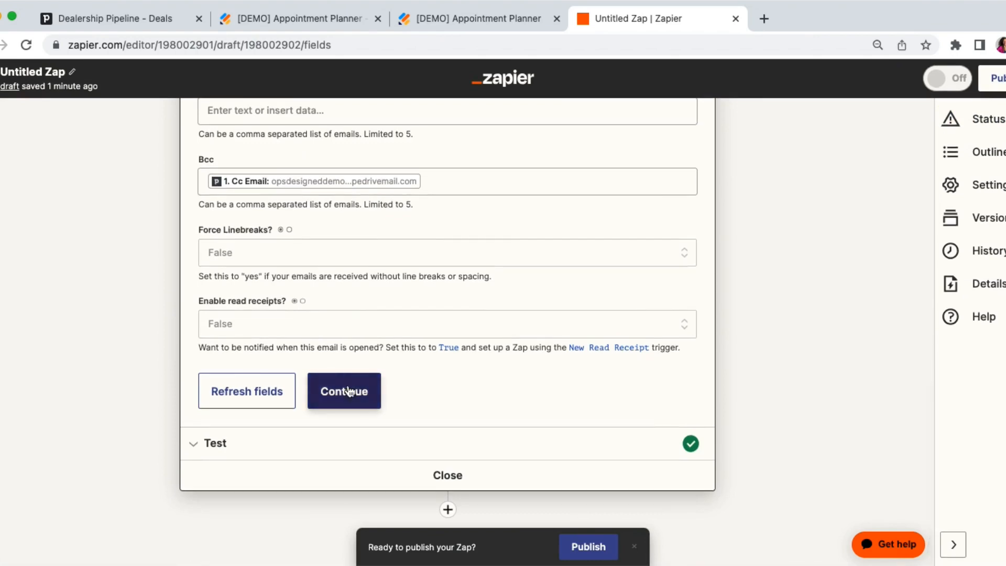
pyautogui.click(257, 430)
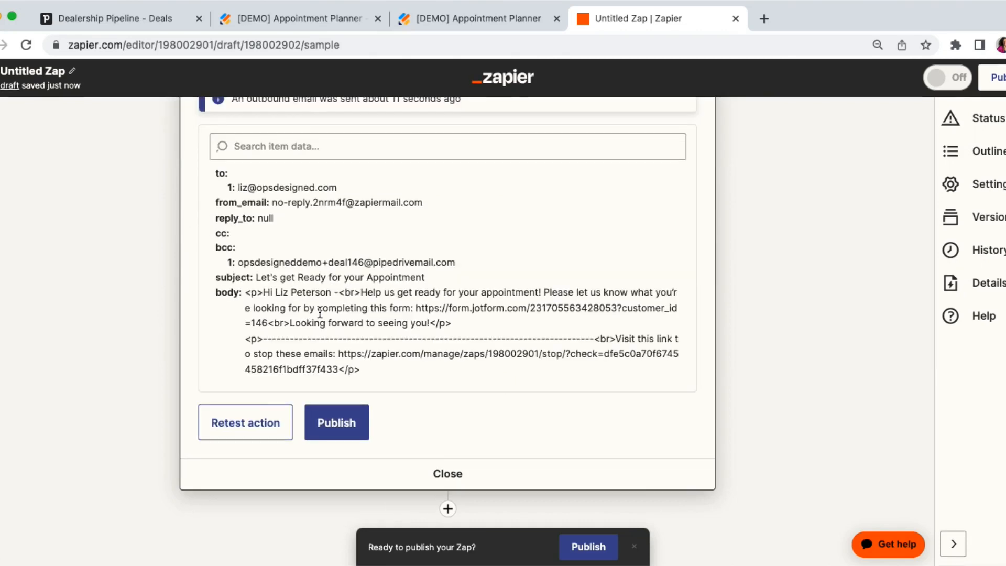
pyautogui.click(439, 477)
# Rename the Zap as Send "Appointment" Email.
pyautogui.click(58, 73)
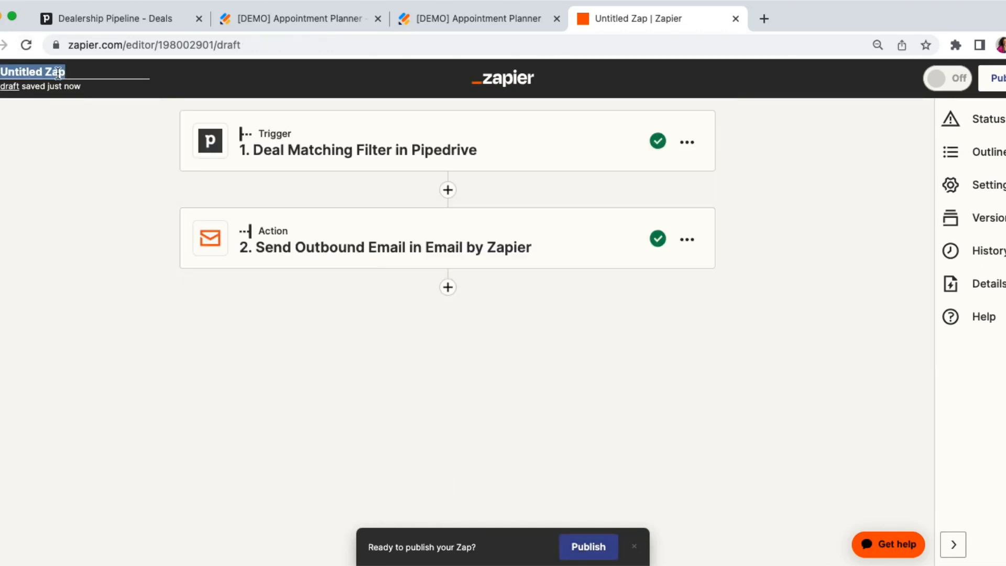
pyautogui.write('Send')
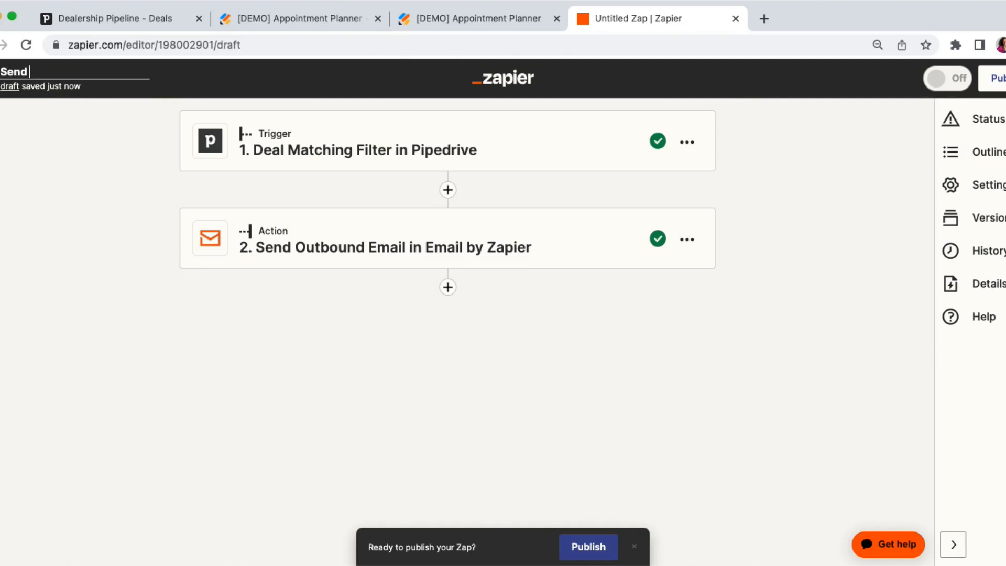
pyautogui.write(' "Appointment')
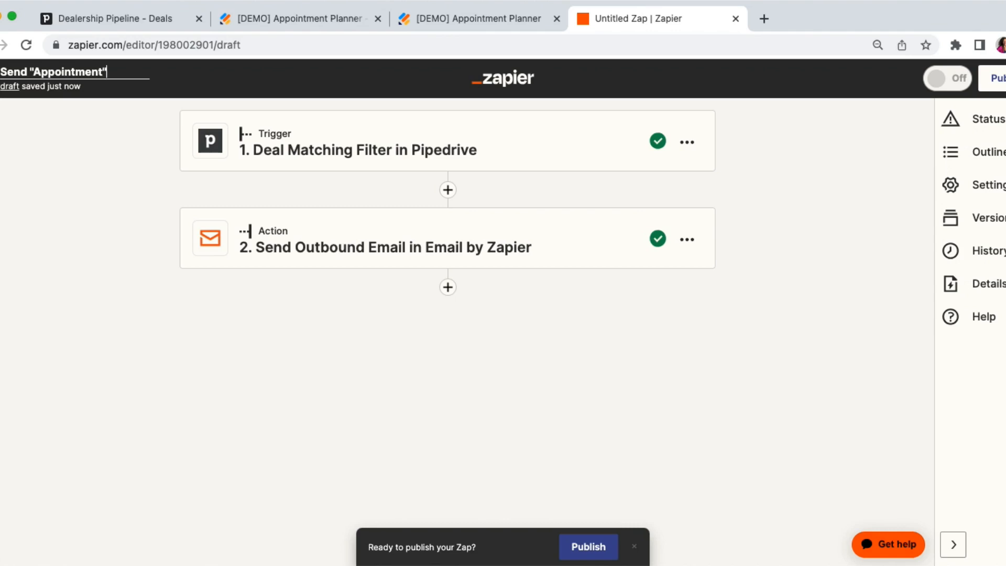
pyautogui.write('" Email')
pyautogui.click(242, 350)
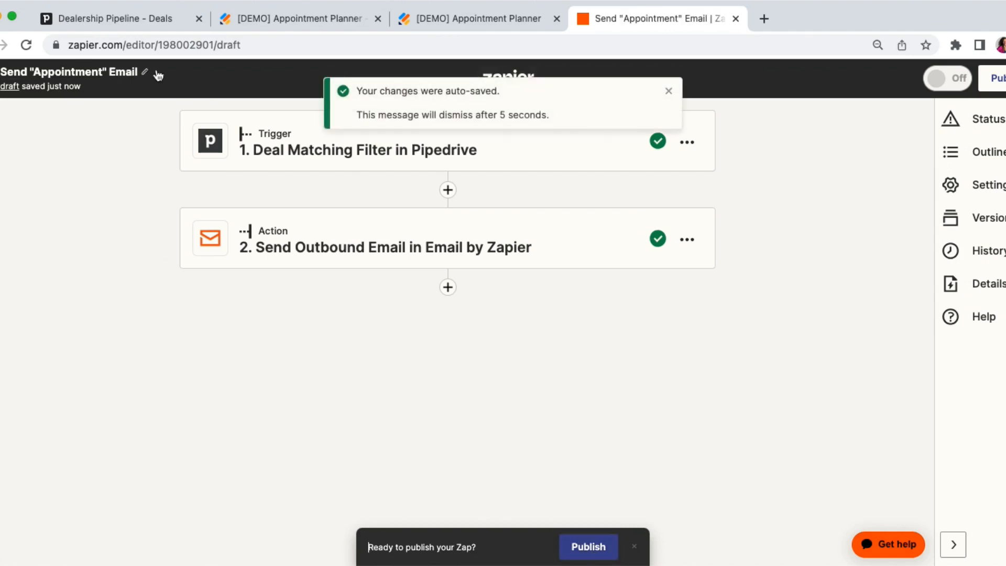
# Switch to Pipedrive, open the first deal in the Appointment Scheduled stage and check the appointment email in its history.
pyautogui.click(150, 26)
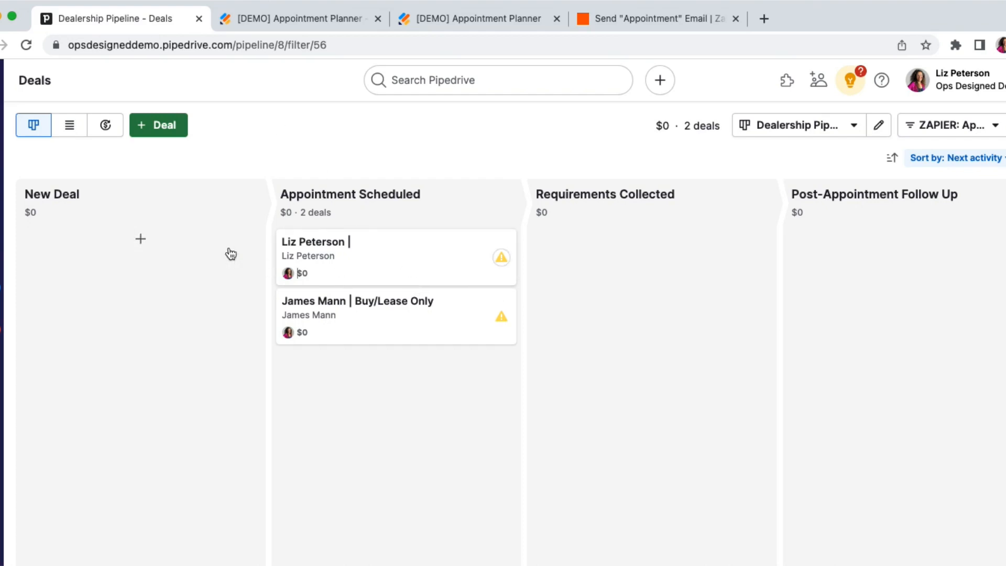
pyautogui.click(388, 272)
pyautogui.scroll(-1, 536, 315)
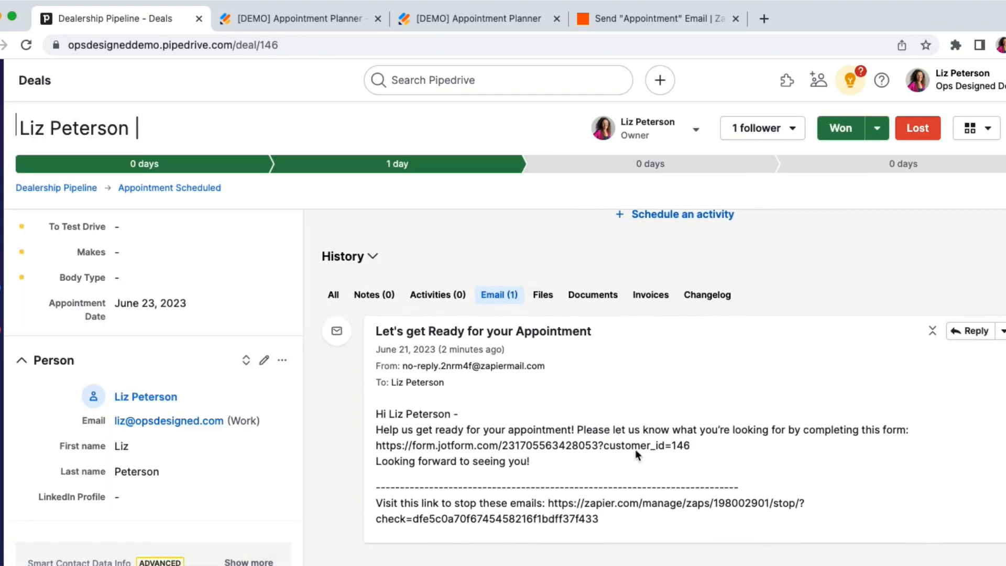
# Copy the Jotform link from the deal's email, load it in a new browser tab and move that tab beside the form builder's tab.
pyautogui.moveTo(693, 448); pyautogui.dragTo(376, 445)
pyautogui.press('super+c')
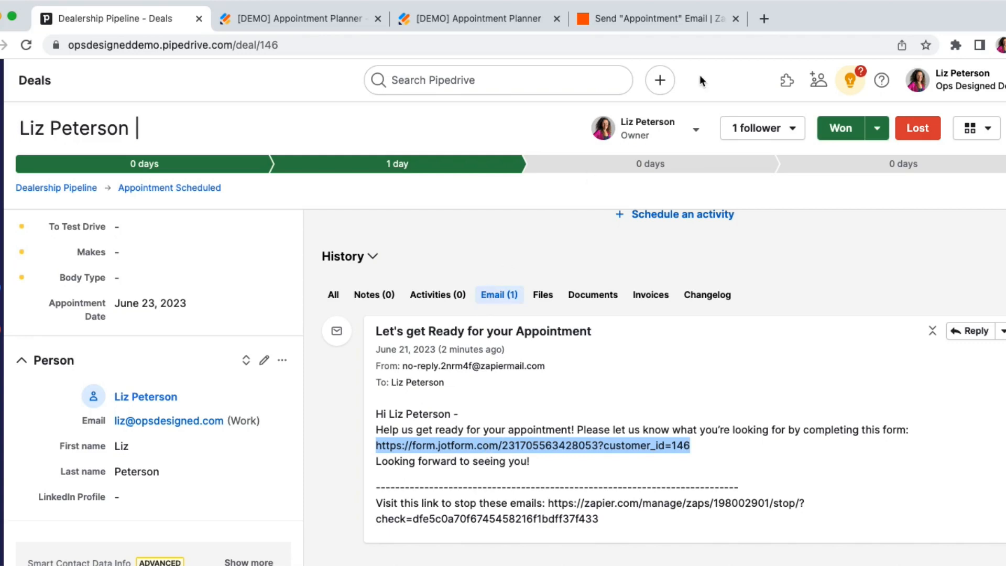
pyautogui.click(764, 20)
pyautogui.press('super+v')
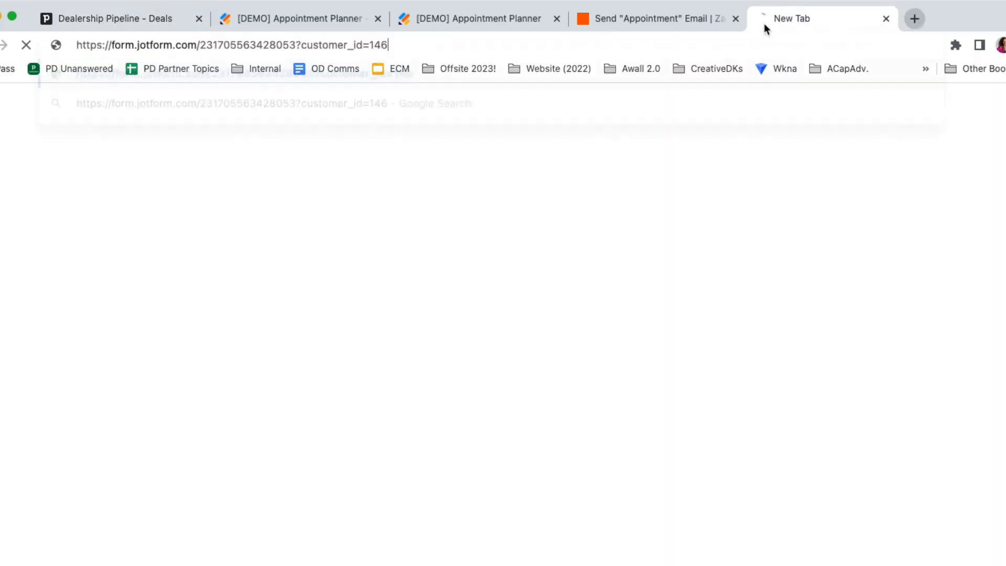
pyautogui.press('Return')
pyautogui.moveTo(768, 18); pyautogui.dragTo(414, 17)
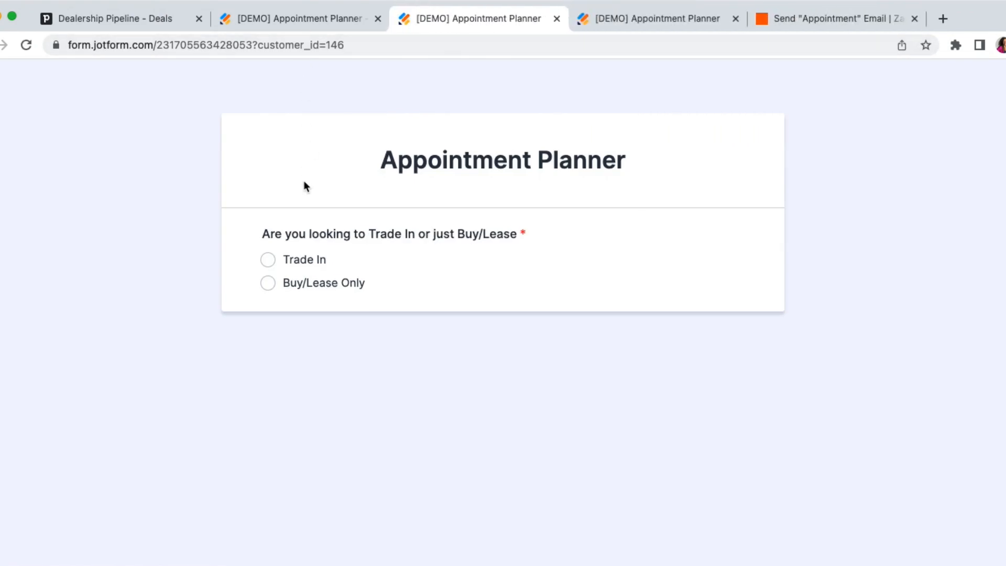
# Choose Trade In on the Appointment Planner form and answer Yes to knowing exactly what to Buy/Lease.
pyautogui.click(268, 259)
pyautogui.click(306, 371)
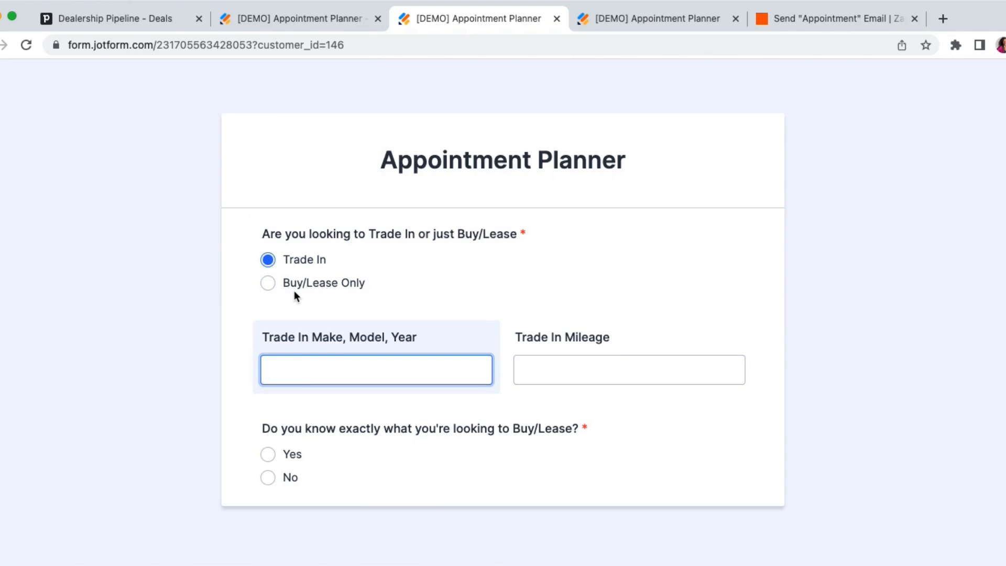
pyautogui.click(268, 455)
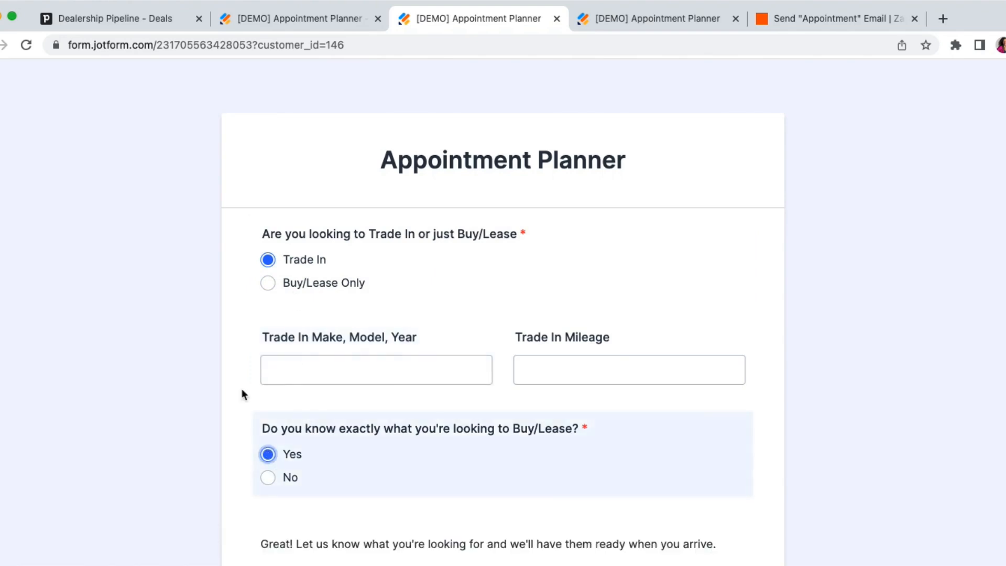
# Compare the follow-up questions for the No and Yes answers about knowing what to Buy/Lease, ending on Yes.
pyautogui.scroll(-3, 243, 388)
pyautogui.click(268, 343)
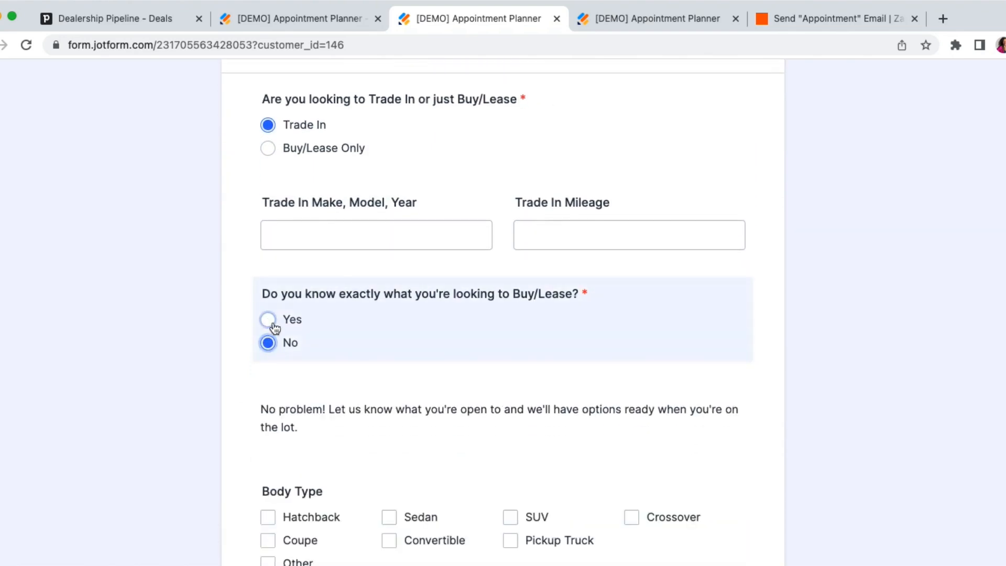
pyautogui.click(268, 320)
pyautogui.click(267, 342)
pyautogui.click(268, 319)
pyautogui.scroll(1, 270, 323)
pyautogui.scroll(1, 270, 322)
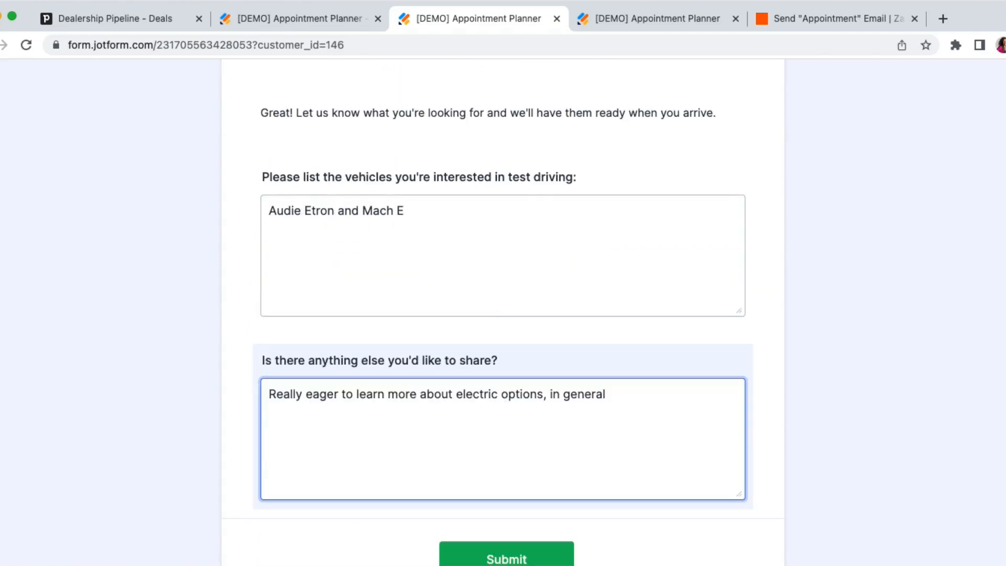
# Submit the form with Mazda CX5, 2020, mileage 30,000, test drives Audie Etron and Mach E, and comment "Really eager to learn more about electric options, in general".
pyautogui.scroll(7, 454, 357)
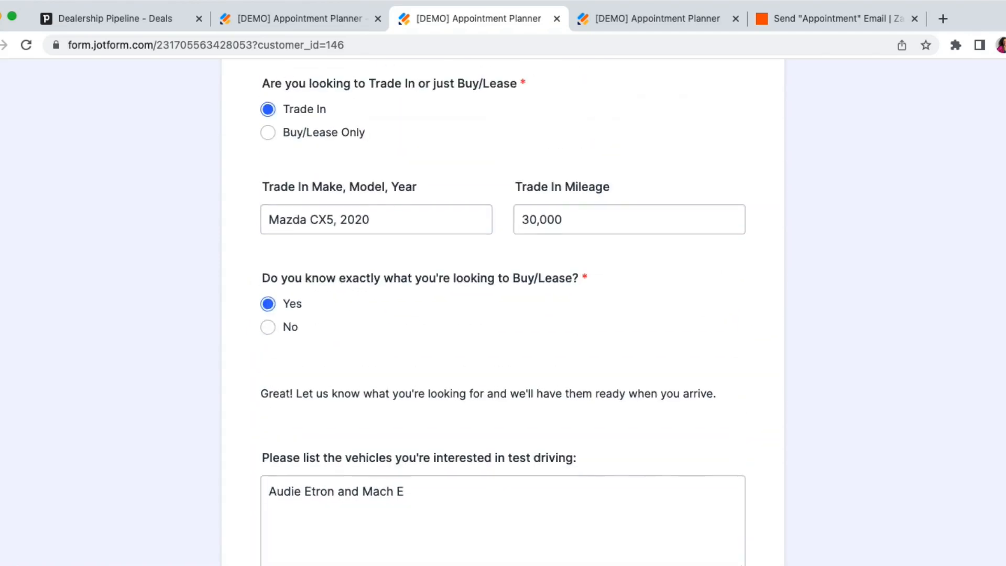
pyautogui.scroll(-5, 488, 337)
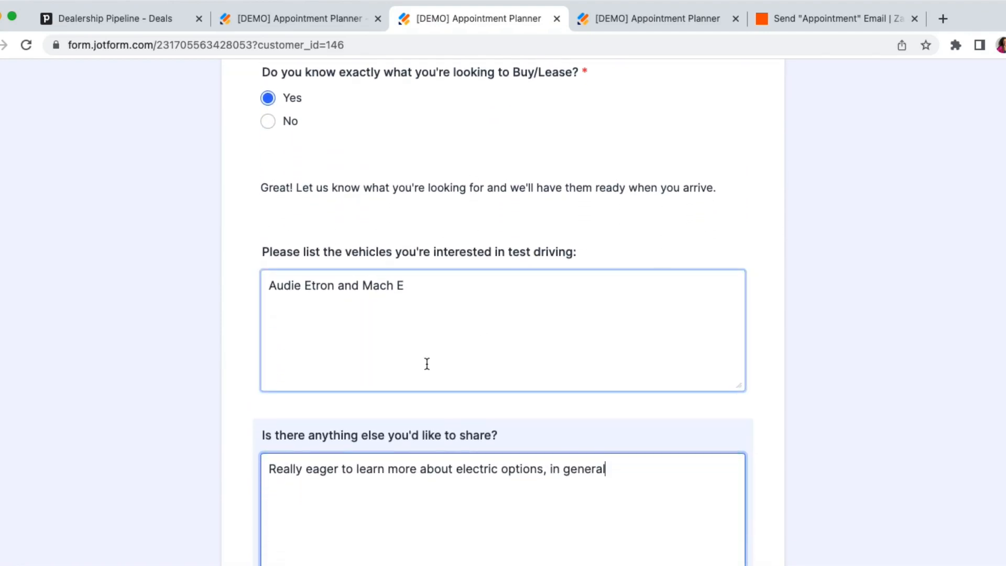
pyautogui.scroll(-3, 427, 364)
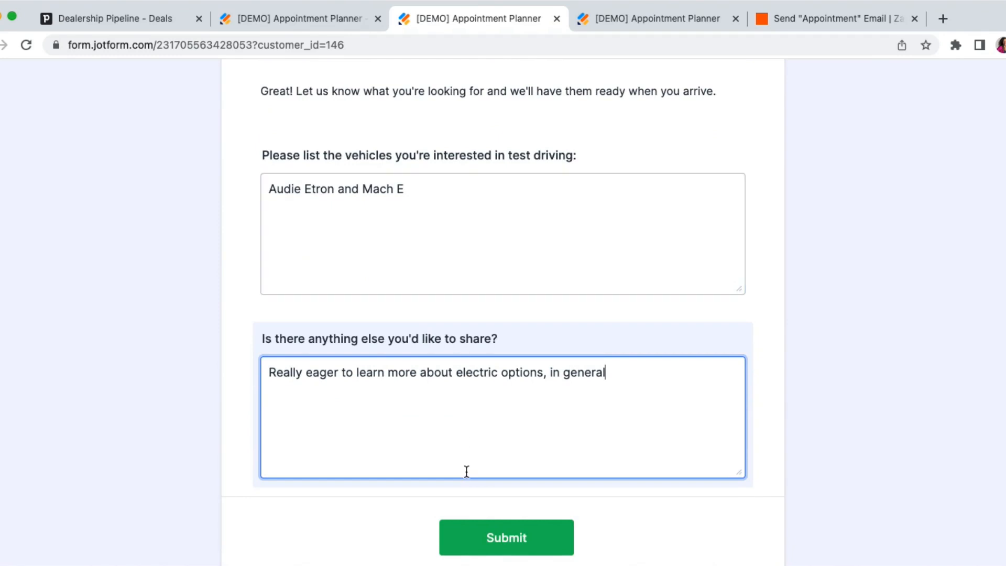
pyautogui.scroll(-2, 467, 471)
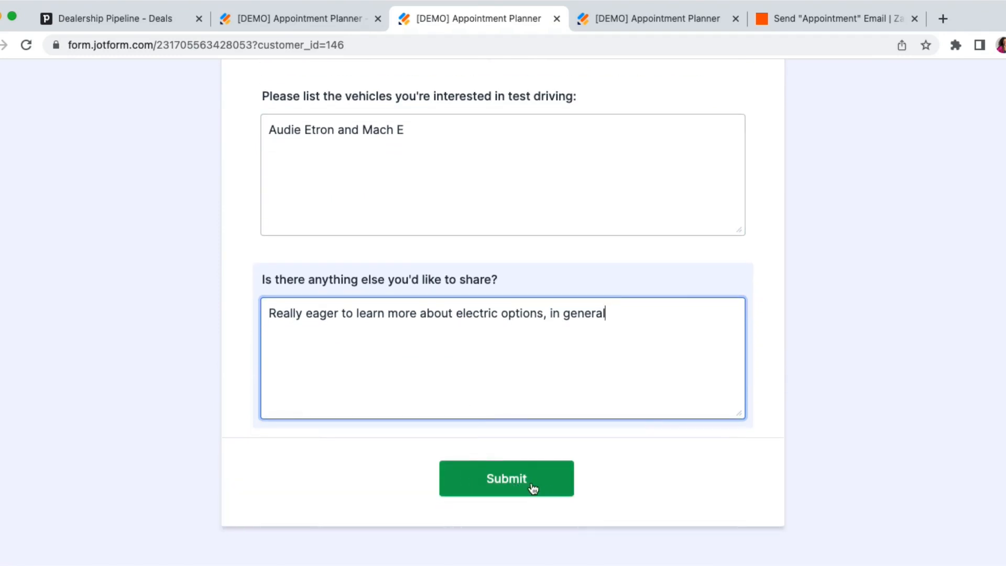
pyautogui.click(526, 481)
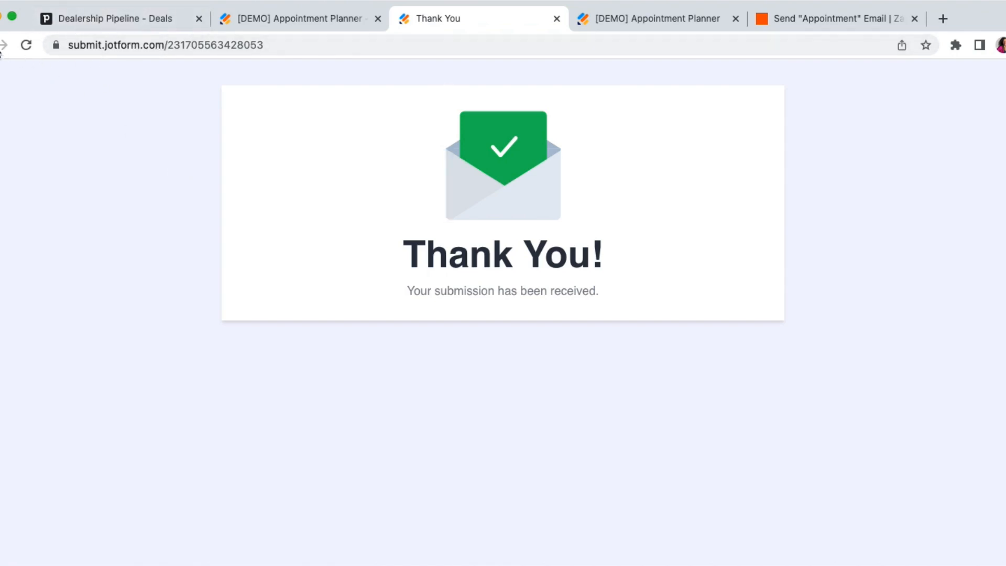
# Go back from the Thank You page and copy the ID from the web address of Pipedrive's Buy/Lease Only deal.
pyautogui.click(0, 51)
pyautogui.click(153, 23)
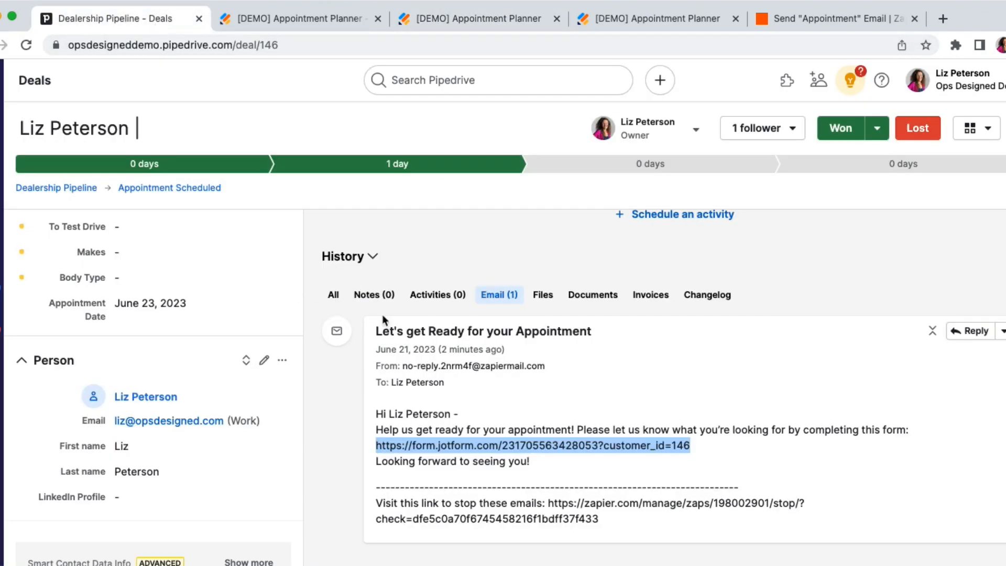
pyautogui.scroll(4, 387, 309)
pyautogui.click(1, 164)
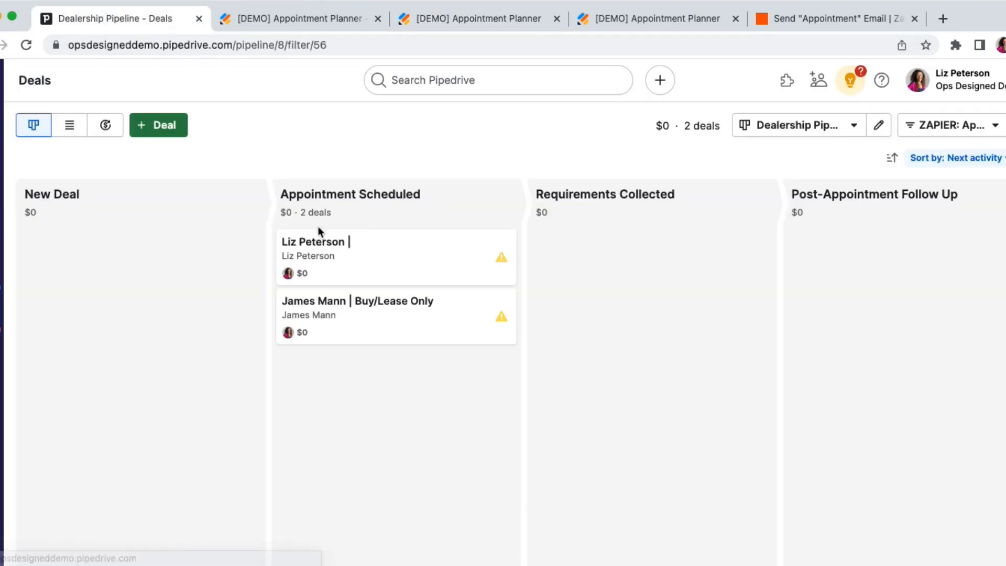
pyautogui.click(360, 338)
pyautogui.doubleClick(276, 46)
pyautogui.press('super+c')
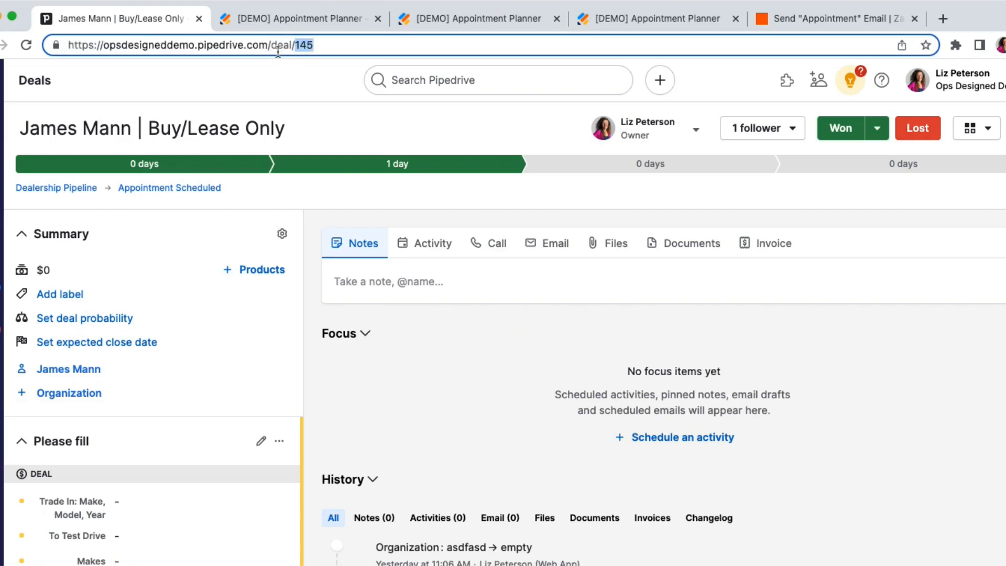
# Replace the customer_id value in the planner form's web address with the copied deal ID and load the form.
pyautogui.click(437, 24)
pyautogui.doubleClick(337, 45)
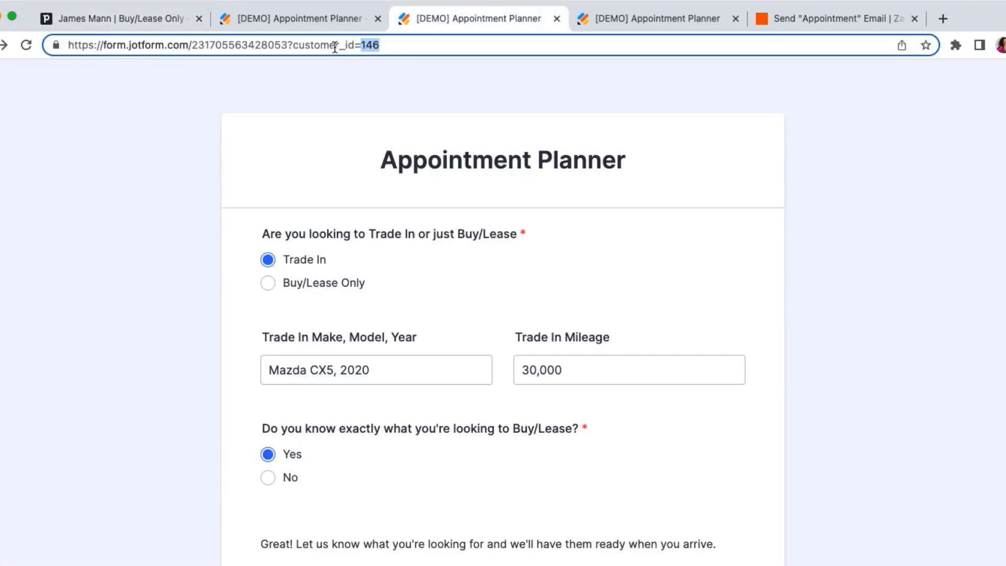
pyautogui.press('super+v')
pyautogui.press('Return')
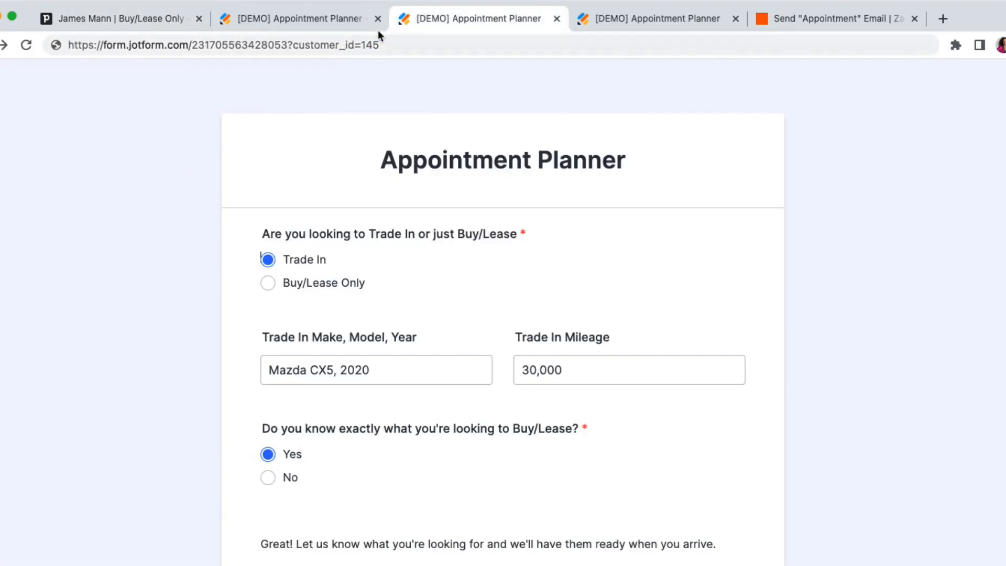
pyautogui.click(351, 46)
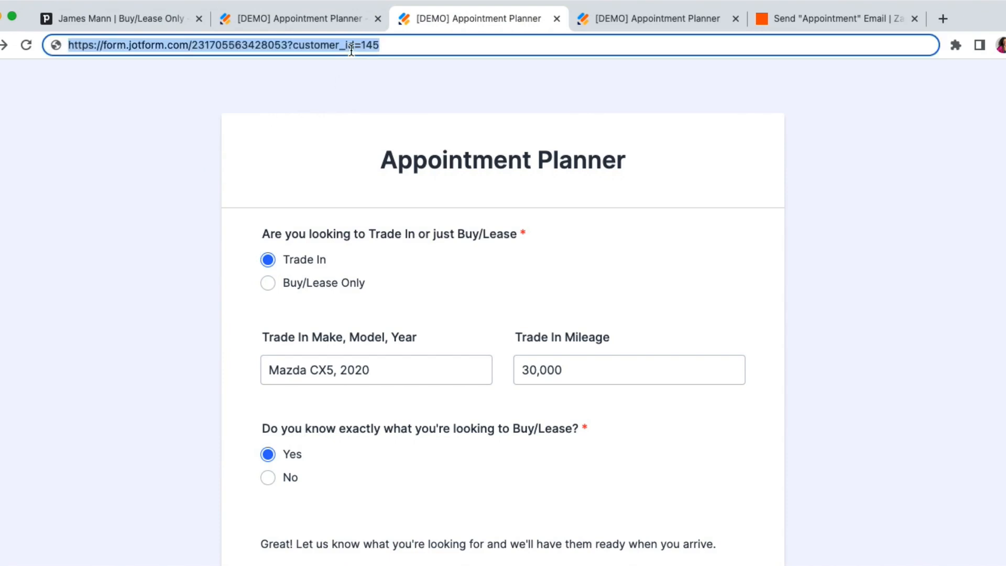
pyautogui.click(350, 50)
pyautogui.press('Return')
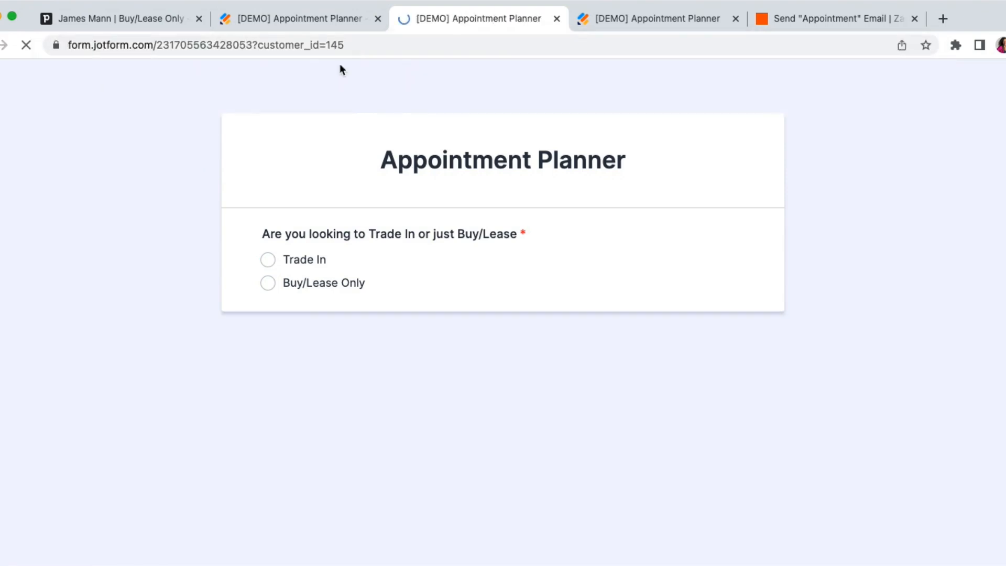
# Answer the planner with Buy/Lease Only and No, and select the Sedan, Convertible and Pickup Truck body types.
pyautogui.click(269, 284)
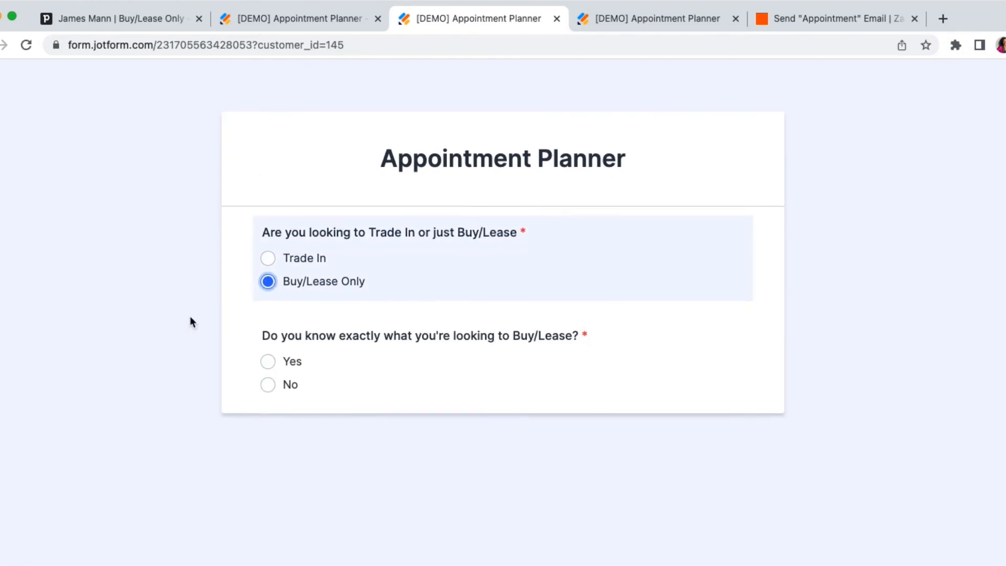
pyautogui.click(266, 386)
pyautogui.scroll(-5, 232, 374)
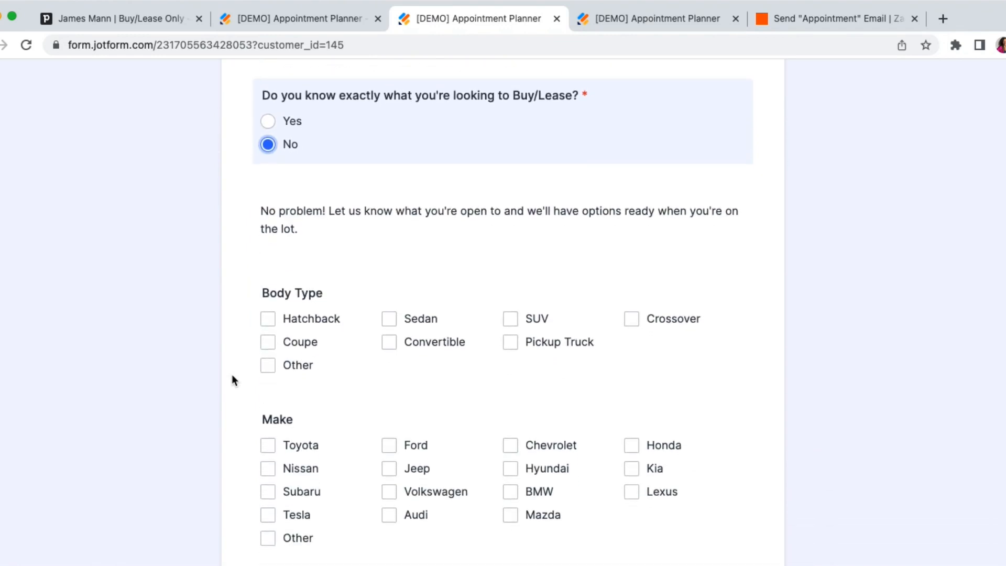
pyautogui.click(389, 256)
pyautogui.click(471, 286)
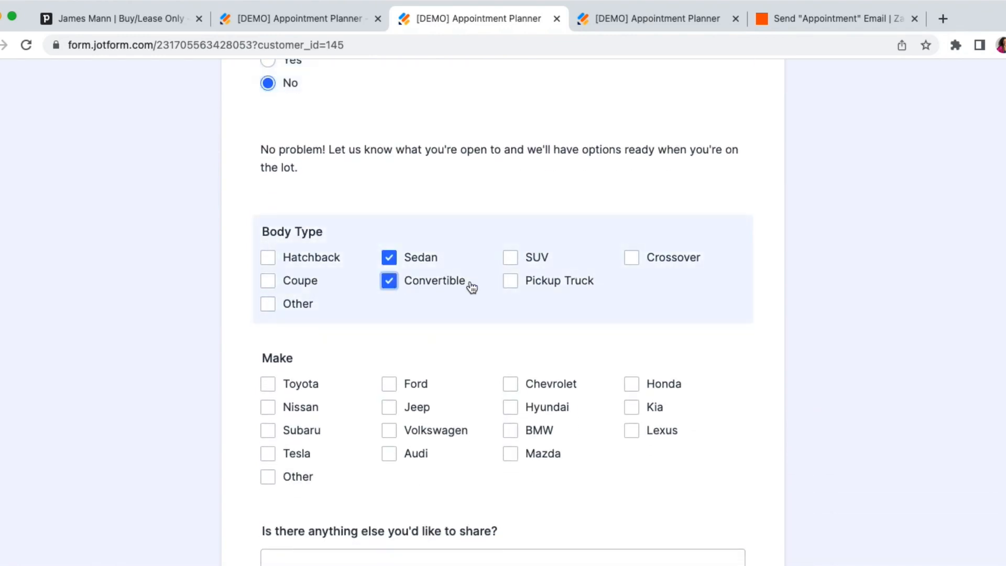
pyautogui.click(513, 283)
# Select the makes Jeep, Volkswagen and Audi, add the comment "Nothing Else to Share. Thanks!" and submit the form.
pyautogui.click(390, 408)
pyautogui.click(392, 433)
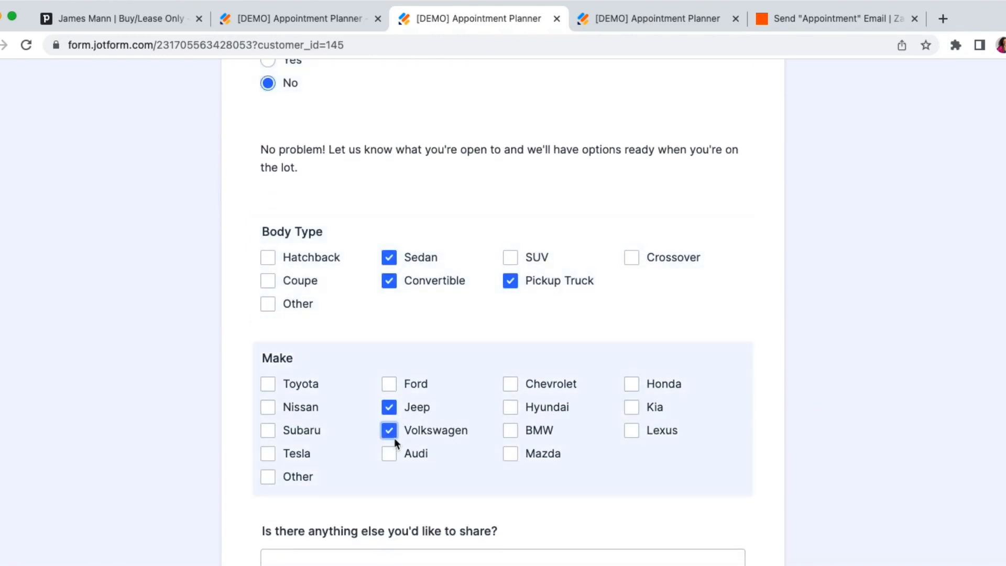
pyautogui.scroll(-3, 392, 466)
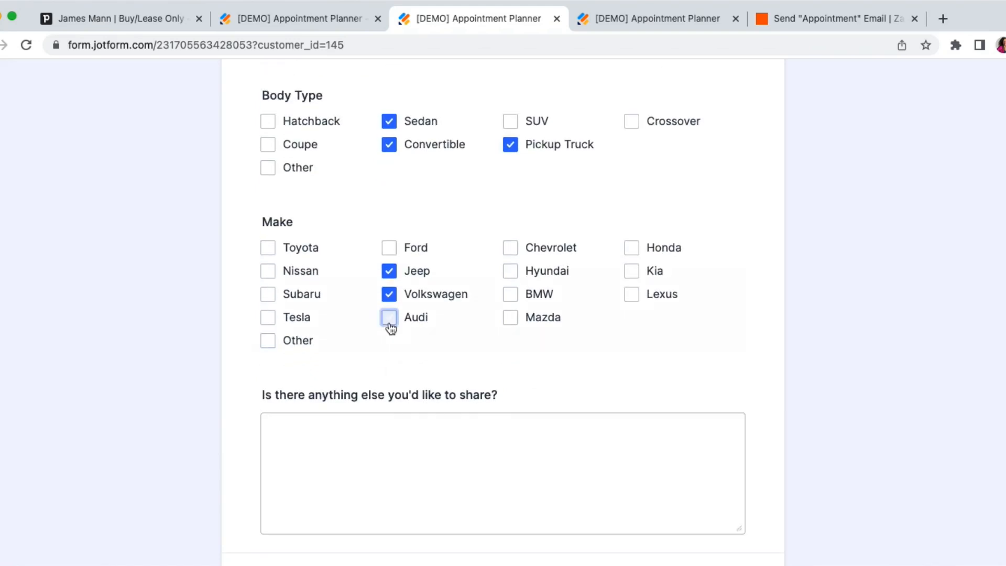
pyautogui.click(389, 318)
pyautogui.click(373, 443)
pyautogui.write('MMp')
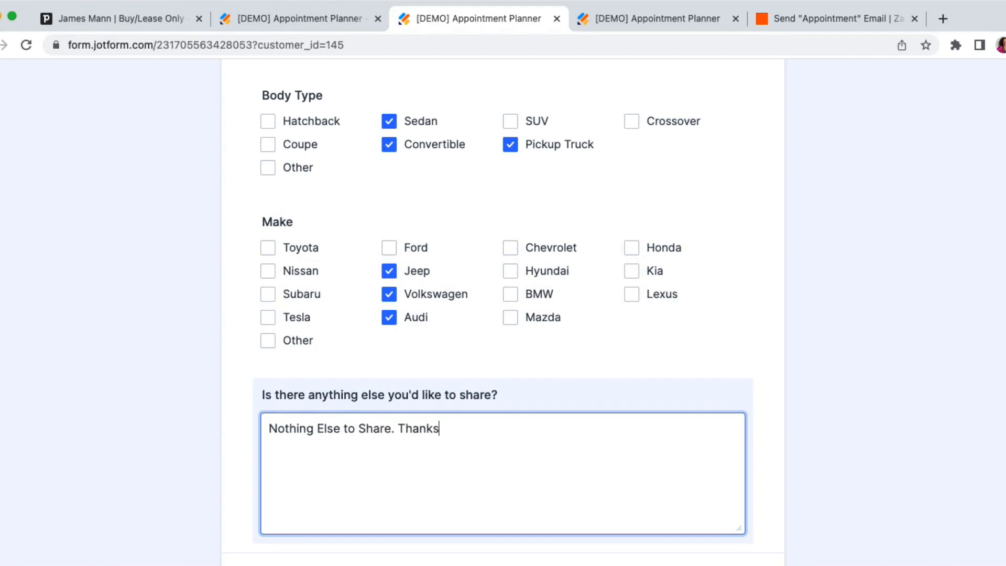
pyautogui.scroll(-2, 503, 313)
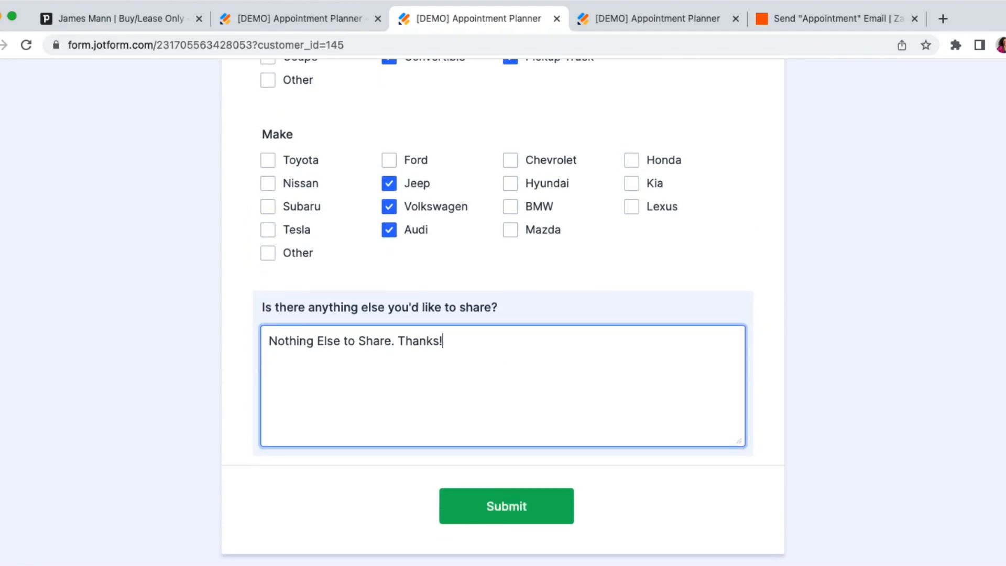
pyautogui.click(490, 505)
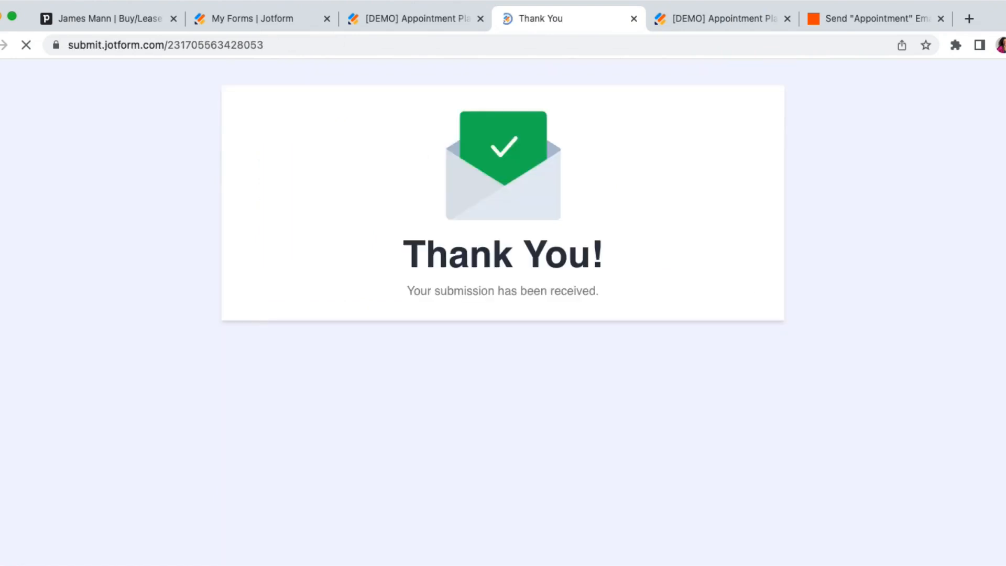
# Review both submissions across all columns of the Appointment Planner table in Jotform.
pyautogui.click(438, 21)
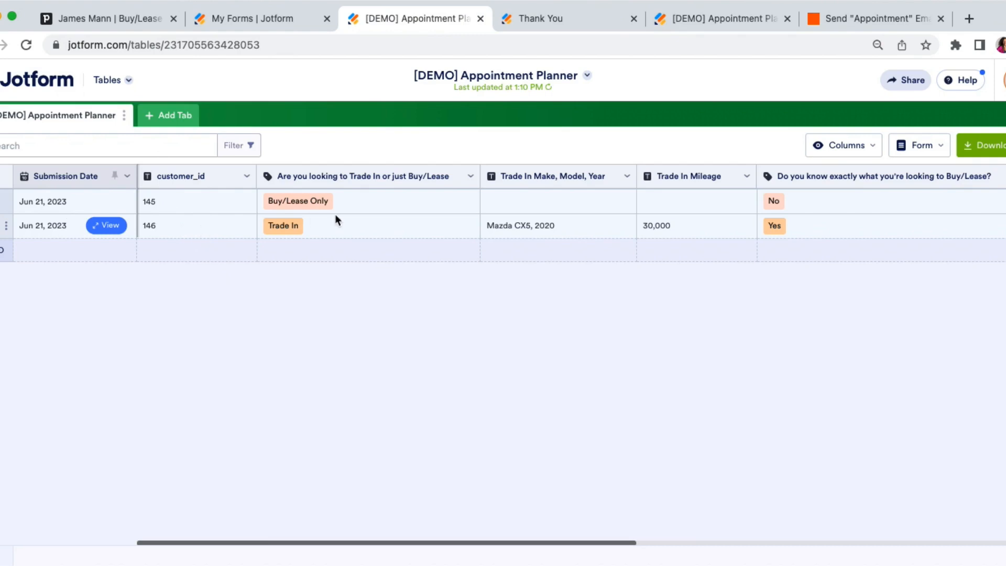
pyautogui.hscroll(10, 373, 225)
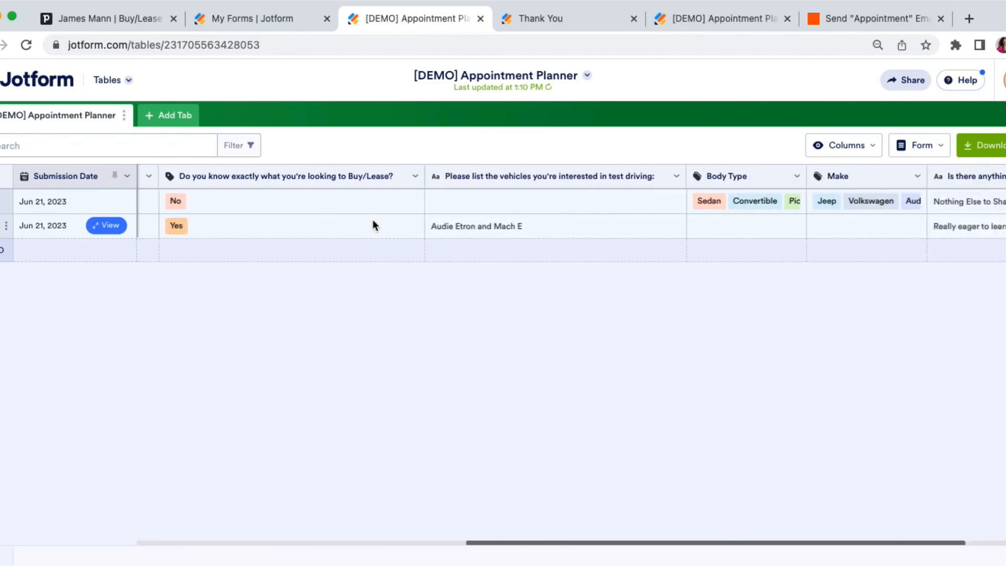
pyautogui.hscroll(3, 373, 223)
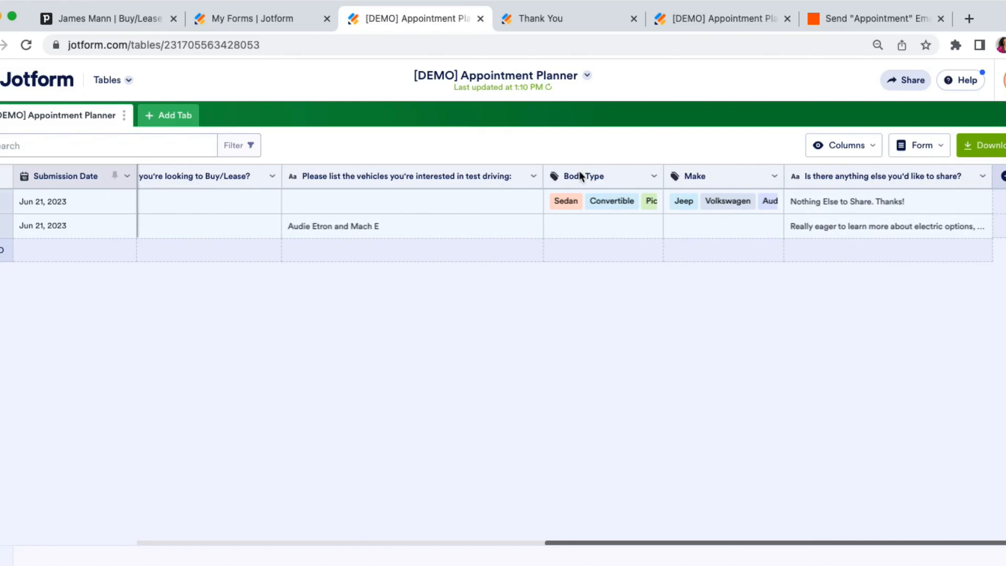
# Switch to Zapier, leave the Send "Appointment" Email Zap and create a new Zap in the Home folder.
pyautogui.click(854, 22)
pyautogui.click(2, 78)
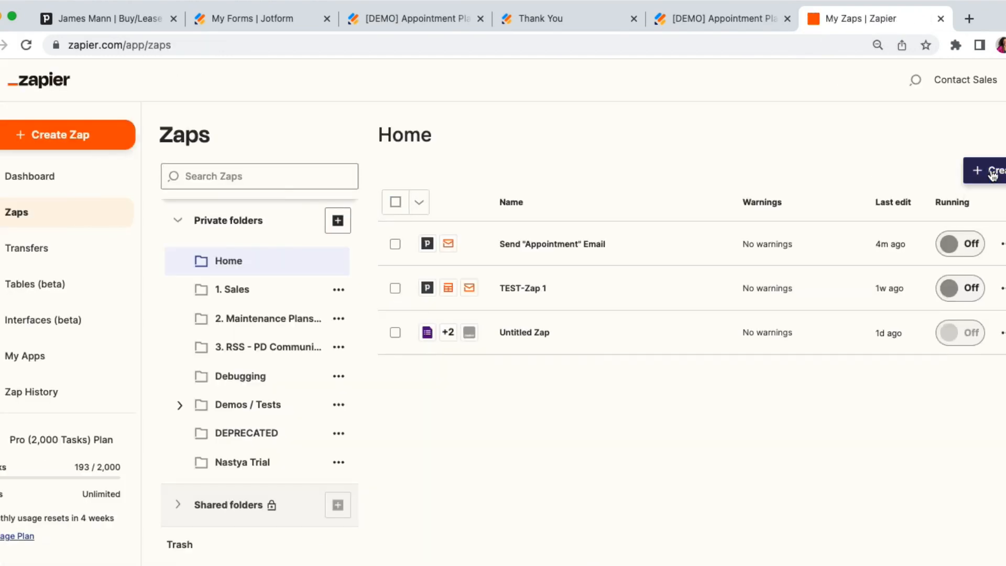
pyautogui.click(993, 170)
pyautogui.click(938, 199)
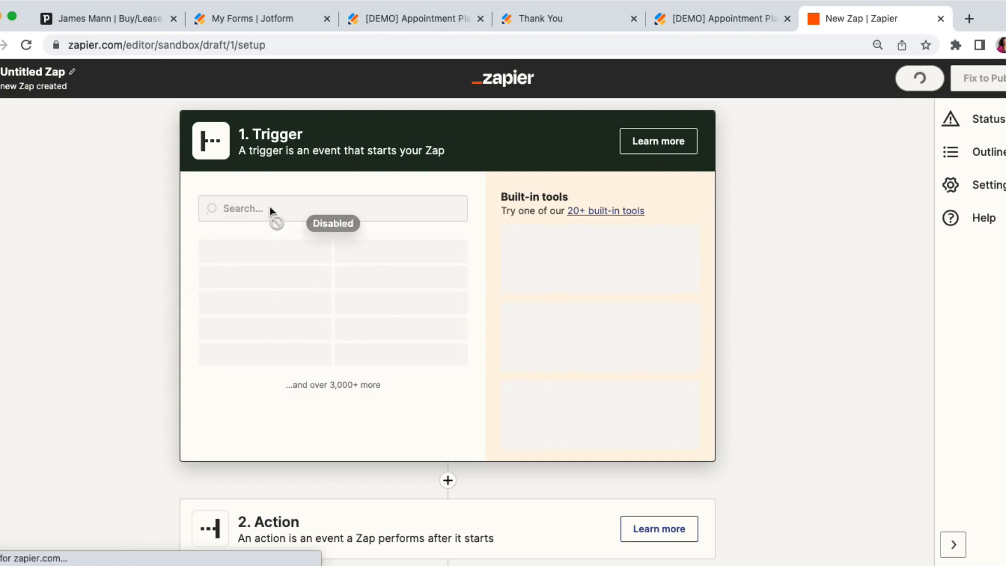
# Set the Zap's trigger to Jotform's New Submission event and connect the Jotform account.
pyautogui.click(252, 208)
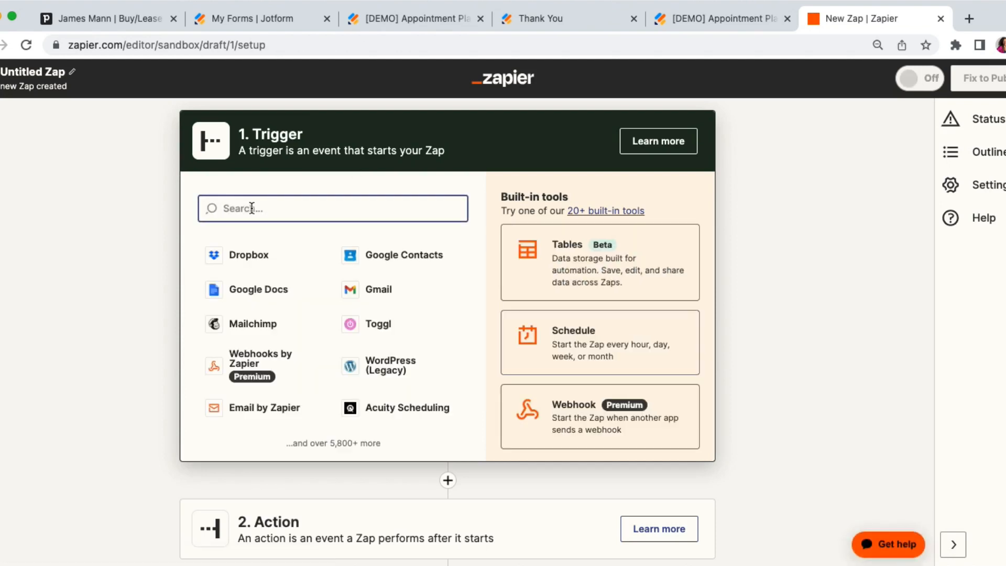
pyautogui.click(253, 254)
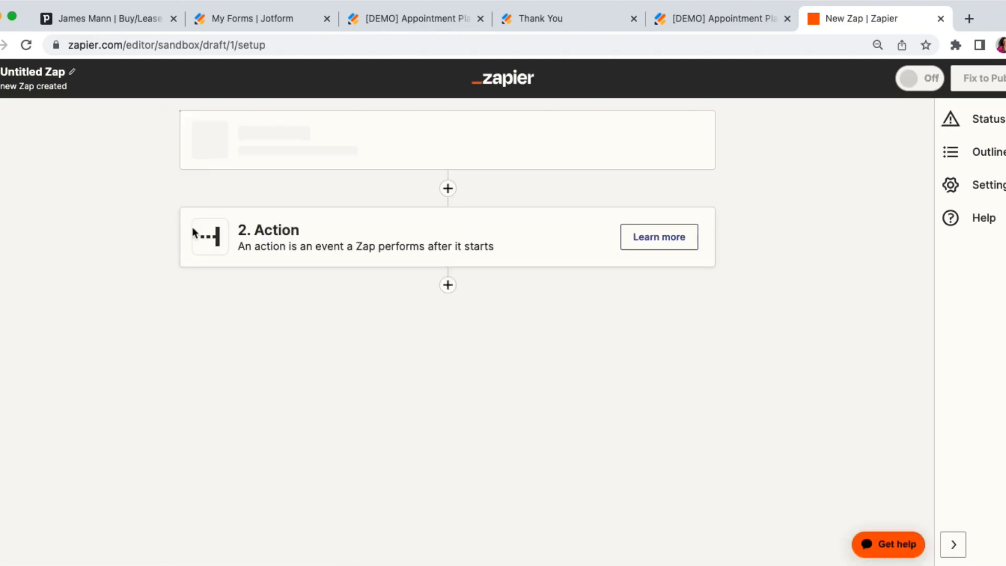
pyautogui.click(284, 290)
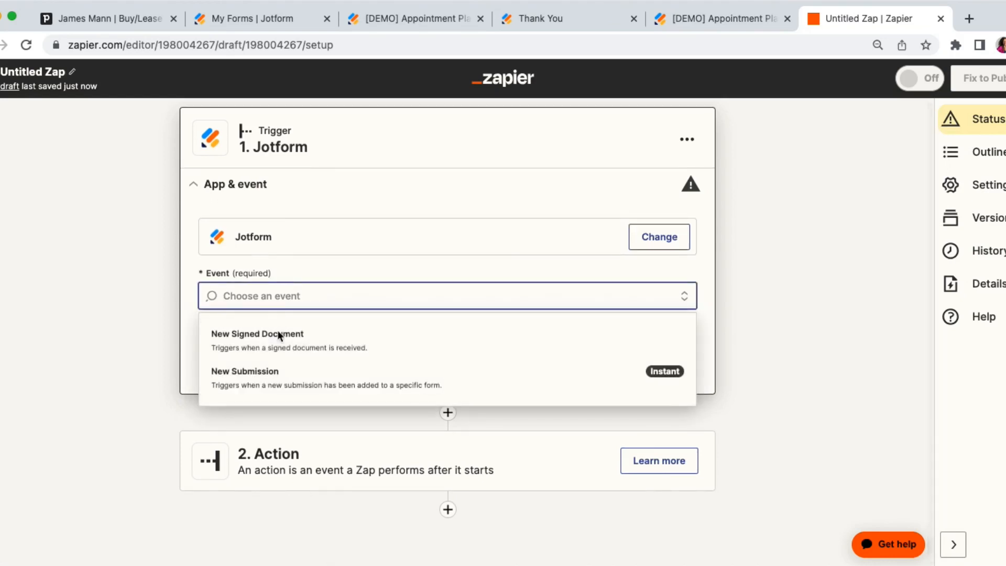
pyautogui.click(281, 383)
pyautogui.click(292, 352)
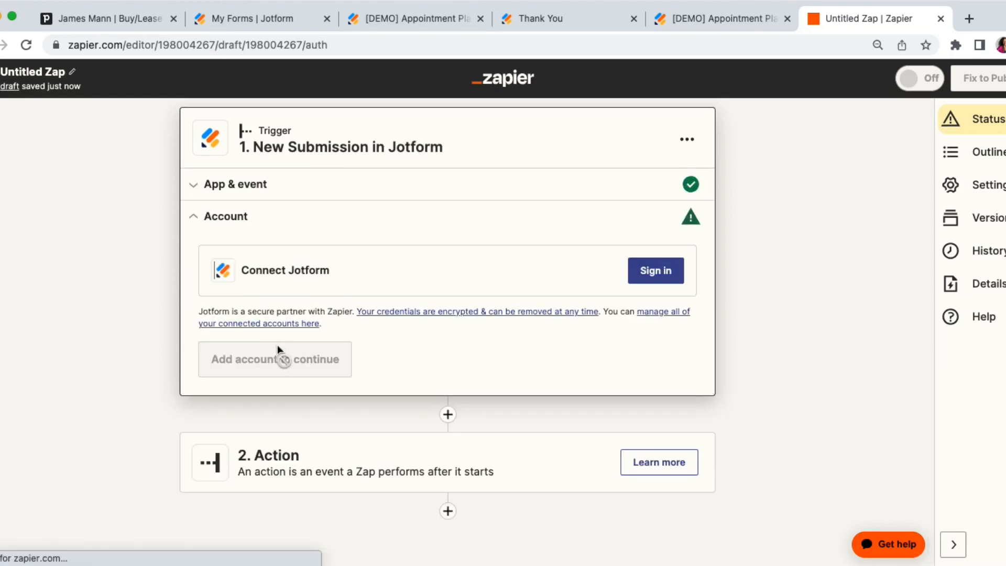
pyautogui.click(657, 270)
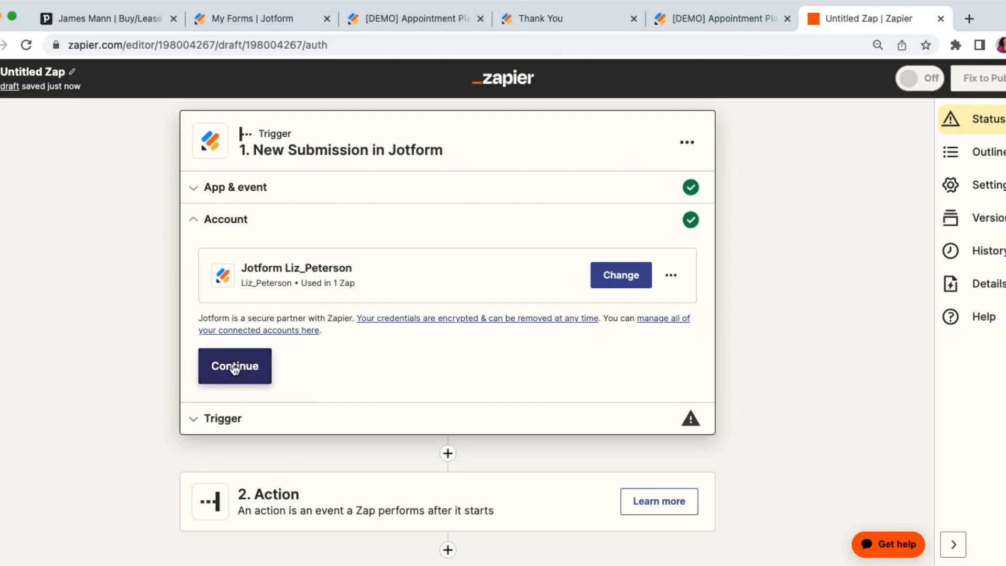
pyautogui.click(235, 369)
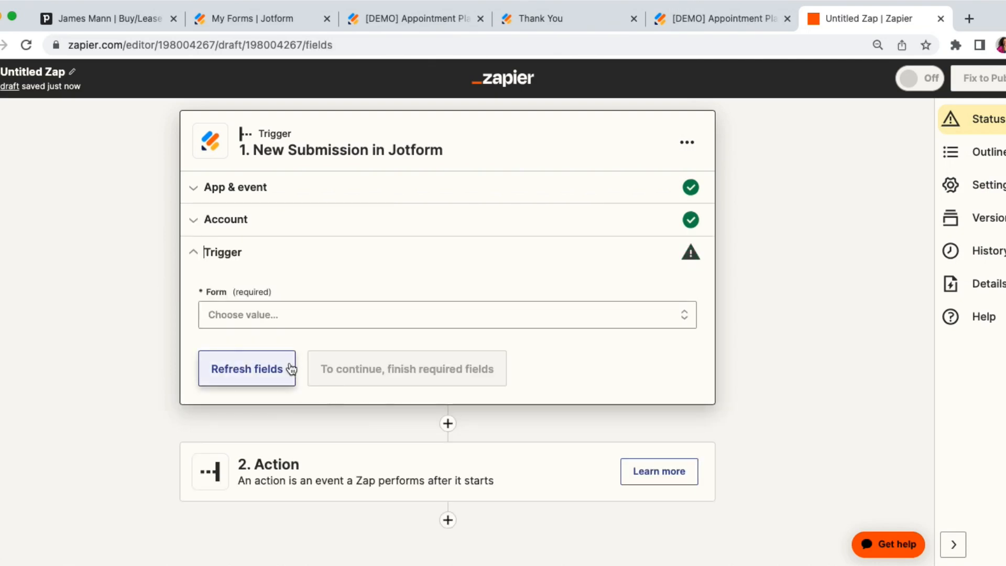
# Choose the [DEMO] Appointment Planner form for the trigger and test it.
pyautogui.click(241, 325)
pyautogui.click(264, 456)
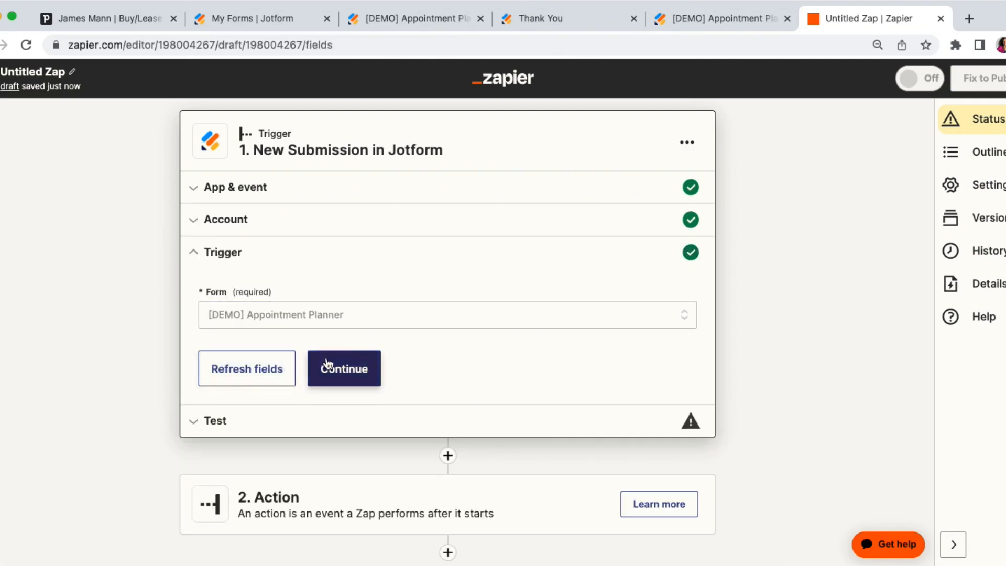
pyautogui.click(330, 367)
pyautogui.click(447, 413)
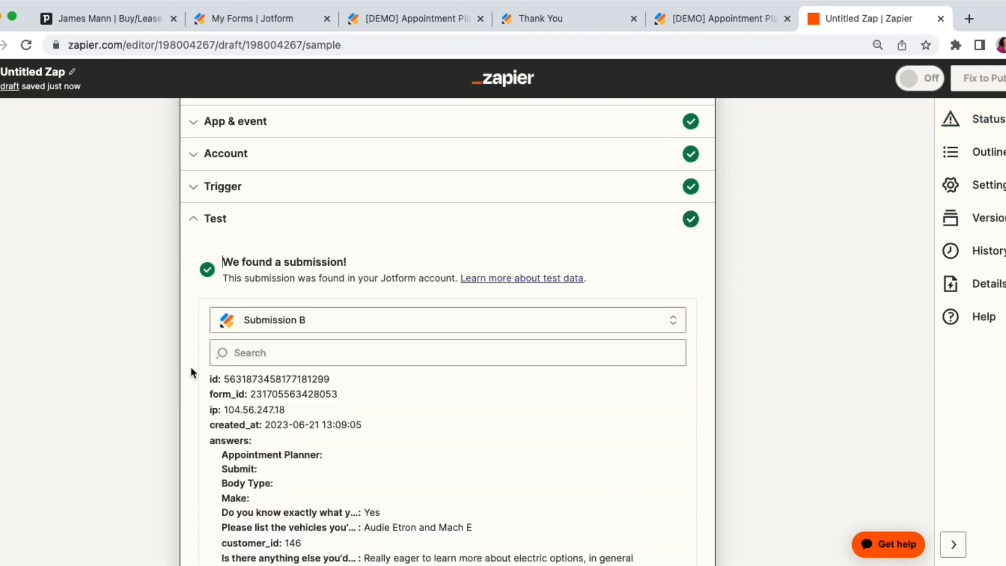
# Use Submission A as the trigger's test record, check its answers and continue to the action step.
pyautogui.scroll(-2, 194, 362)
pyautogui.click(314, 247)
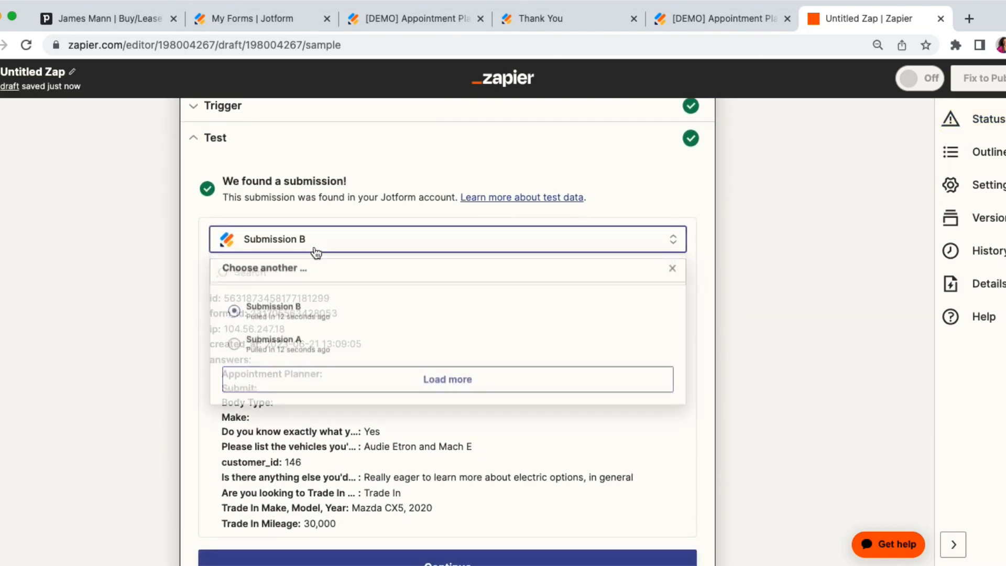
pyautogui.click(302, 343)
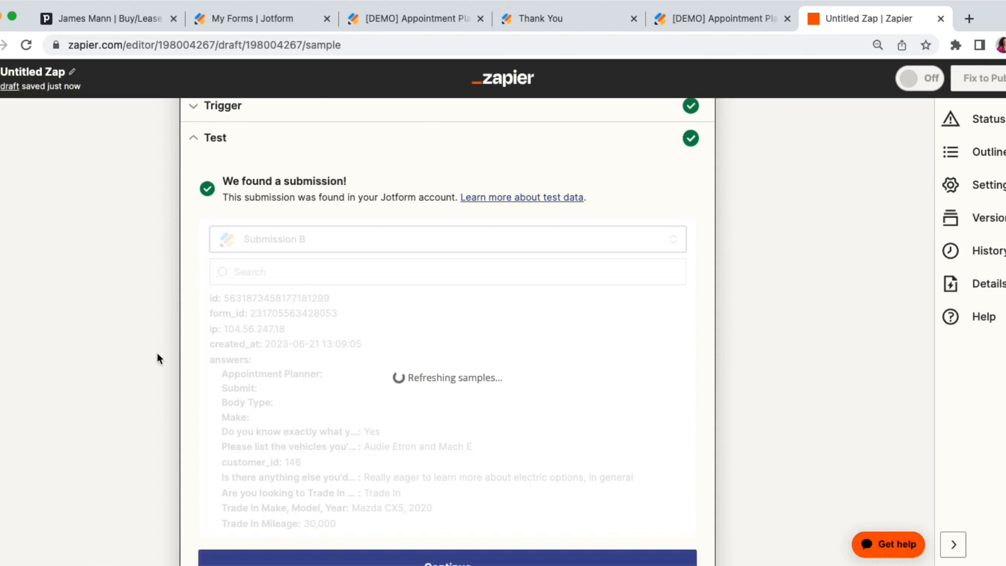
pyautogui.scroll(-1, 156, 352)
pyautogui.scroll(-3, 156, 353)
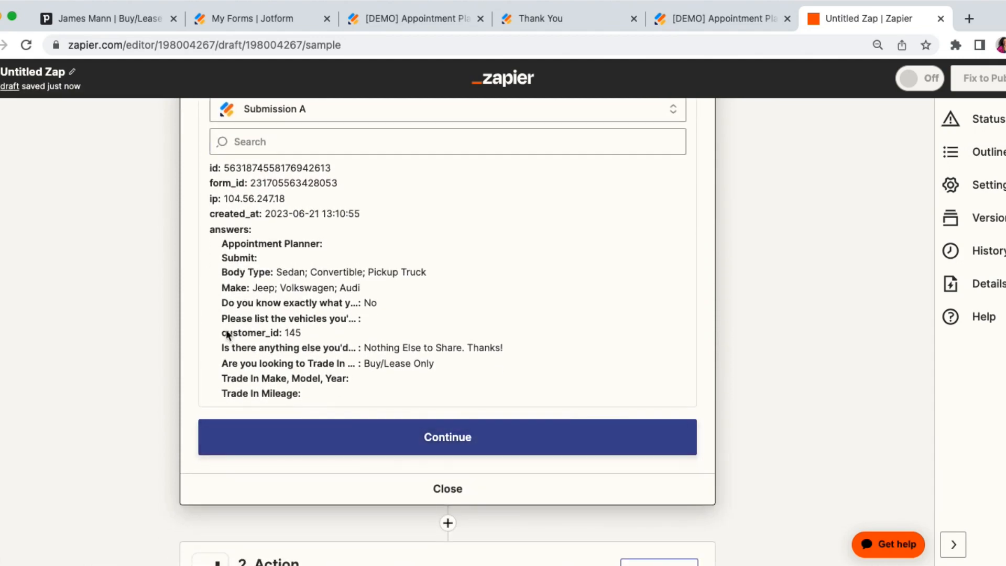
pyautogui.click(306, 445)
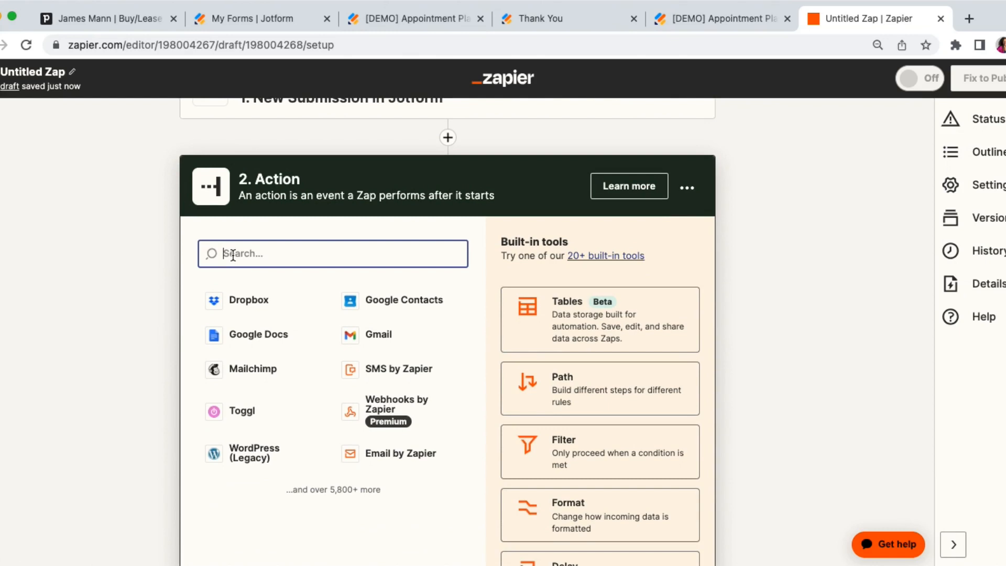
# Set the Zap's action to Pipedrive with the Update Deal event and continue to the account selection.
pyautogui.write('pip')
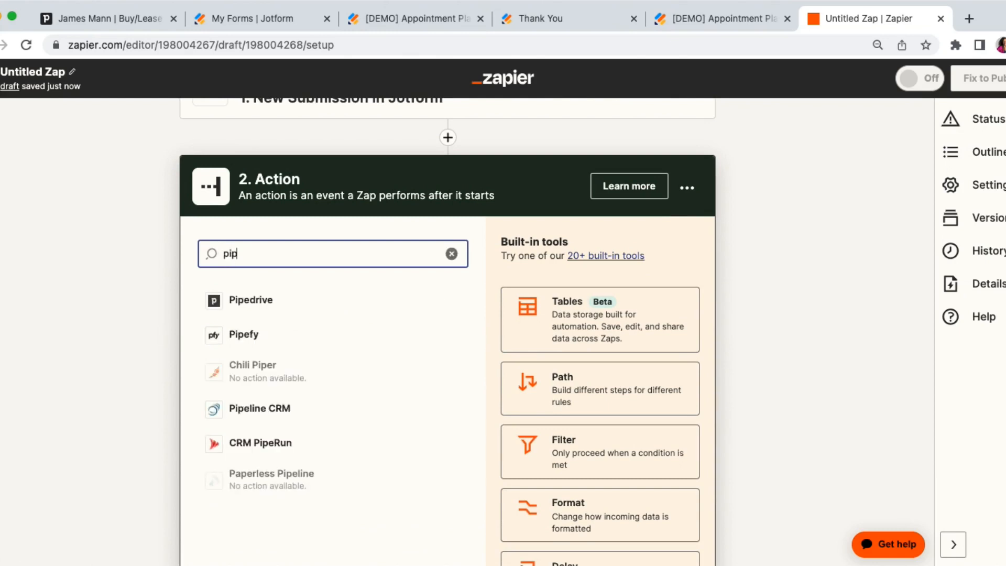
pyautogui.click(261, 291)
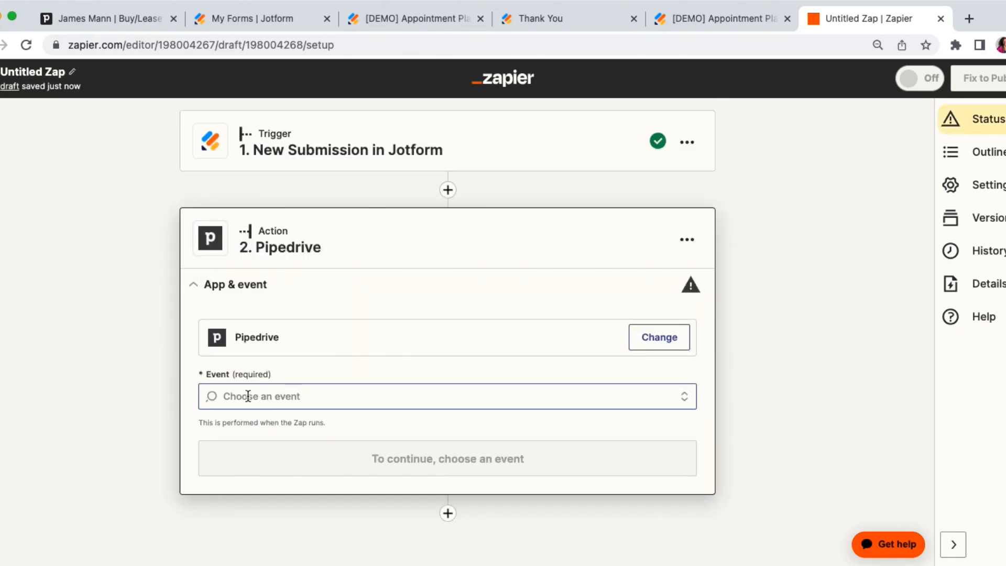
pyautogui.click(248, 396)
pyautogui.write('update')
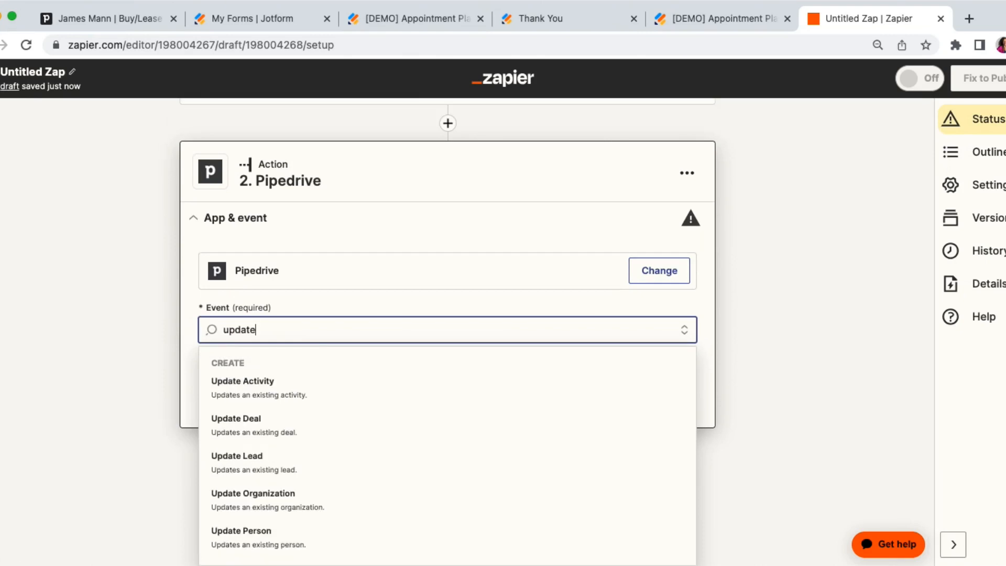
pyautogui.click(275, 422)
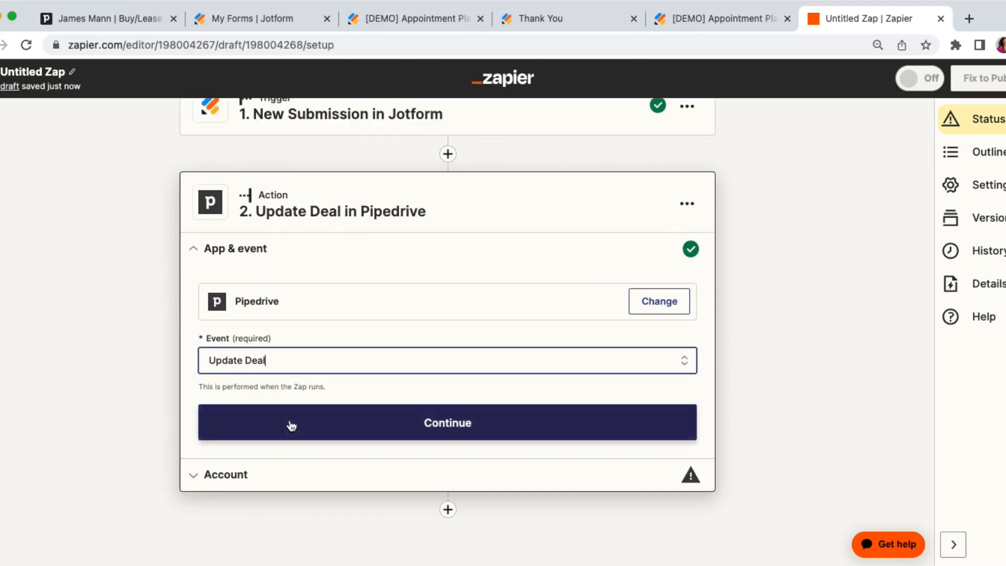
pyautogui.click(292, 426)
# Connect the action to the Demo Pipedrive Account and continue to the deal fields.
pyautogui.click(677, 377)
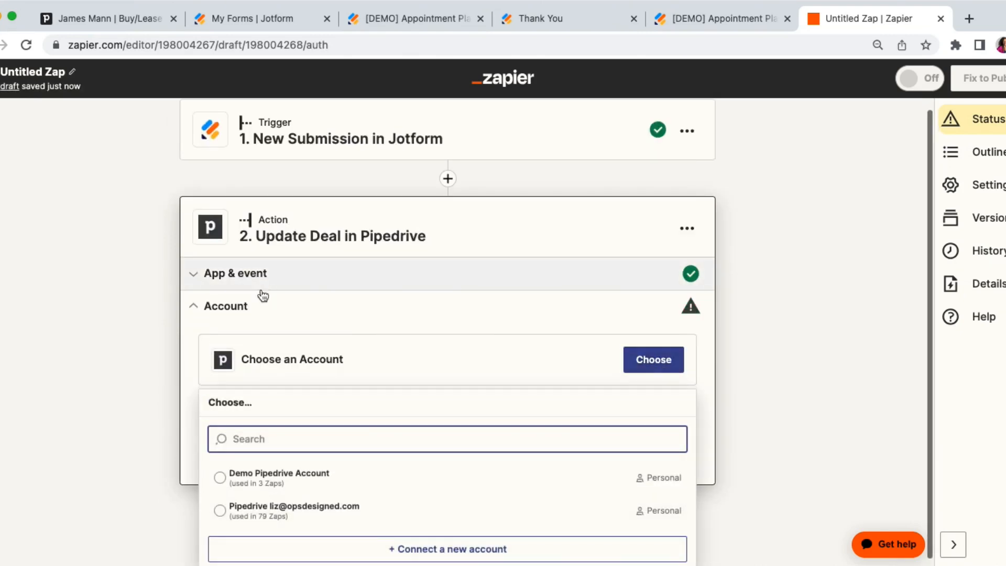
pyautogui.click(255, 487)
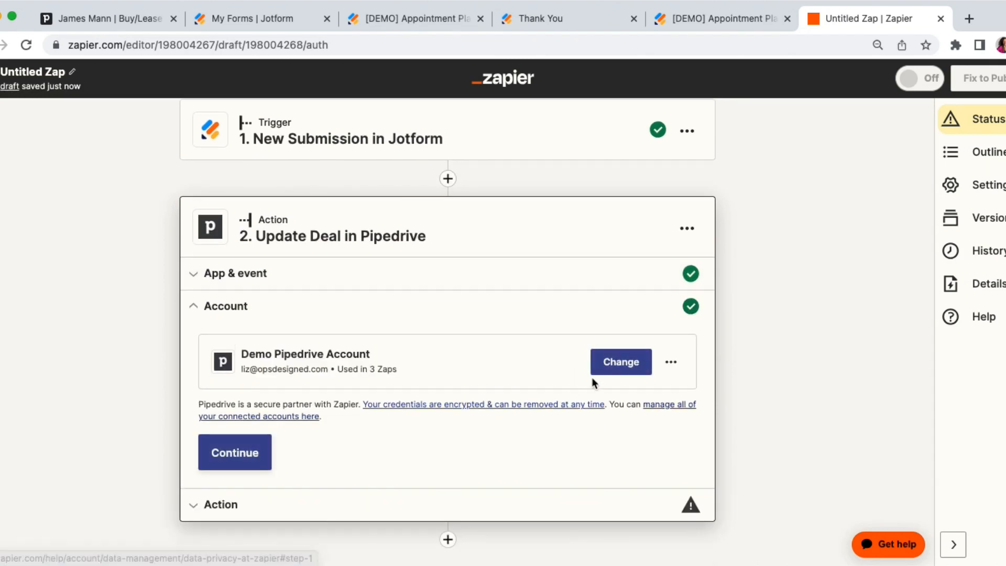
pyautogui.click(233, 464)
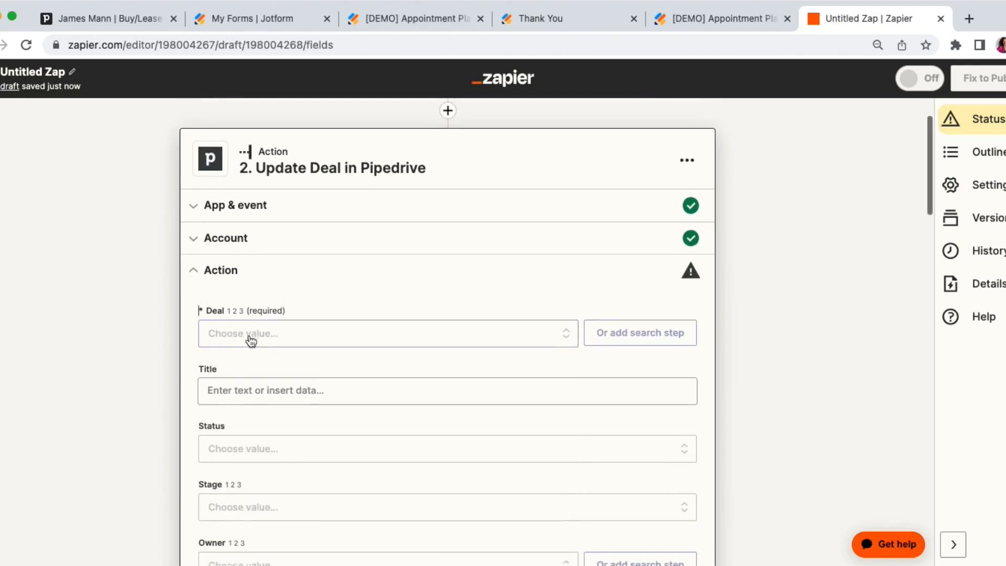
# Map the action's required Deal field to the custom value Answers Customer Id from the Jotform submission.
pyautogui.click(258, 319)
pyautogui.click(273, 347)
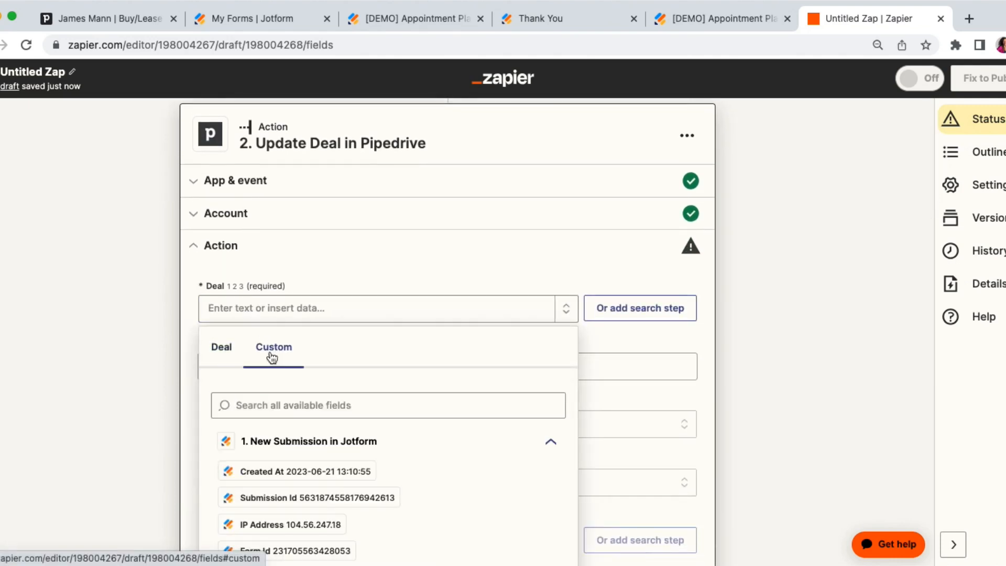
pyautogui.click(262, 406)
pyautogui.write('custom')
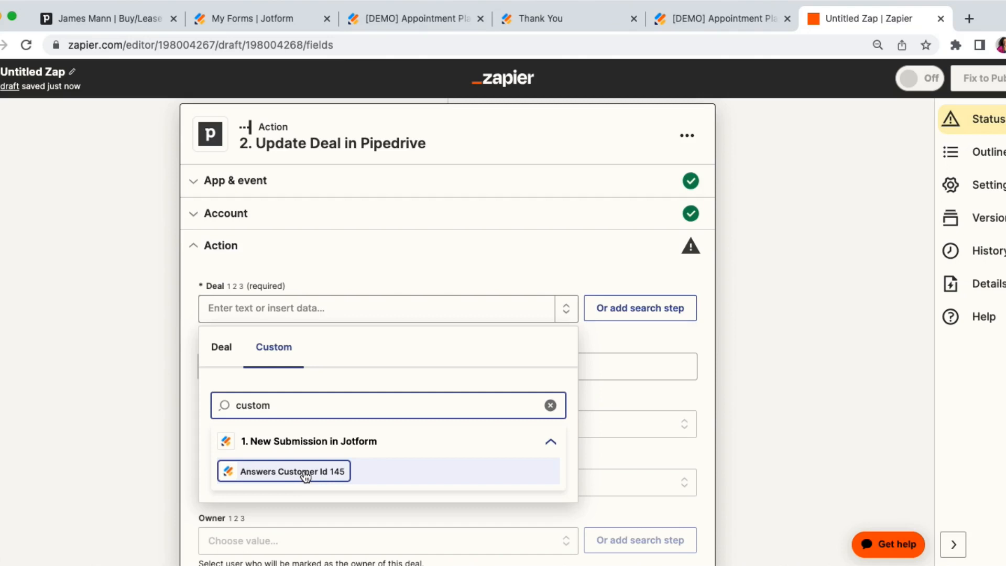
pyautogui.click(288, 468)
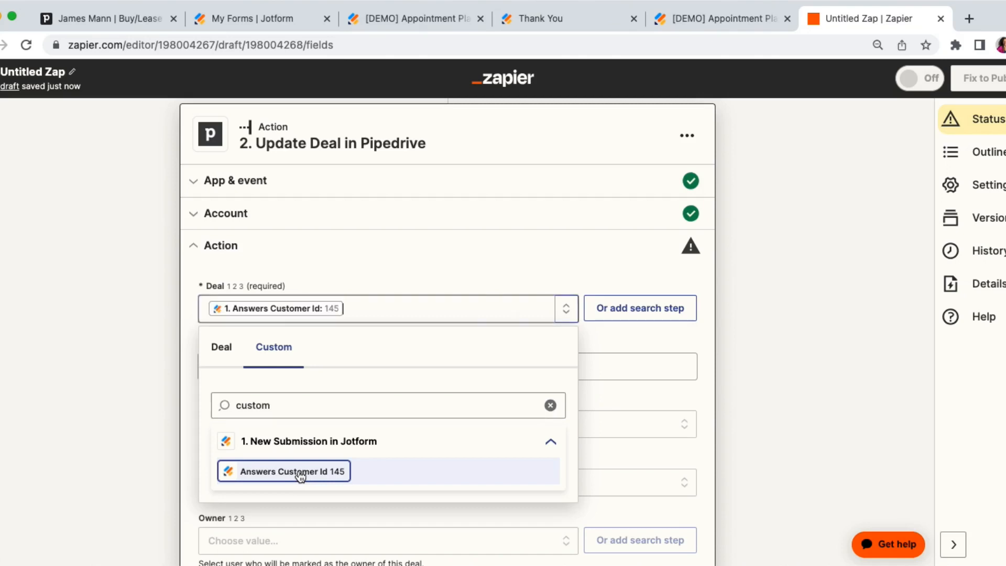
# Review the customer_id and trade-in columns of the Jotform submissions table, and return to the Zap in Zapier.
pyautogui.click(128, 308)
pyautogui.scroll(-3, 127, 308)
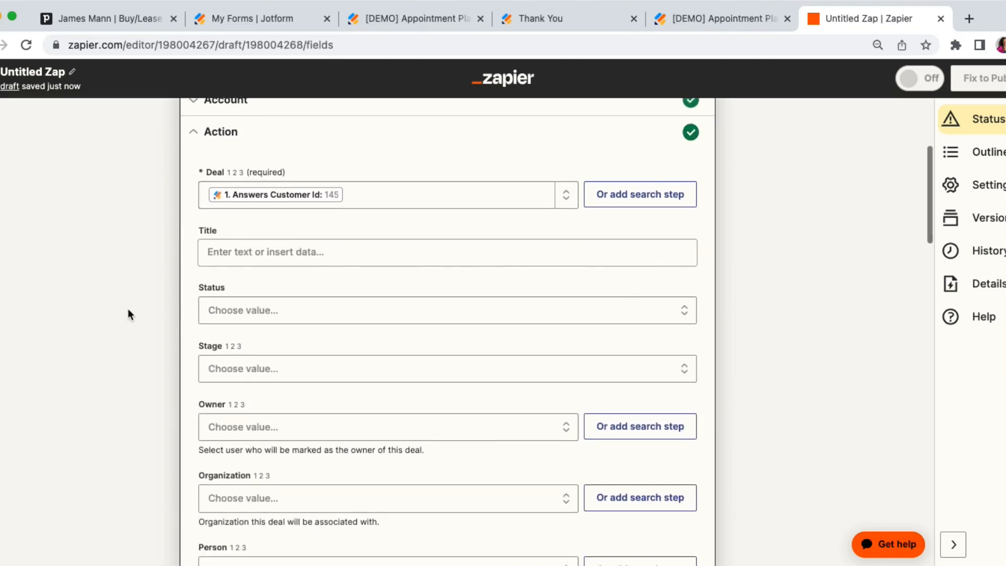
pyautogui.click(435, 24)
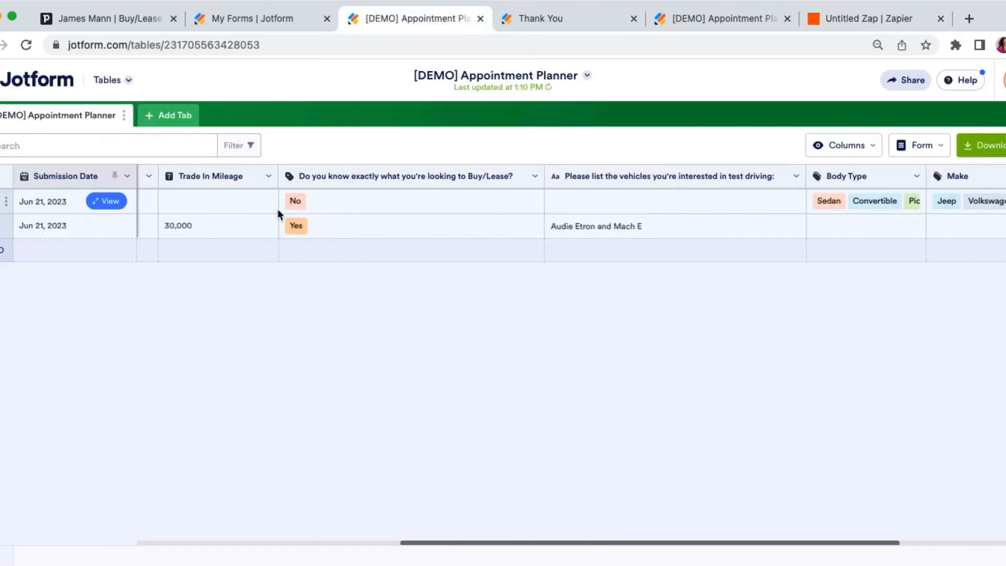
pyautogui.hscroll(-10, 278, 208)
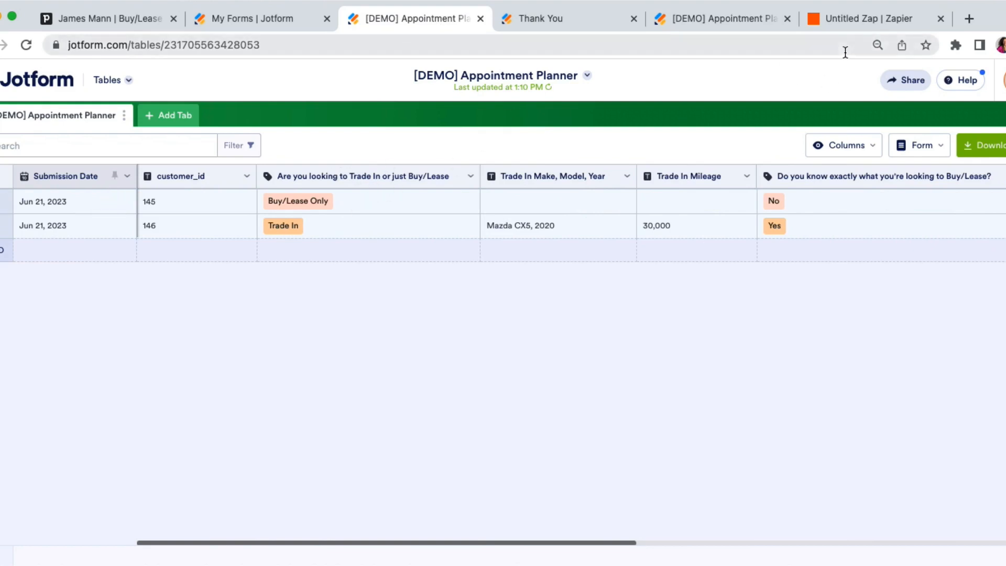
pyautogui.click(869, 23)
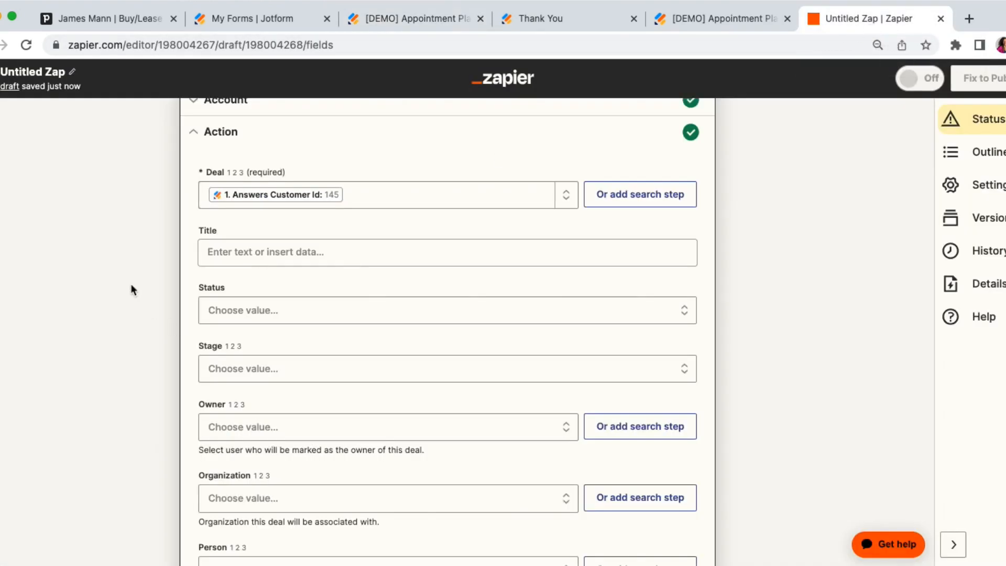
# Find the trade fields in the action and map Trade In or Buy/Lease? to Answers Are You Looking To Trade In Or Just Buy Lease.
pyautogui.press('super+f')
pyautogui.write('trade')
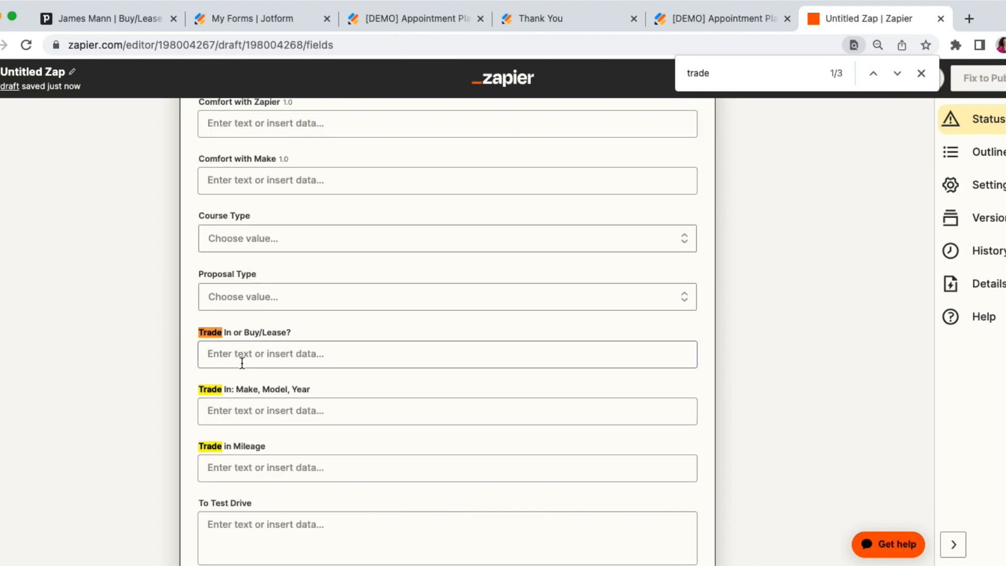
pyautogui.click(242, 363)
pyautogui.click(259, 416)
pyautogui.write('trad')
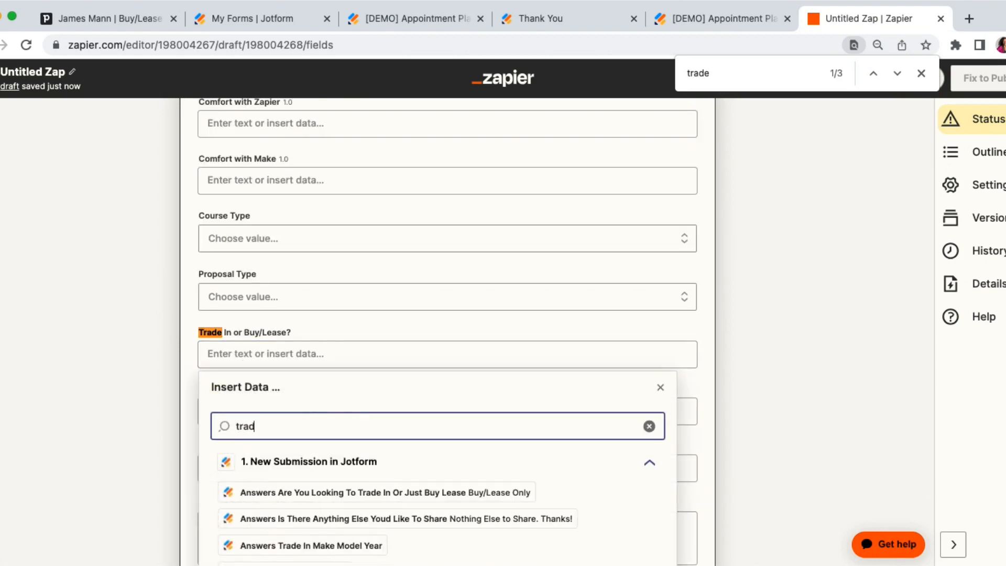
pyautogui.write('e')
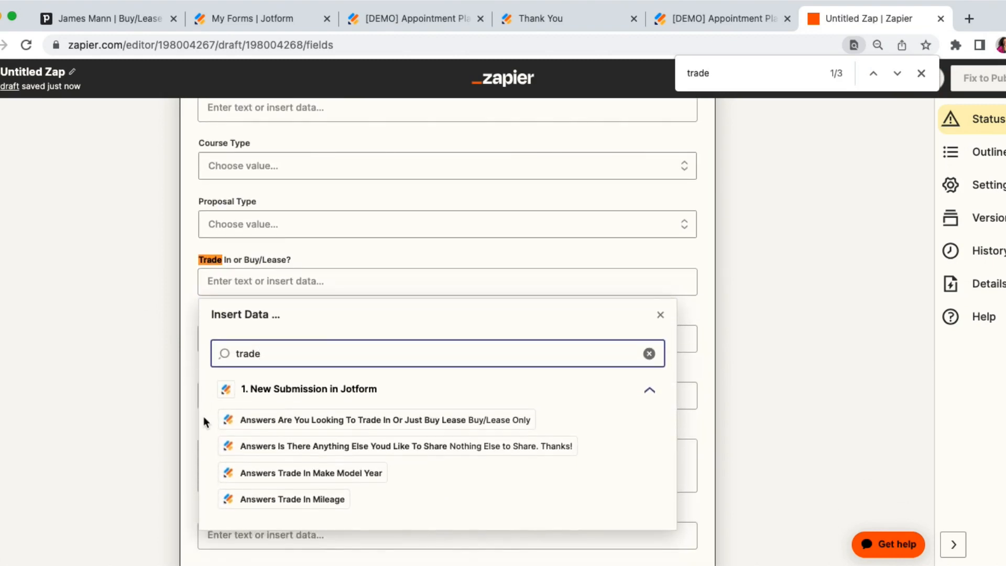
pyautogui.click(320, 420)
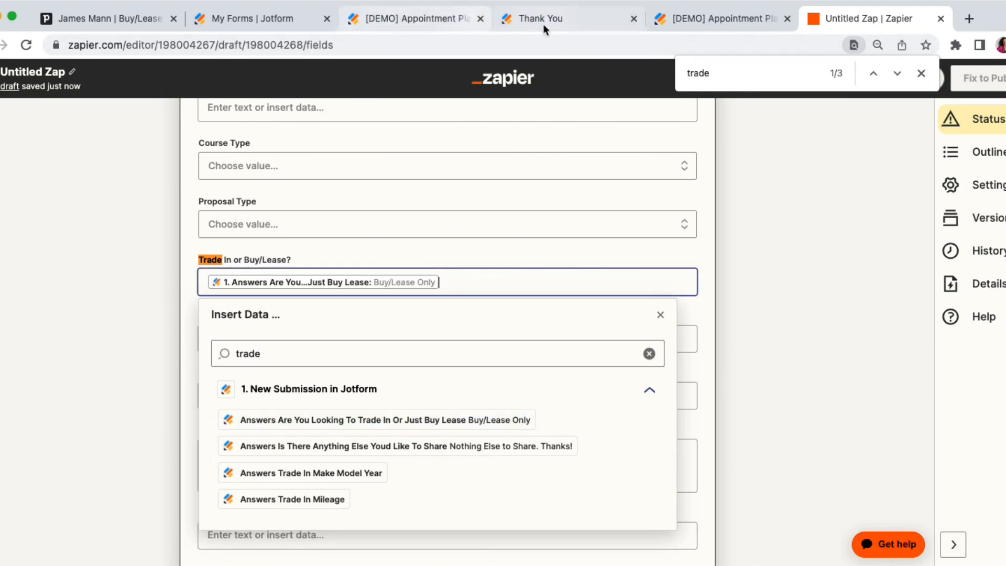
# Check which vehicle, Body Type and Make questions were answered in the Jotform submissions table, and return to the Zap in Zapier.
pyautogui.click(430, 20)
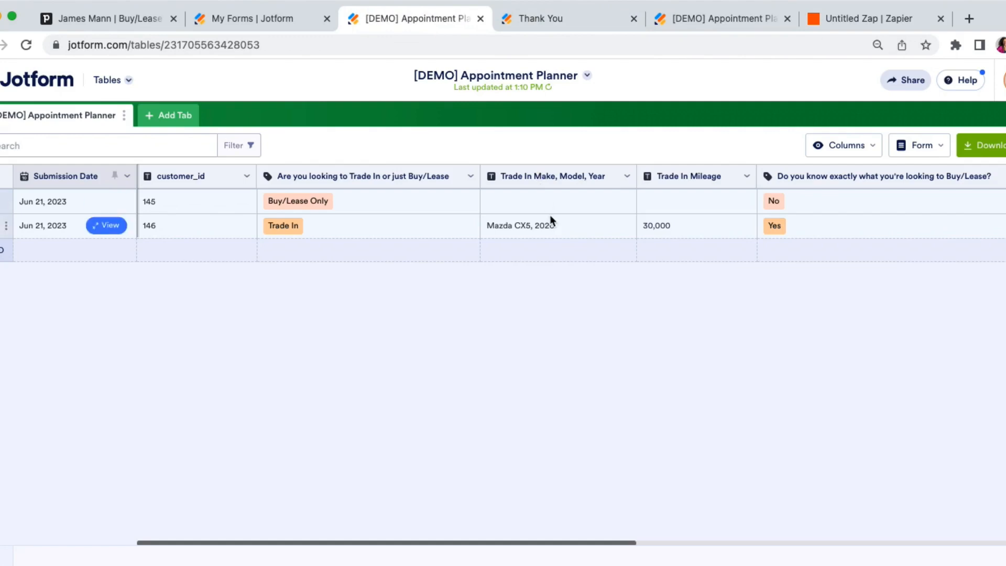
pyautogui.hscroll(5, 549, 215)
pyautogui.hscroll(15, 550, 219)
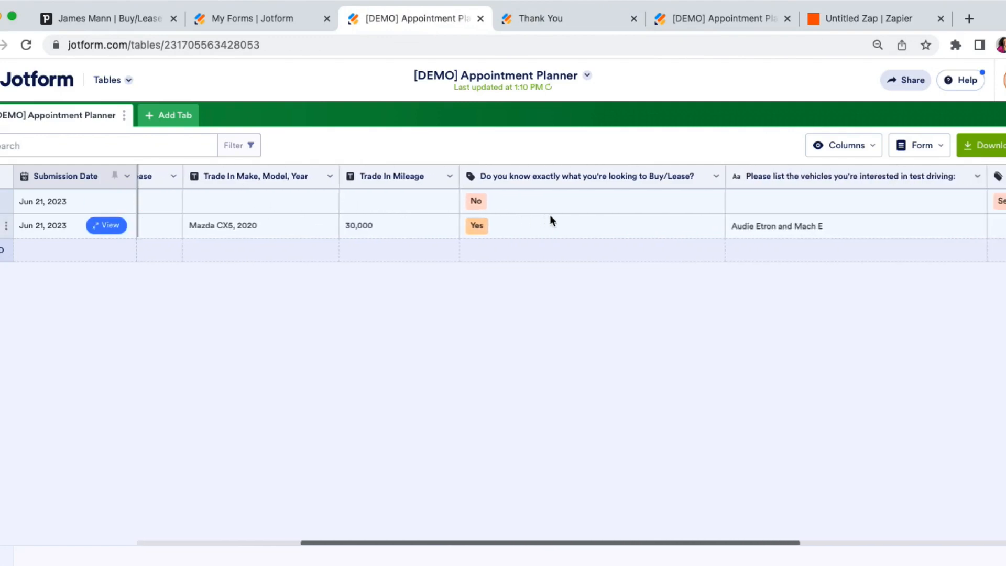
pyautogui.hscroll(3, 550, 214)
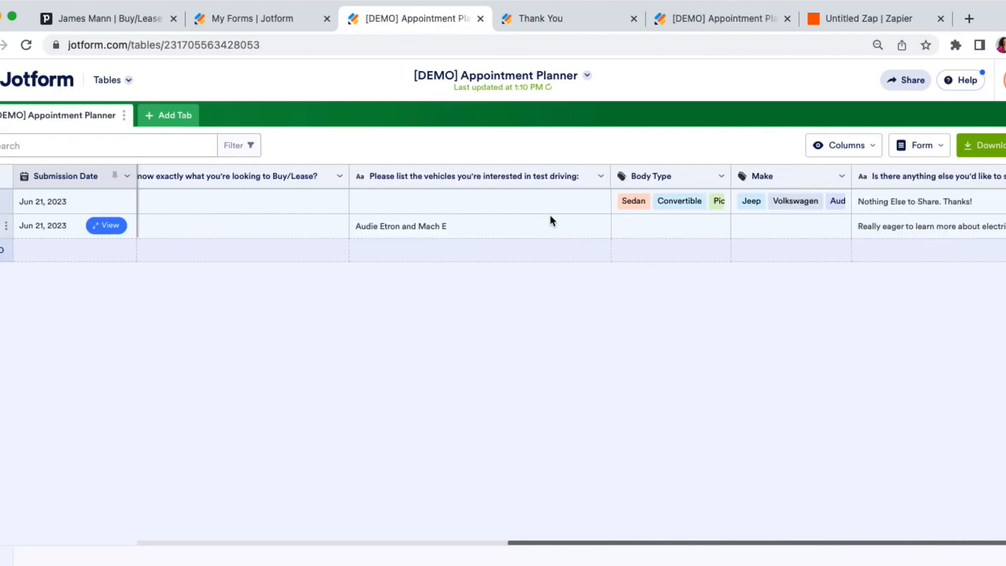
pyautogui.press('super+f')
pyautogui.click(835, 18)
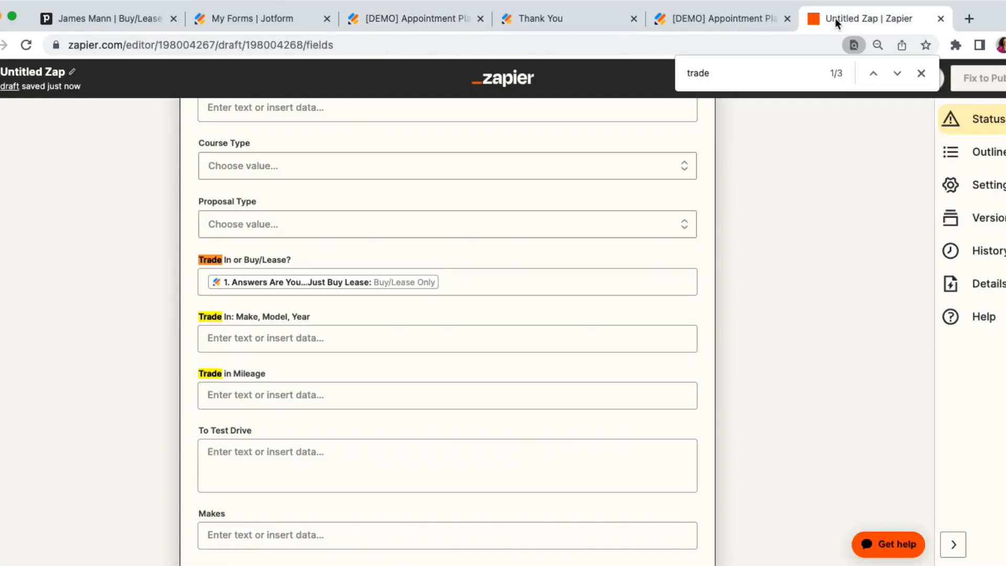
# Map the deal's Makes field to the Answers Make value from the Jotform submission.
pyautogui.scroll(-5, 162, 322)
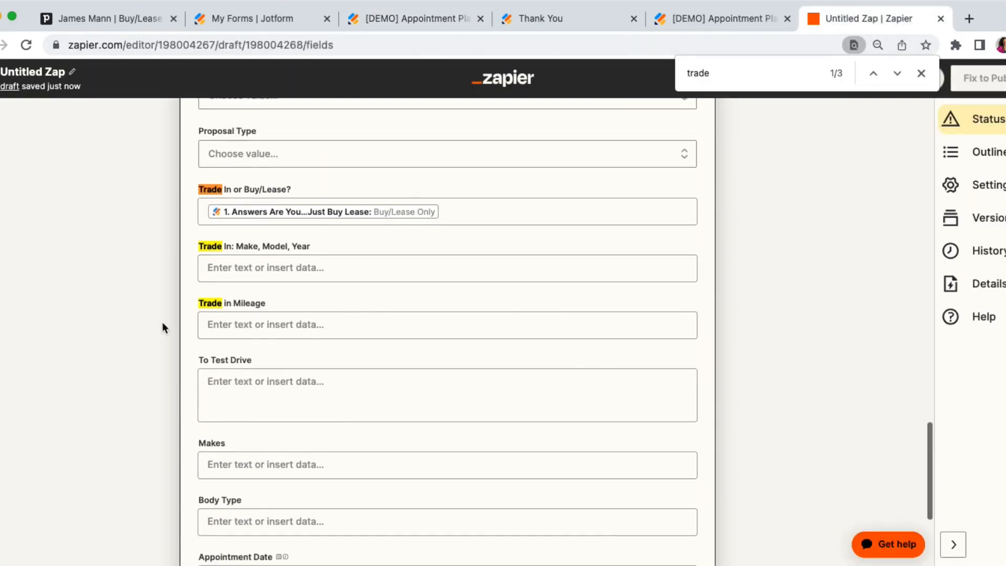
pyautogui.click(247, 388)
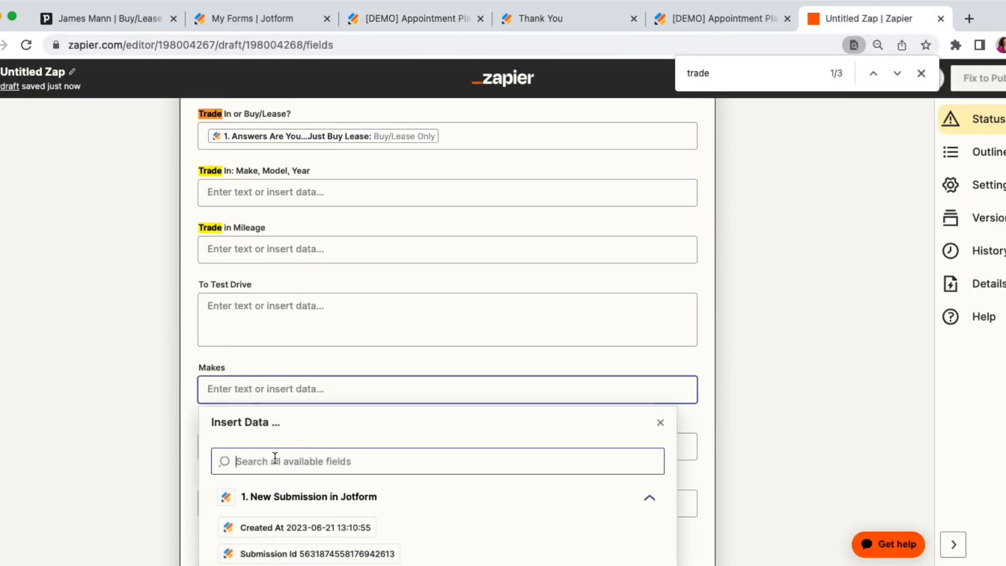
pyautogui.click(274, 460)
pyautogui.write('make')
pyautogui.scroll(-3, 119, 378)
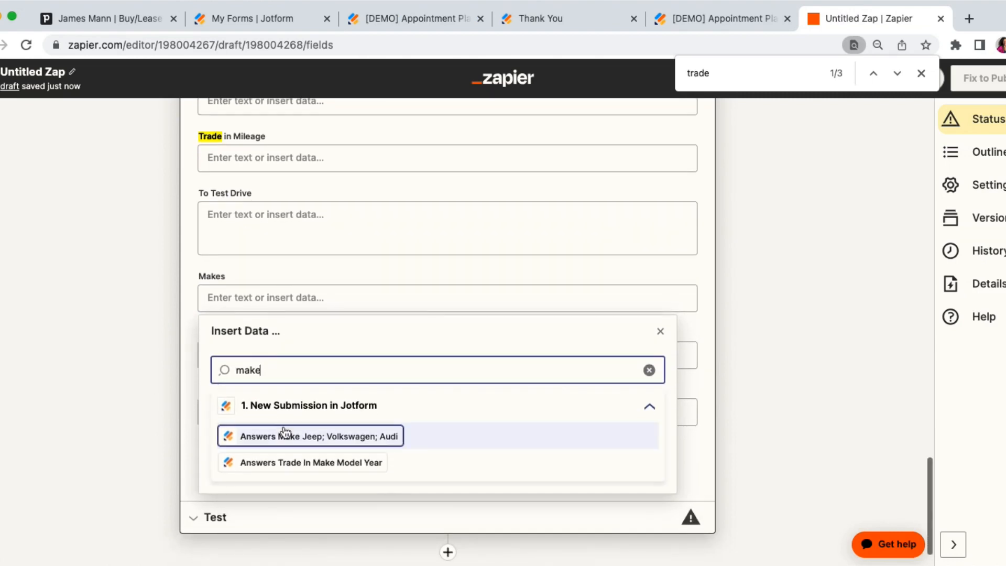
pyautogui.click(288, 436)
pyautogui.click(160, 332)
# Map the deal's Body Type field to the Answers Body Type value from the Jotform submission.
pyautogui.click(225, 352)
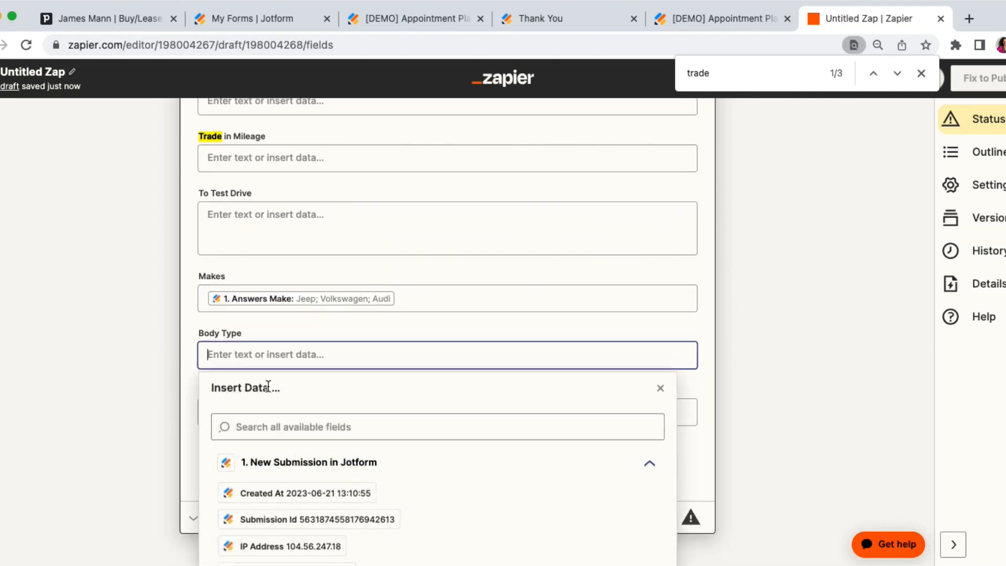
pyautogui.click(283, 427)
pyautogui.write('body')
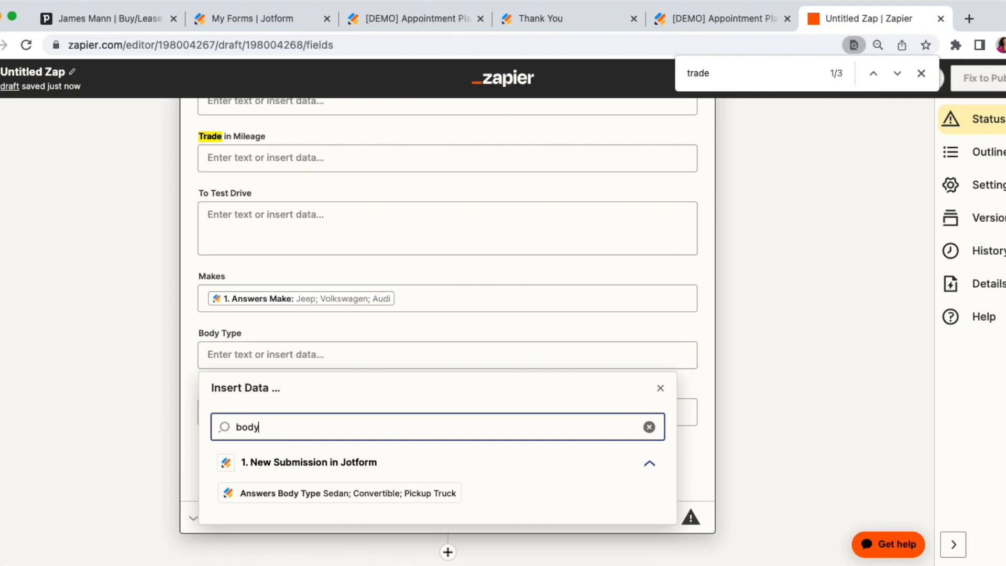
pyautogui.click(299, 493)
pyautogui.click(131, 335)
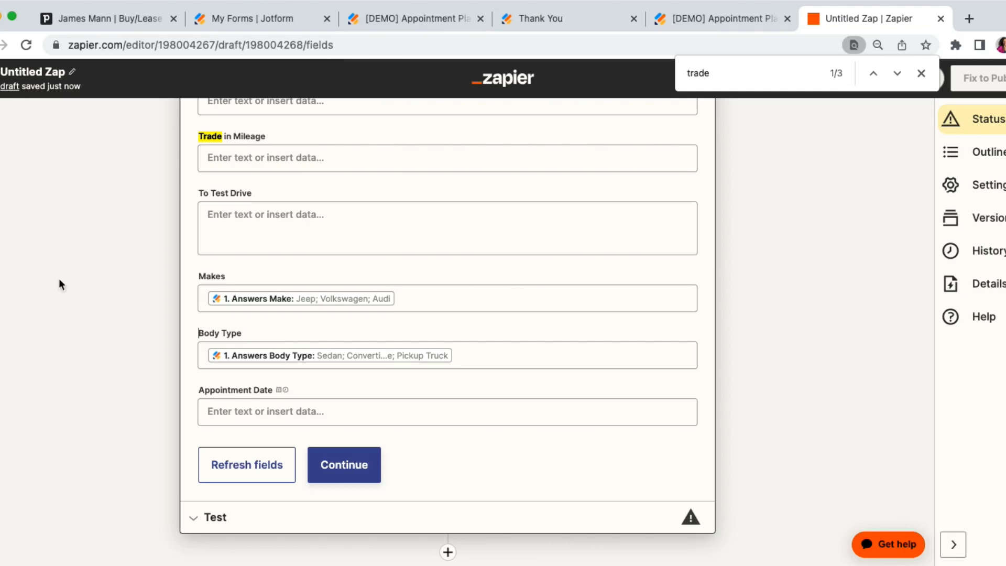
# Review the mapped deal fields, continue to the test section and test the Update Deal action.
pyautogui.scroll(20, 171, 280)
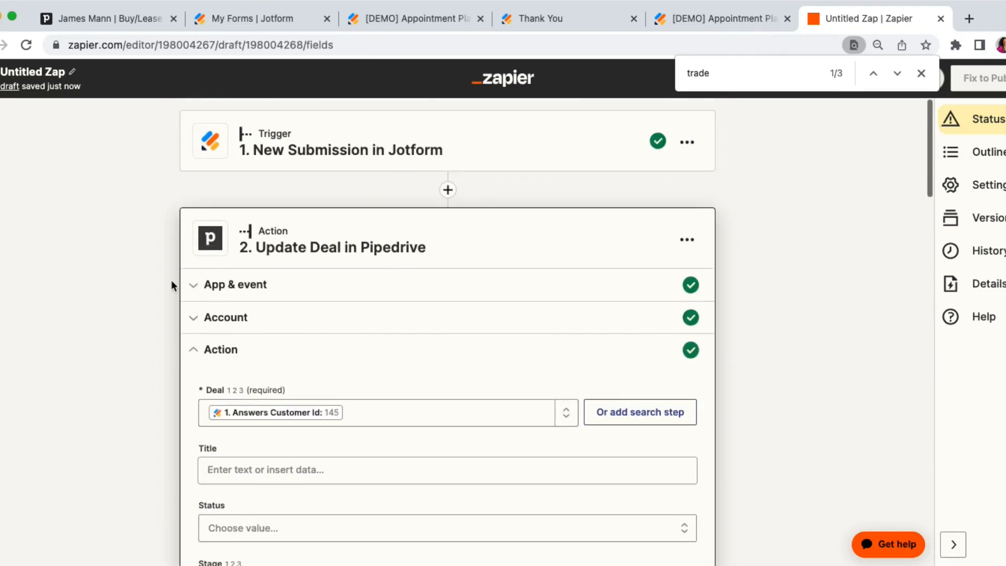
pyautogui.scroll(-20, 78, 395)
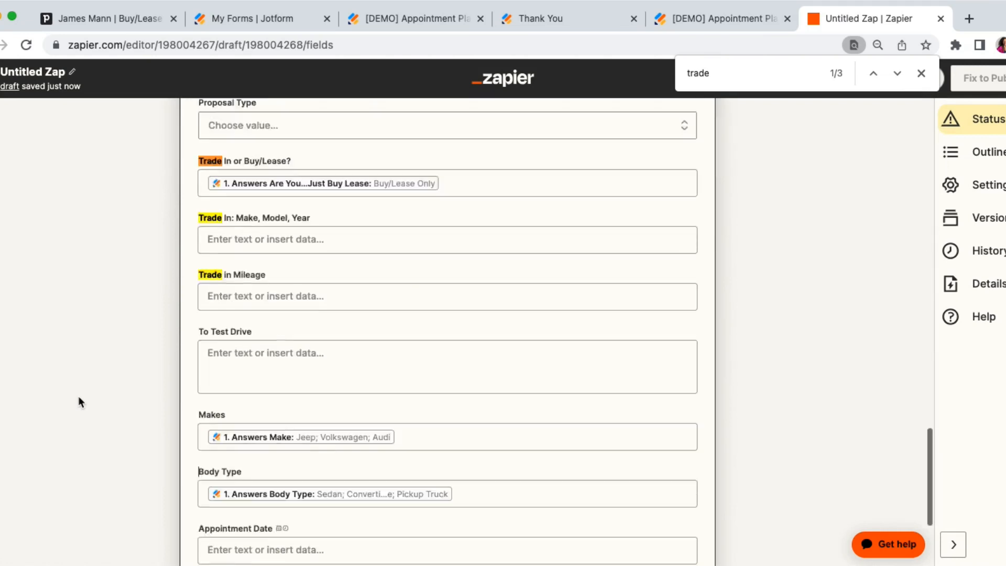
pyautogui.click(325, 422)
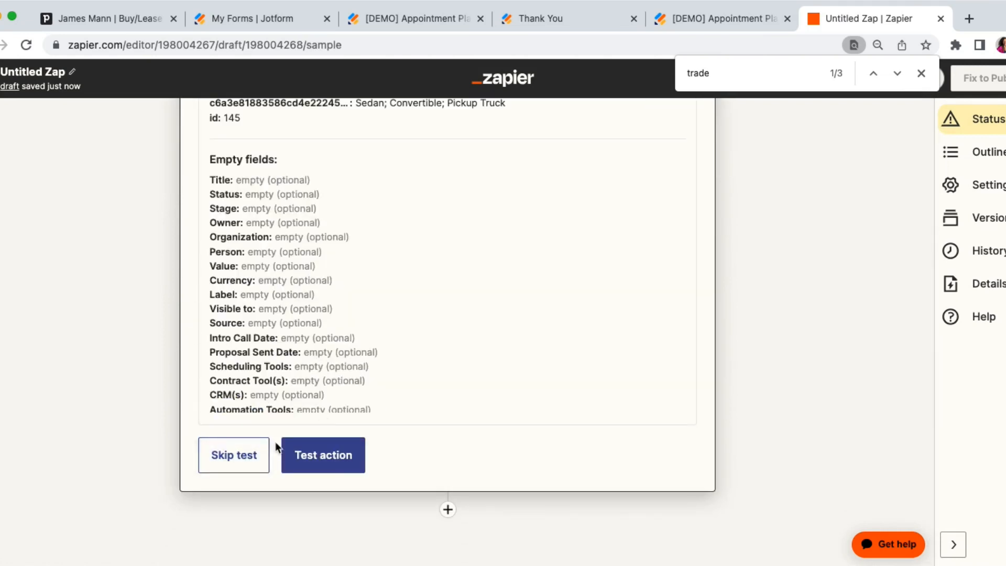
pyautogui.click(323, 455)
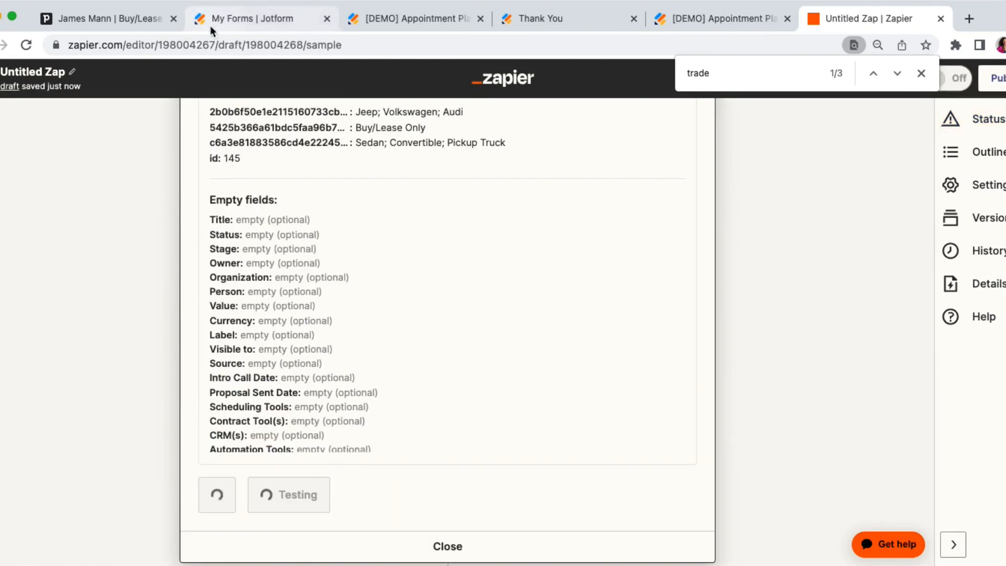
# Check the deal's Details fields and the name of its next pipeline stage in Pipedrive, along with the test result in Zapier.
pyautogui.click(108, 20)
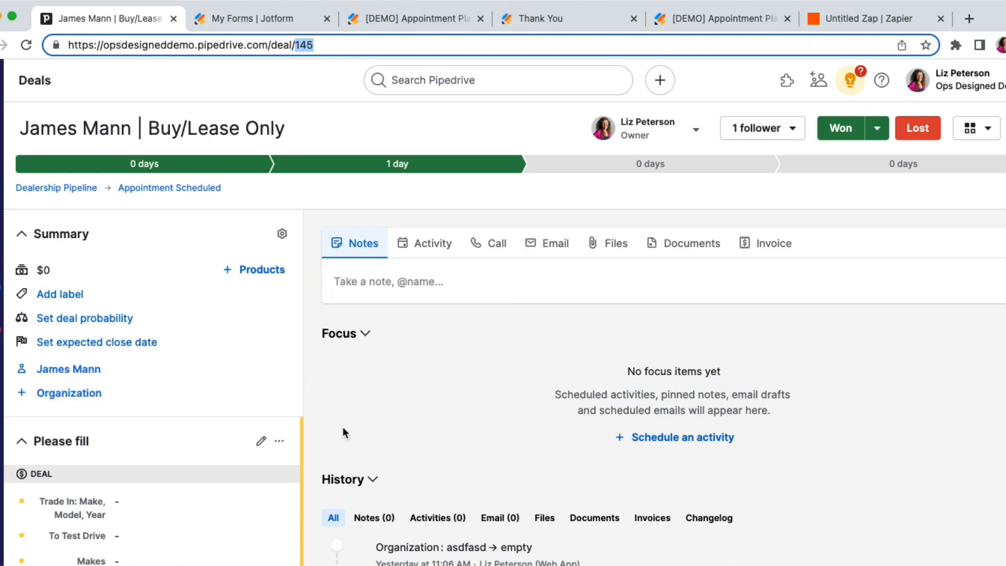
pyautogui.scroll(-5, 194, 432)
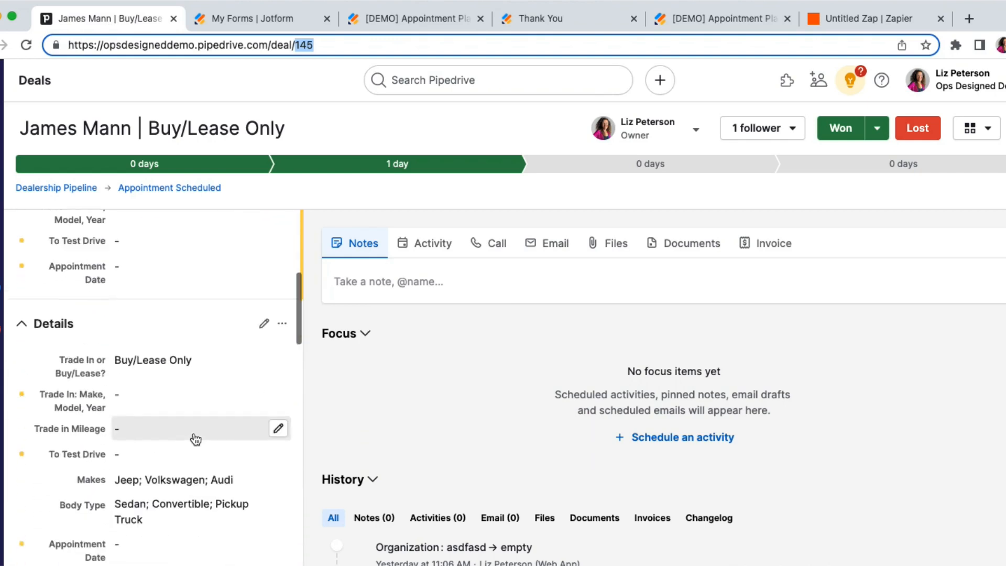
pyautogui.scroll(-1, 196, 439)
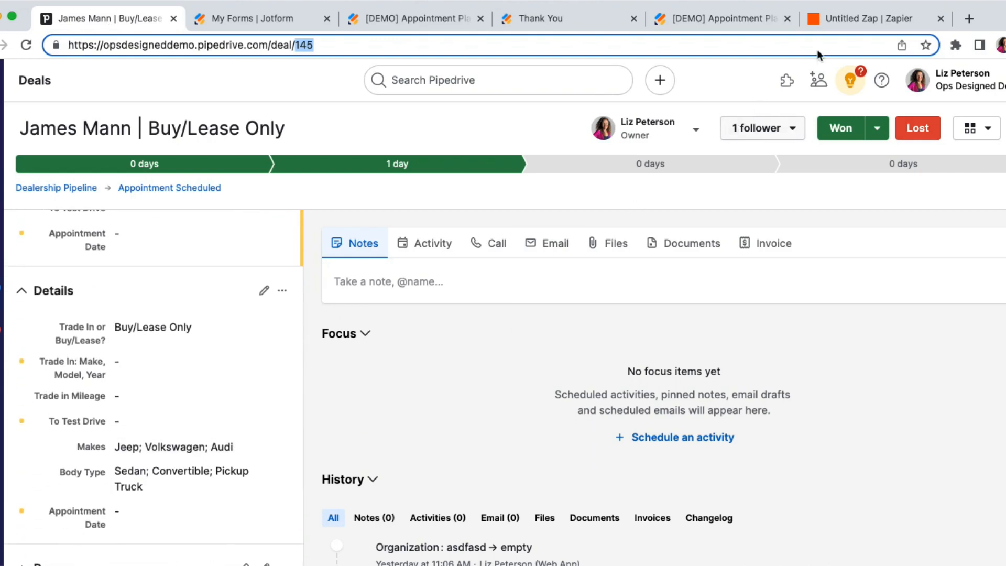
pyautogui.click(848, 23)
pyautogui.scroll(6, 229, 394)
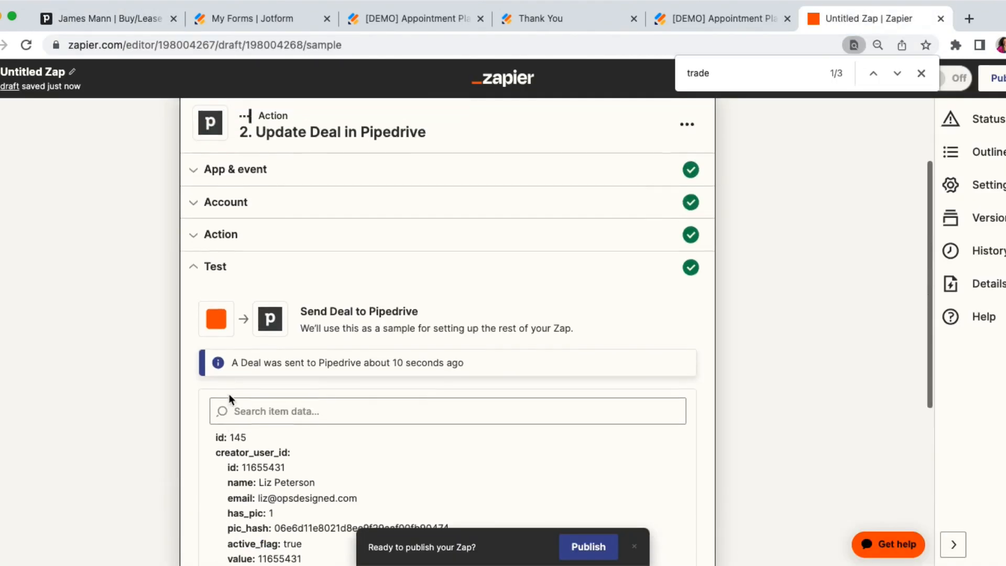
pyautogui.click(152, 24)
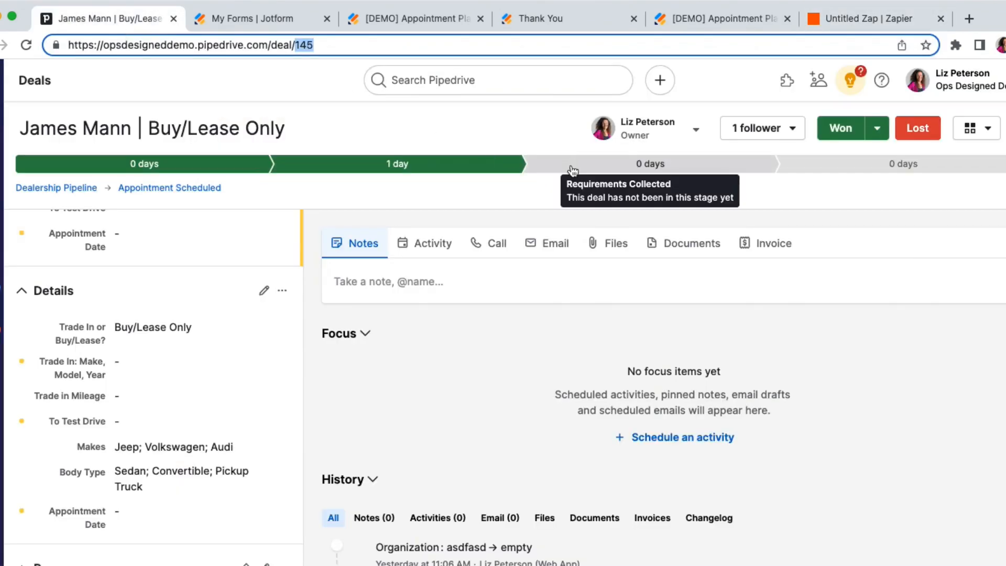
pyautogui.click(835, 23)
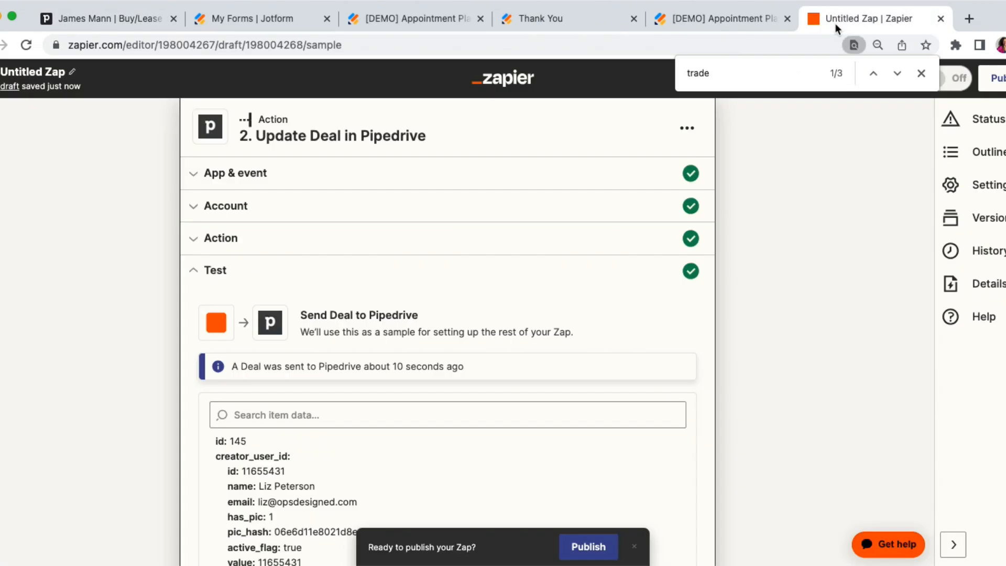
# Reopen the action's deal fields and set Stage to Requirements Collected (Dealership Pipeline).
pyautogui.click(242, 238)
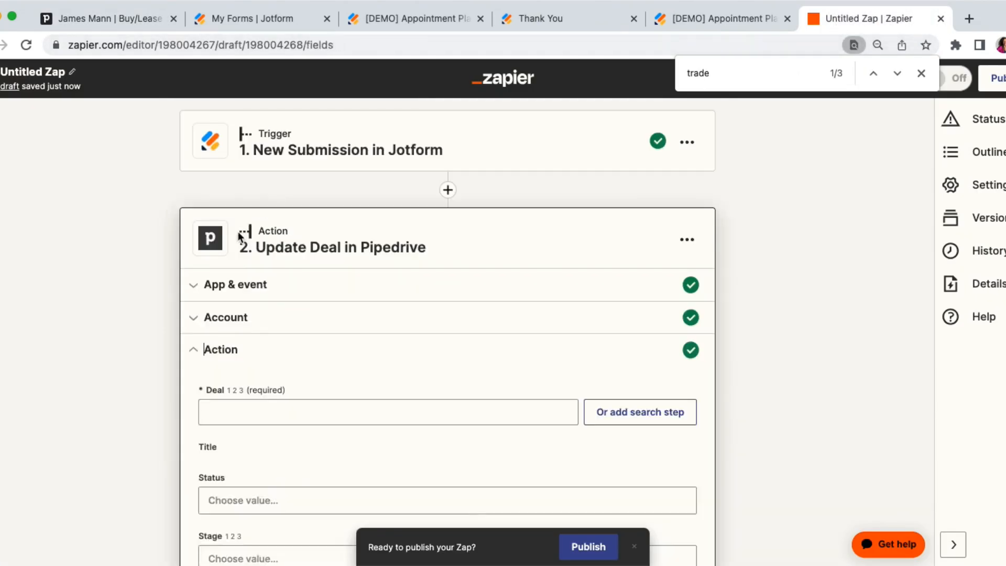
pyautogui.press('super+f')
pyautogui.write('stage')
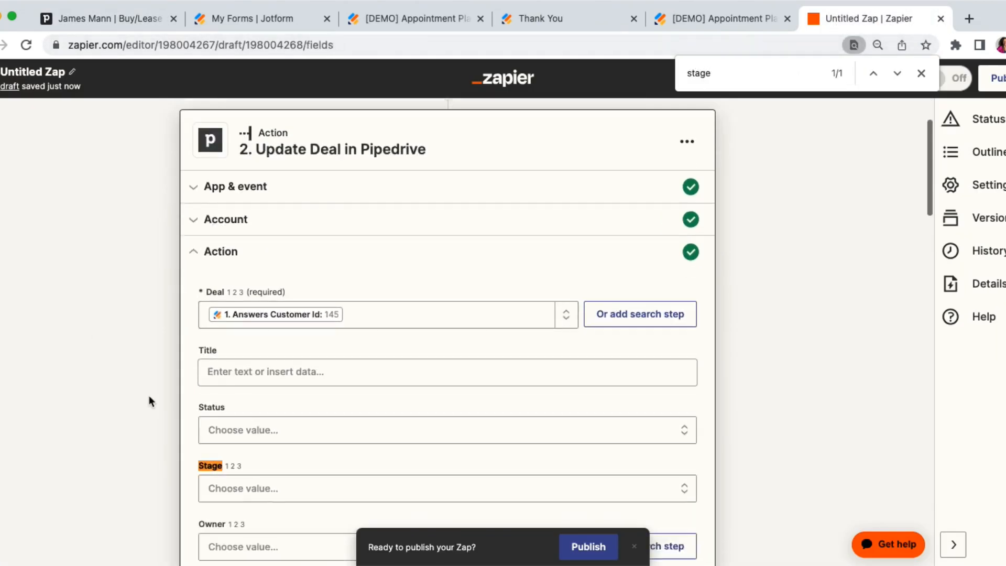
pyautogui.click(260, 457)
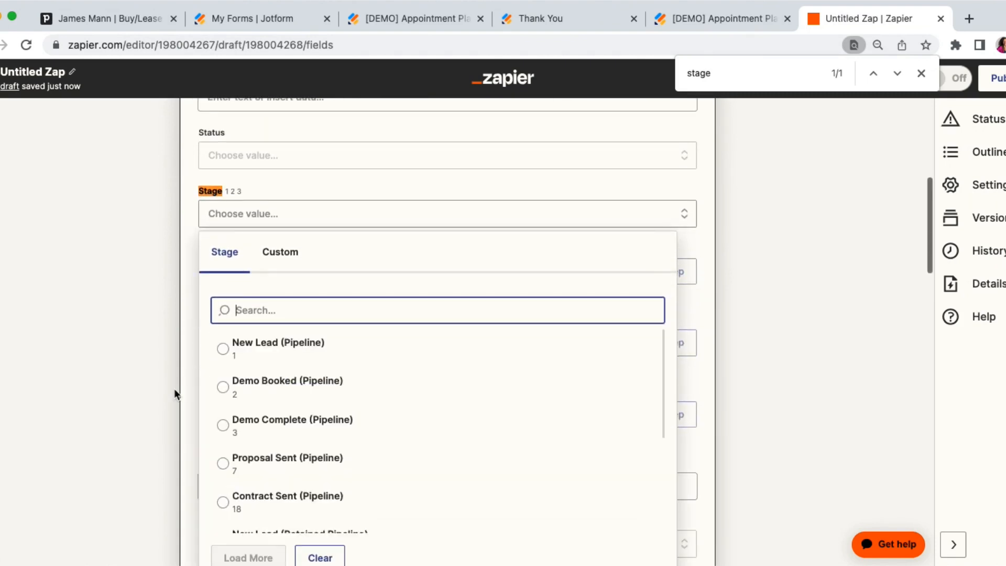
pyautogui.scroll(-3, 326, 342)
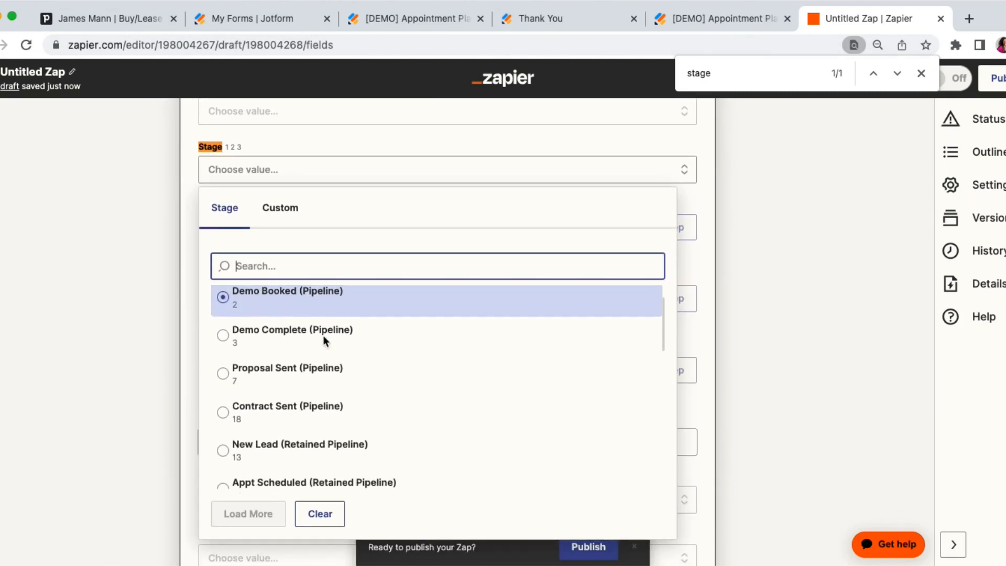
pyautogui.write('collect')
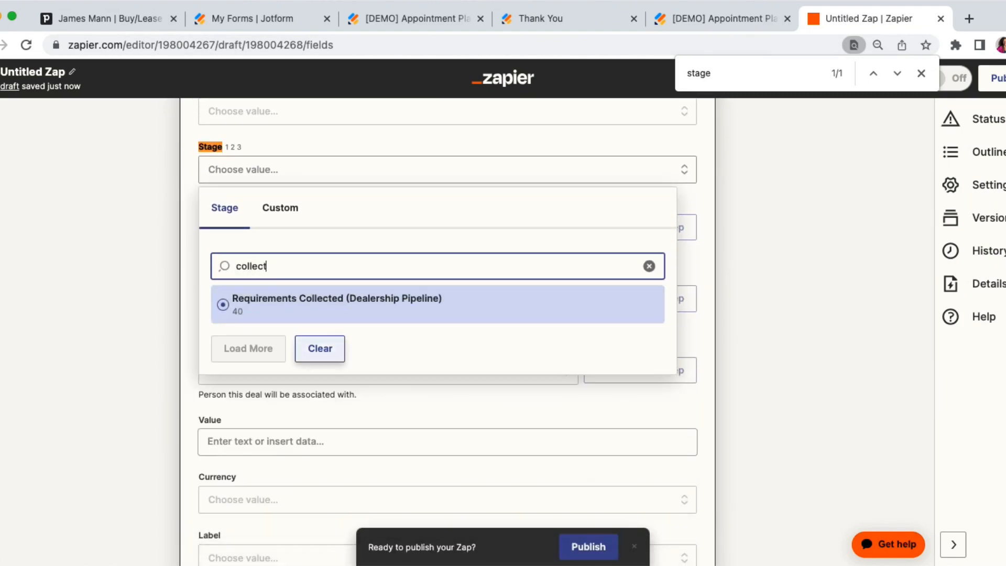
pyautogui.click(346, 306)
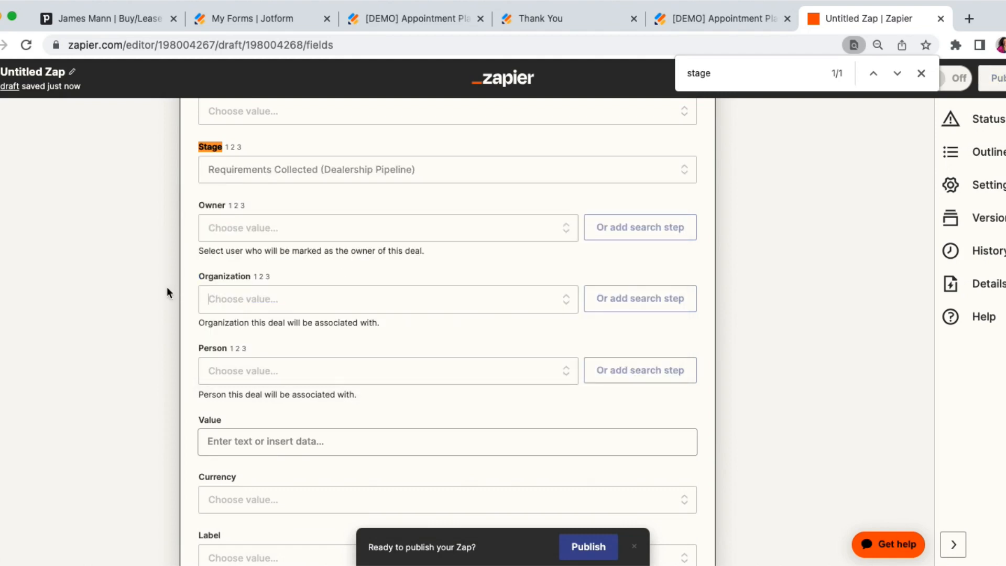
pyautogui.scroll(-10, 181, 326)
pyautogui.scroll(-10, 181, 326)
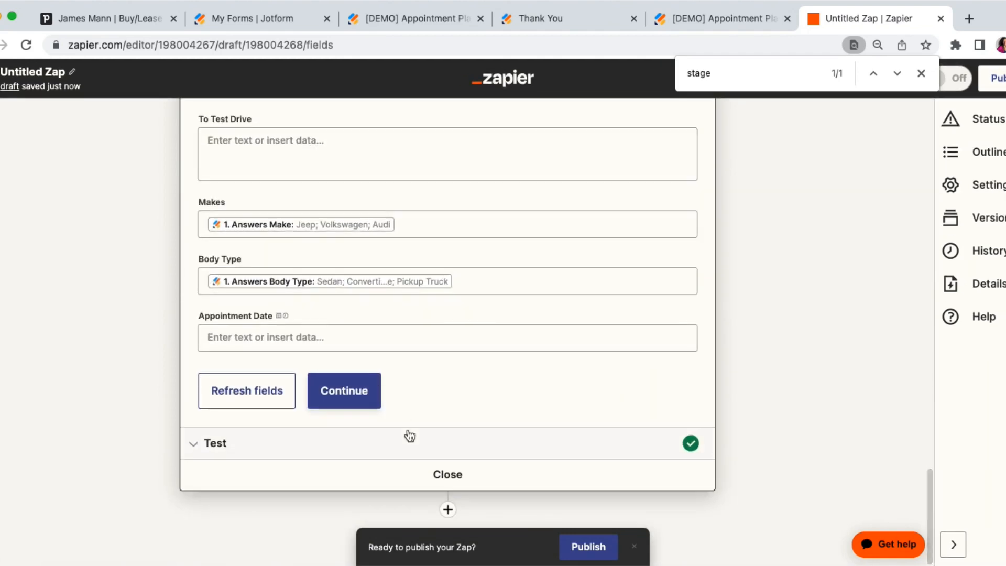
# Close the Update Deal action, reopen the Jotform trigger's test section and select Submission B as the test record.
pyautogui.click(361, 401)
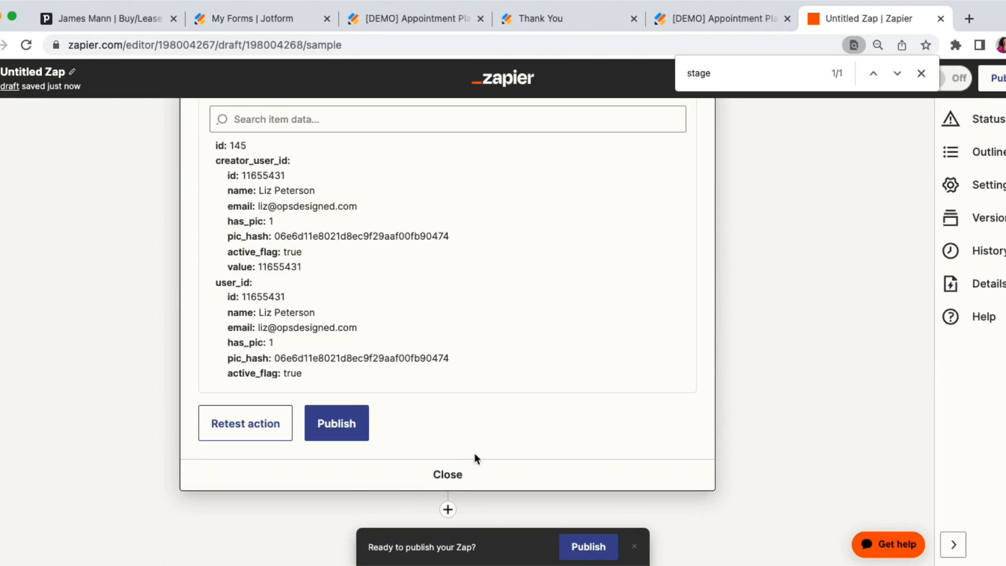
pyautogui.click(447, 474)
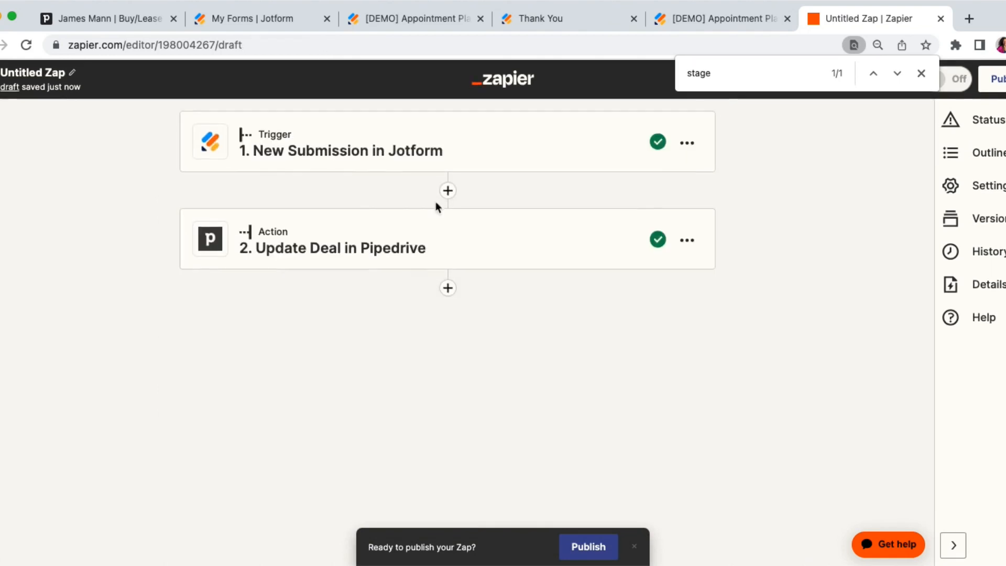
pyautogui.click(343, 133)
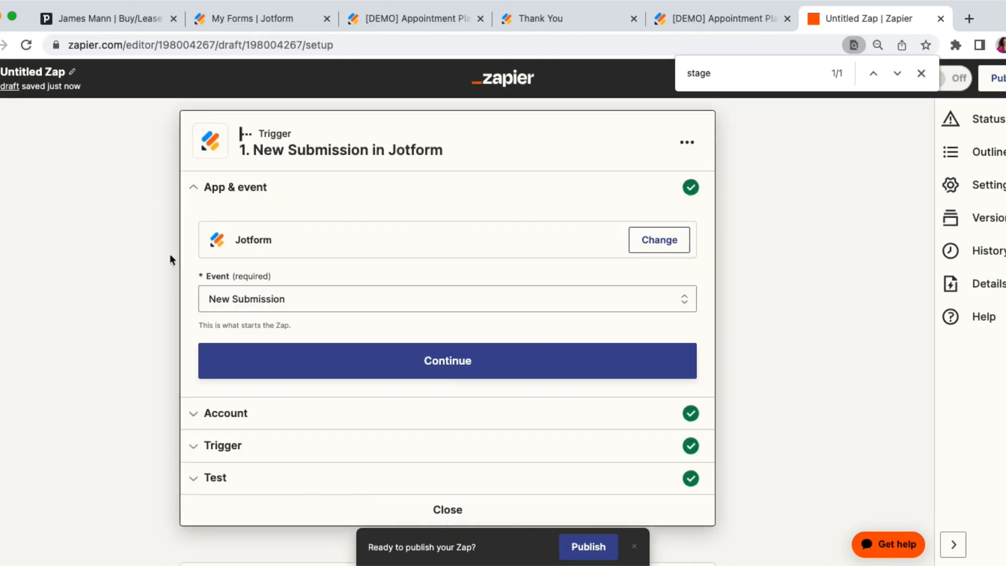
pyautogui.click(265, 369)
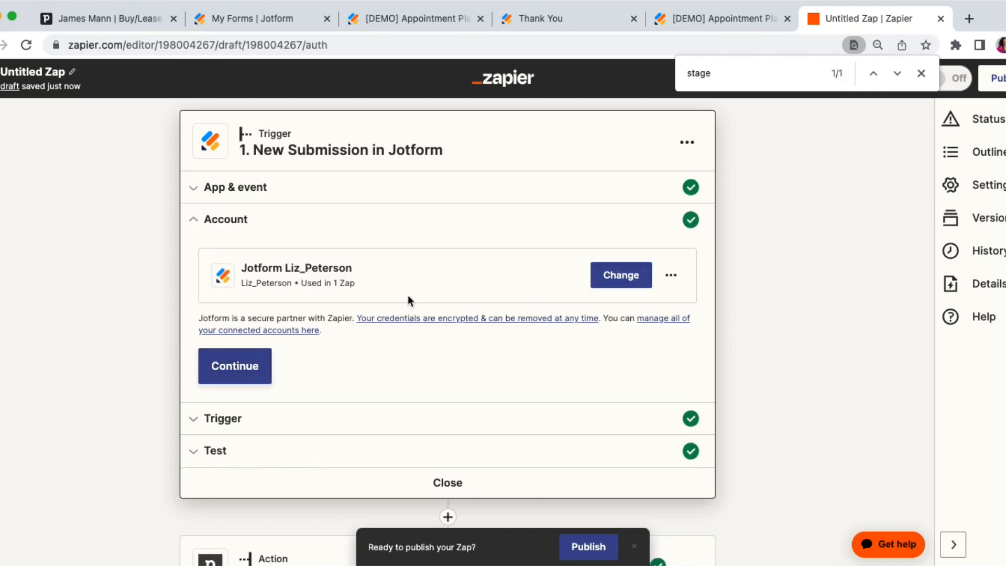
pyautogui.click(247, 370)
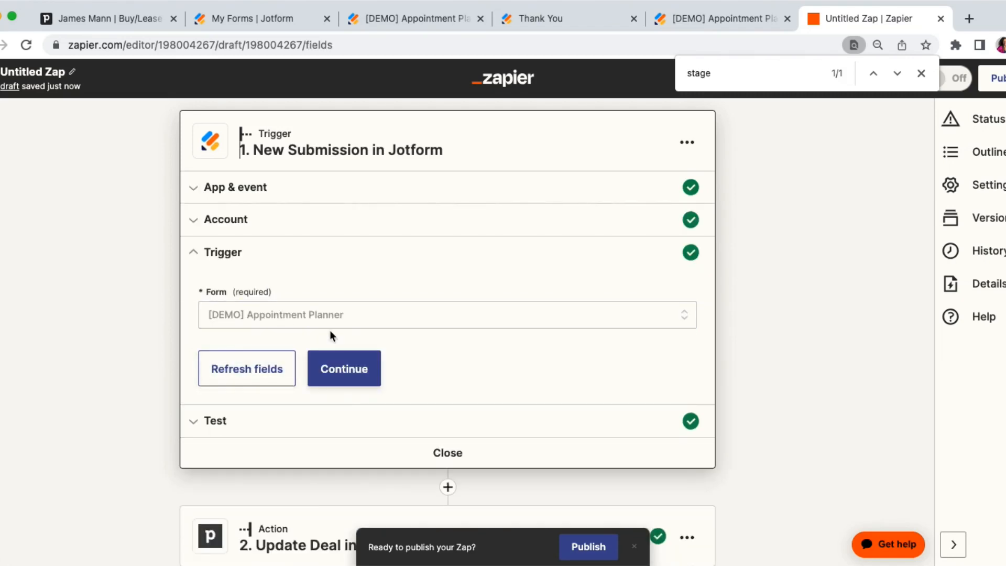
pyautogui.click(343, 366)
pyautogui.click(224, 379)
pyautogui.scroll(-5, 129, 368)
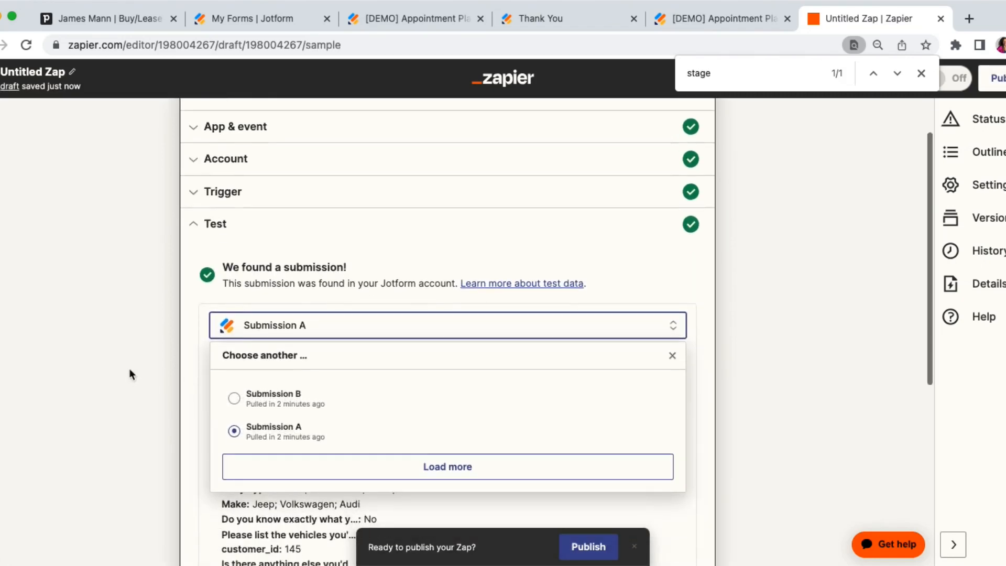
pyautogui.click(300, 341)
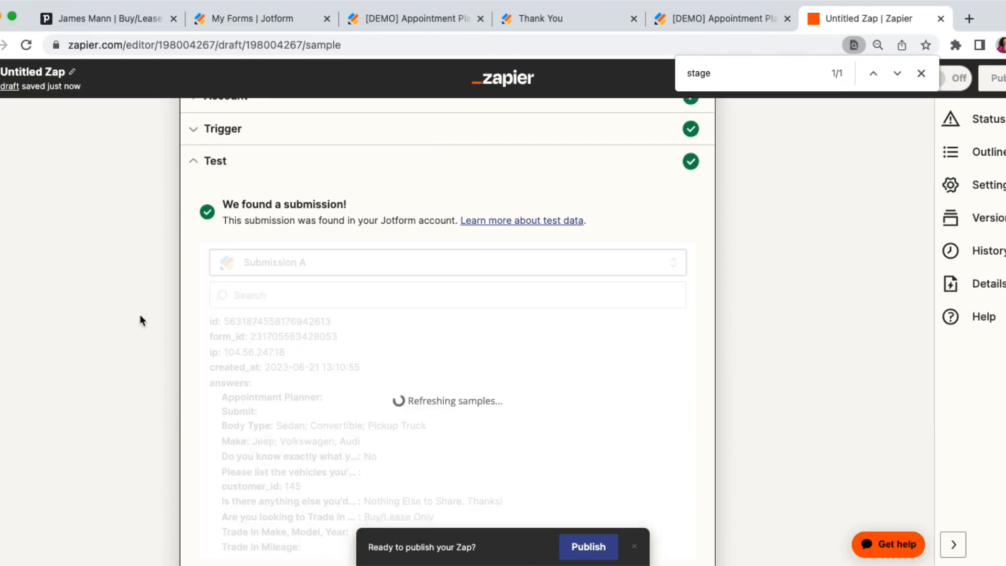
# Finish the trigger test and reopen the deal field mappings of the Update Deal in Pipedrive action.
pyautogui.scroll(-2, 140, 315)
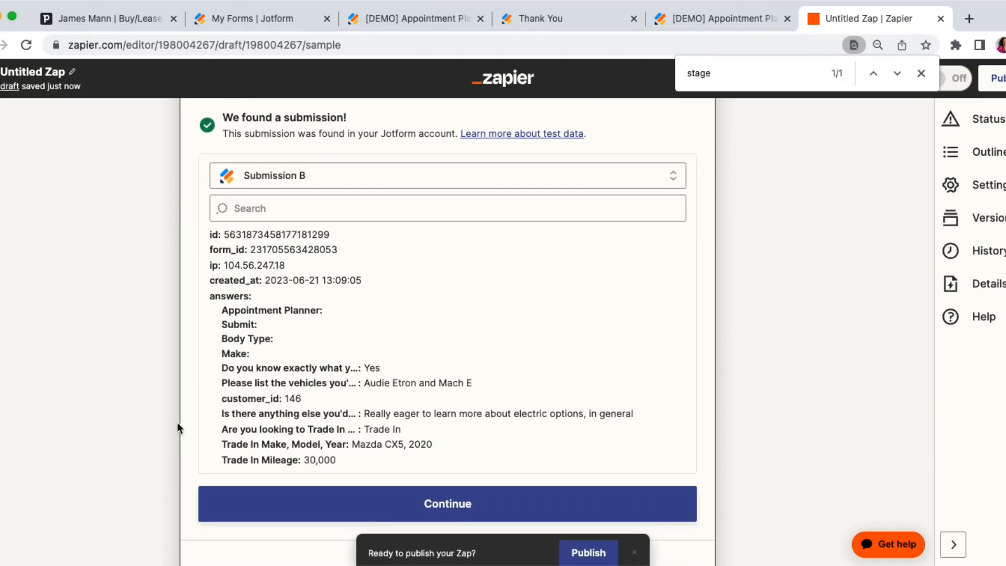
pyautogui.scroll(-1, 322, 402)
pyautogui.scroll(-4, 162, 347)
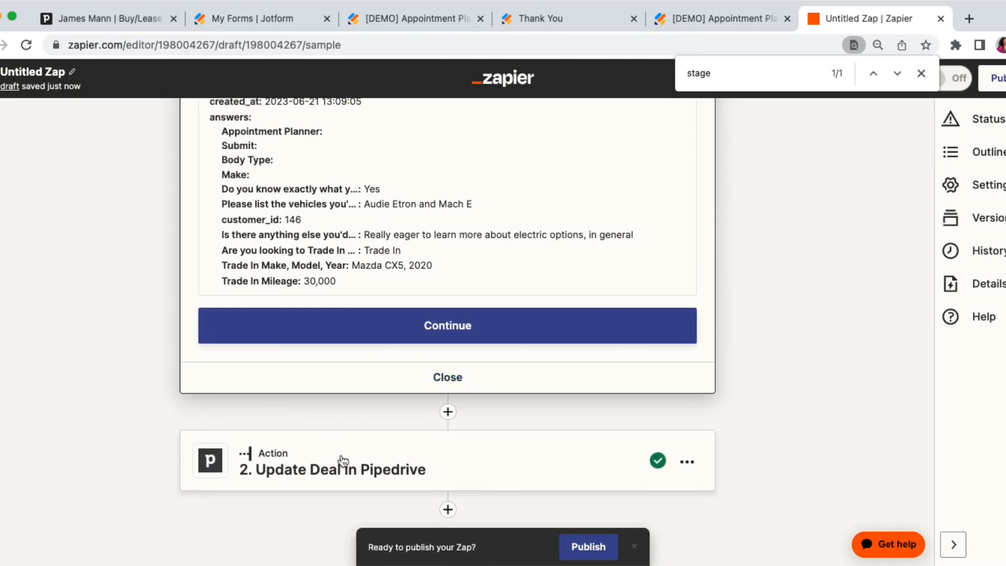
pyautogui.click(413, 329)
pyautogui.click(317, 462)
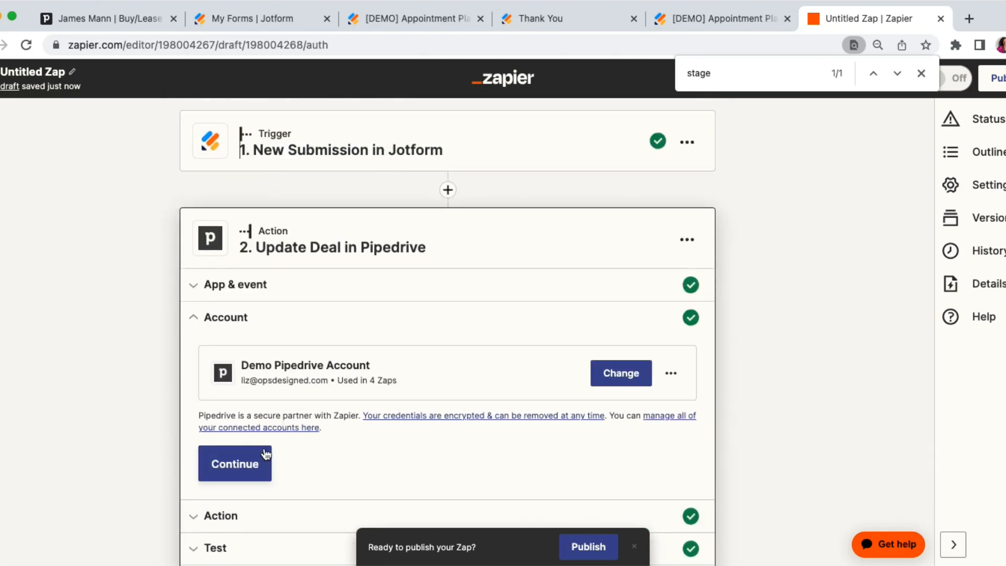
pyautogui.click(266, 454)
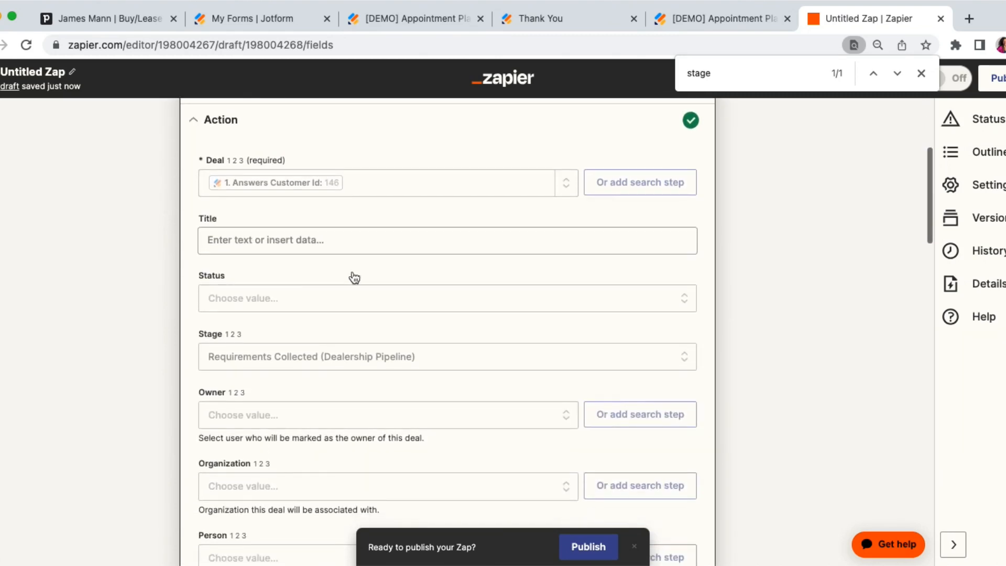
pyautogui.scroll(-3, 139, 224)
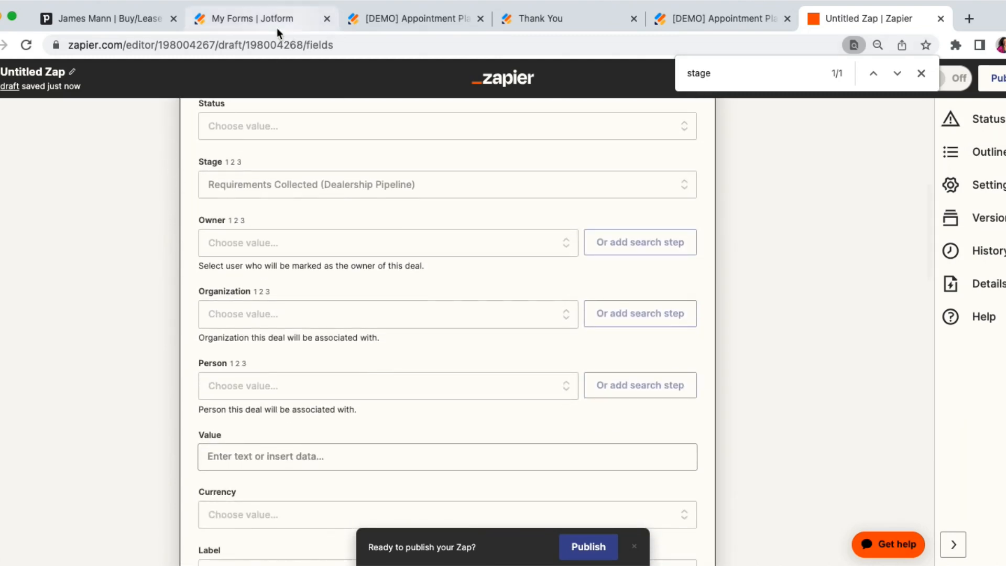
# Check the trade-in columns of the submissions in the Jotform Appointment Planner table.
pyautogui.click(404, 20)
pyautogui.hscroll(-5, 354, 230)
pyautogui.hscroll(-4, 354, 229)
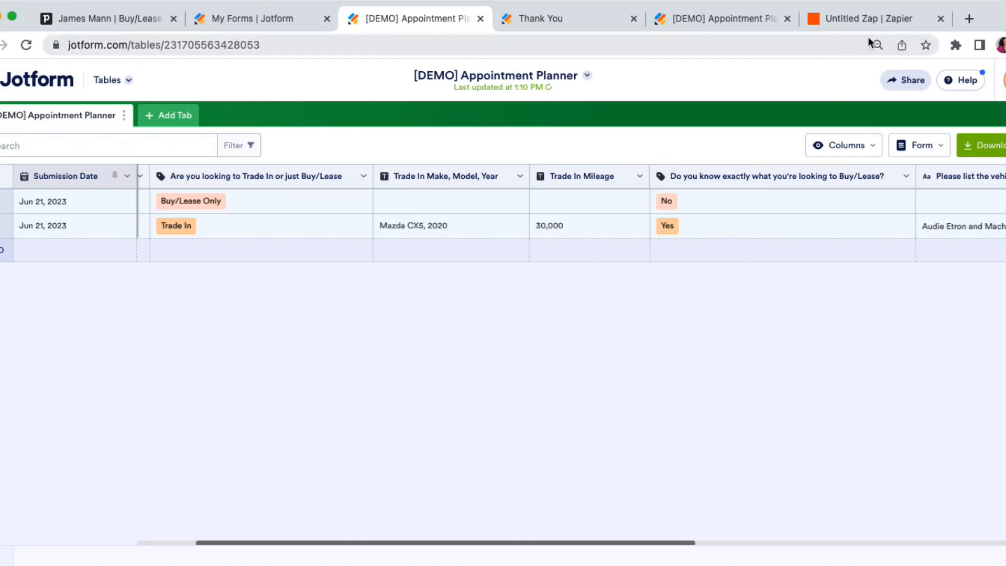
# In Zapier, find the trade fields and map Trade In: Make, Model, Year to Answers Trade In Make Model Year.
pyautogui.click(868, 19)
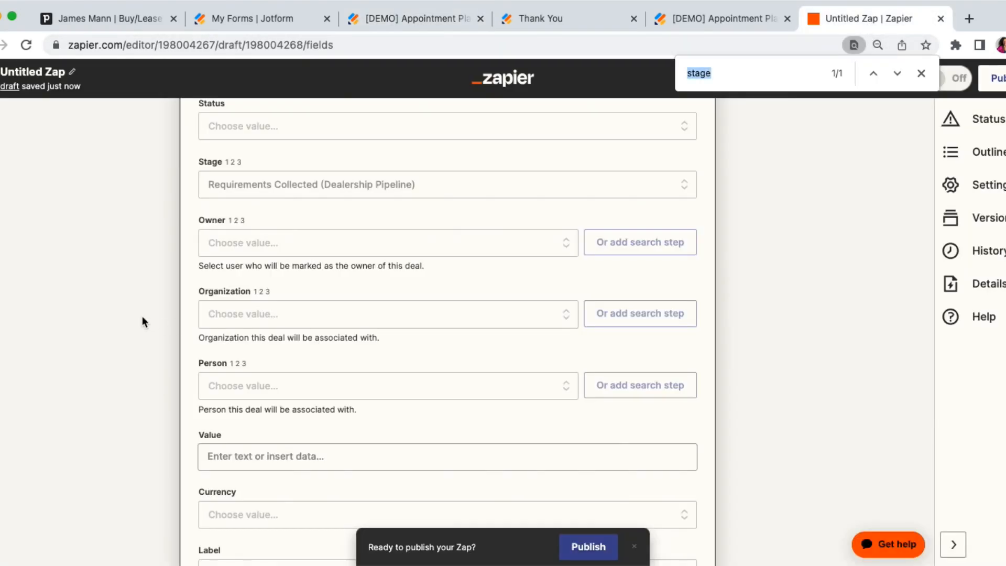
pyautogui.write('trade')
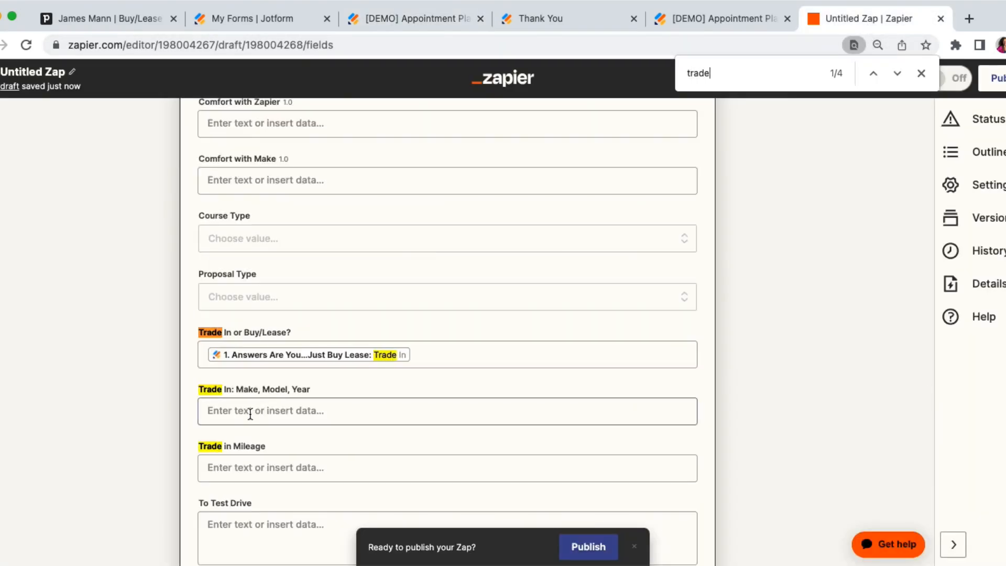
pyautogui.click(260, 417)
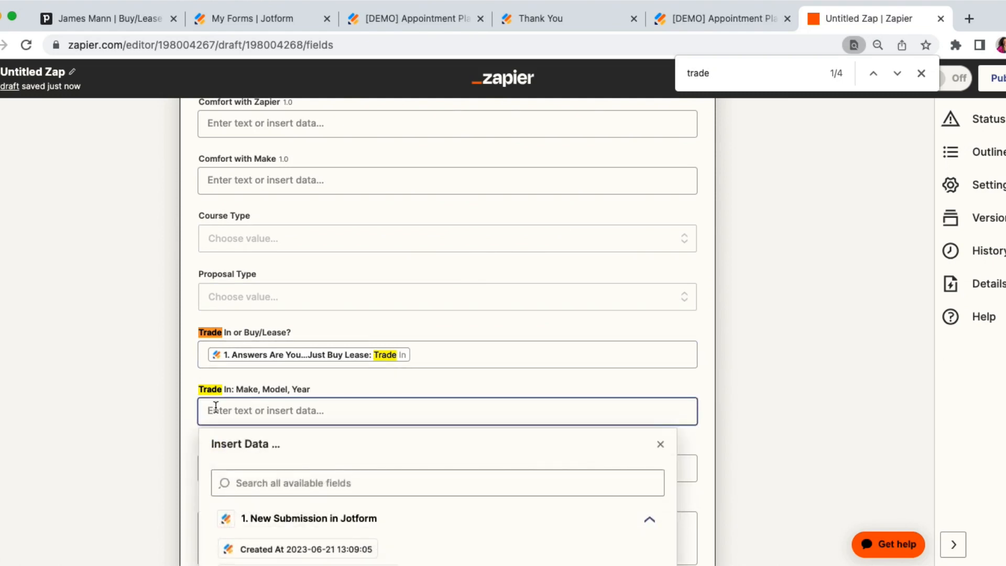
pyautogui.write('m')
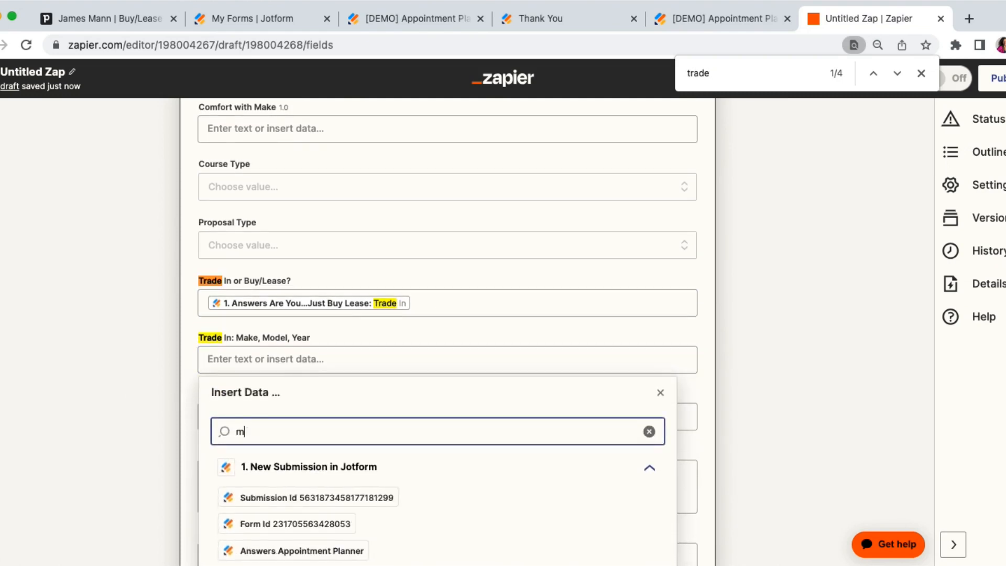
pyautogui.write('ake')
pyautogui.click(302, 525)
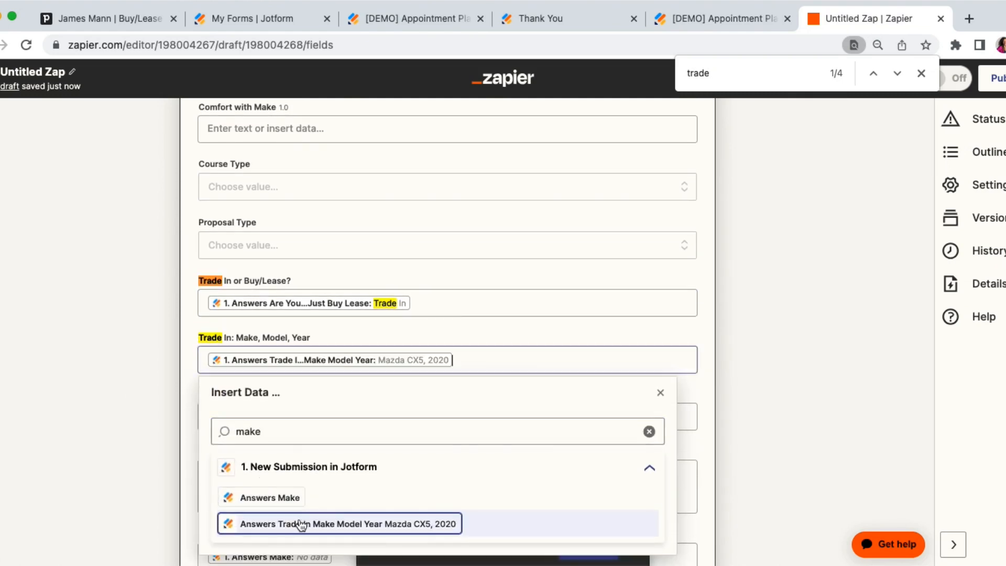
pyautogui.click(155, 364)
# Map the deal's Trade in Mileage field to the Answers Trade In Mileage value from the Jotform submission.
pyautogui.click(215, 416)
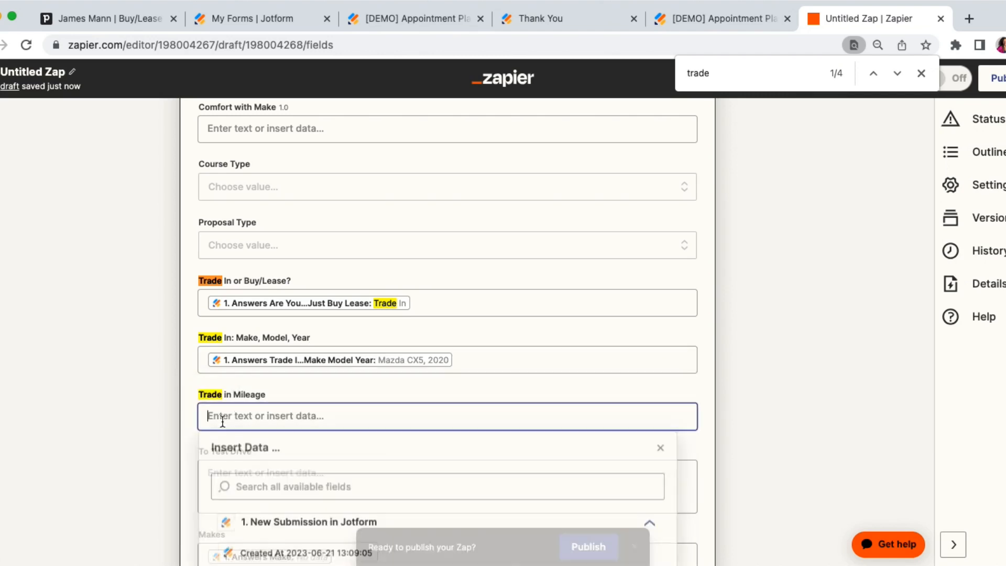
pyautogui.click(279, 493)
pyautogui.write('mike')
pyautogui.press('BackSpace')
pyautogui.write('le')
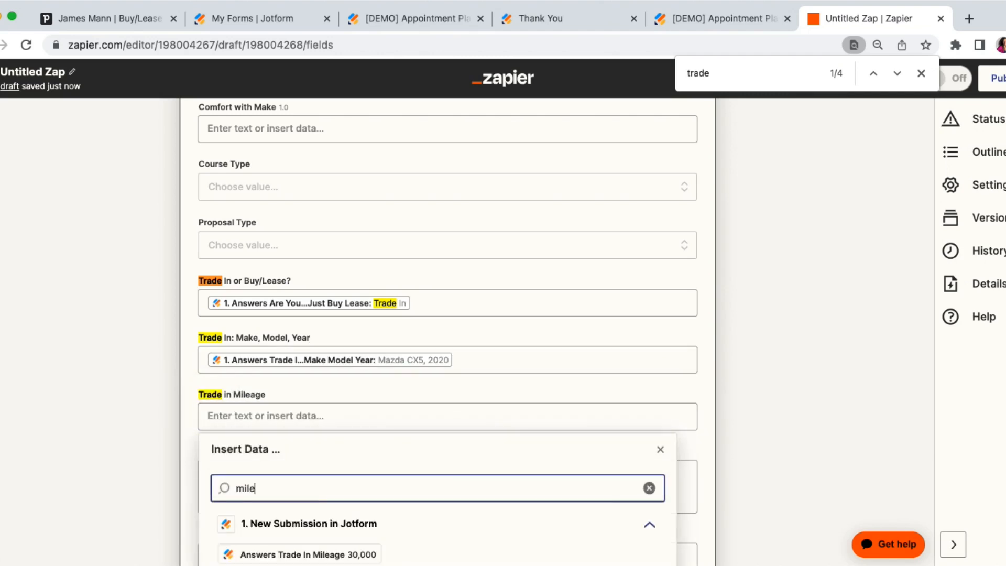
pyautogui.scroll(-2, 252, 530)
pyautogui.click(283, 554)
pyautogui.click(158, 419)
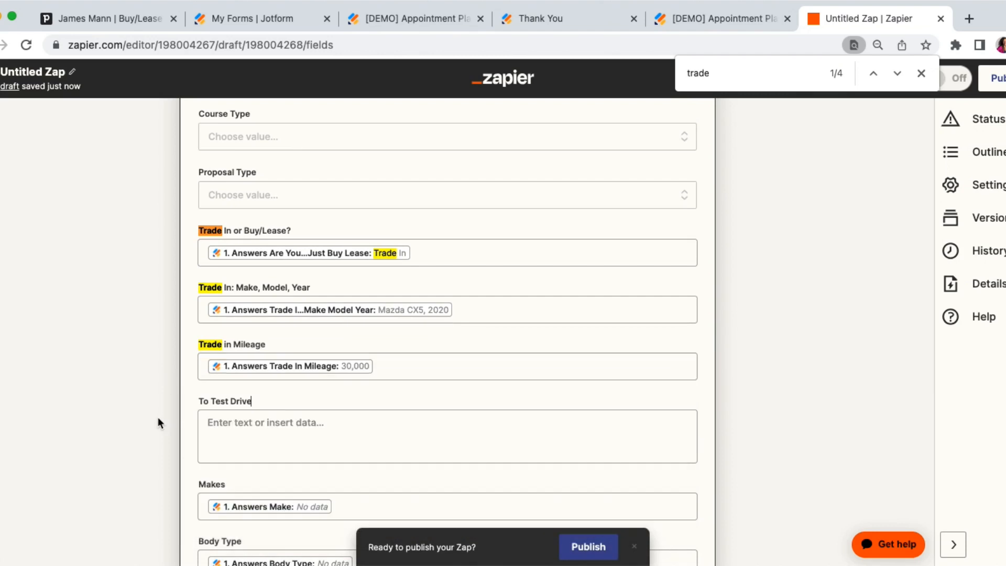
# Map To Test Drive to Answers Please List The Vehicles Youre Interested In Test Driving.
pyautogui.scroll(-3, 158, 419)
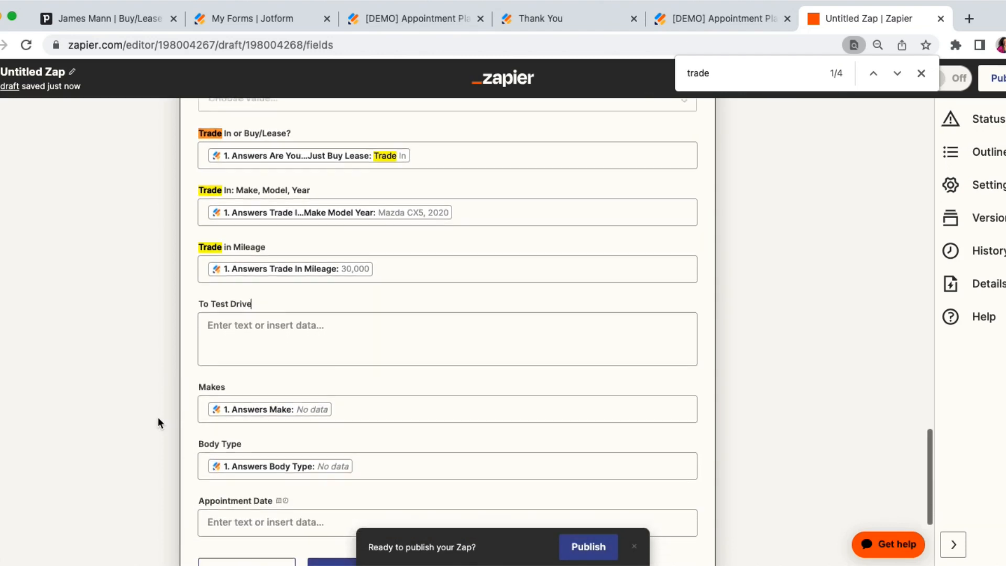
pyautogui.click(243, 333)
pyautogui.click(104, 361)
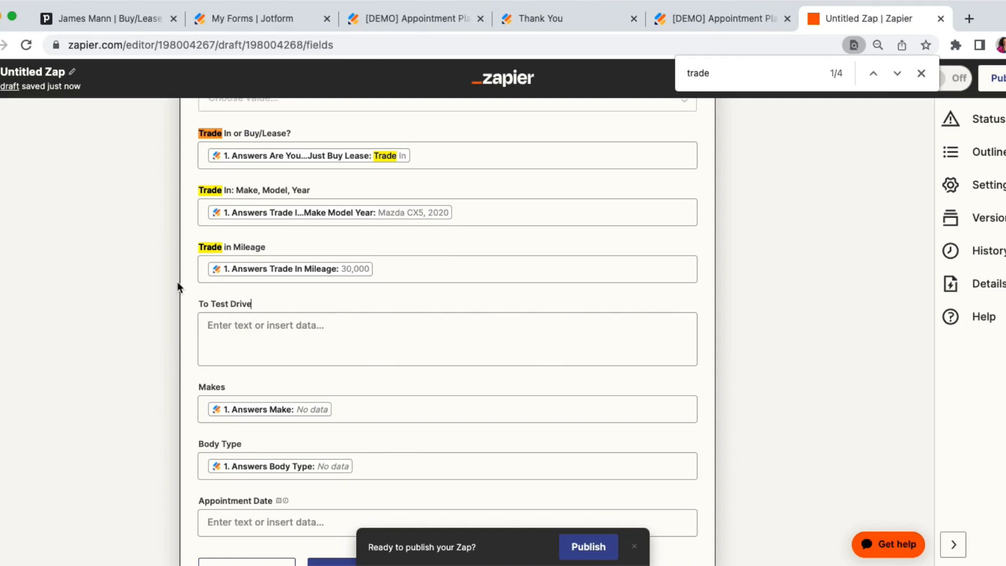
pyautogui.click(229, 337)
pyautogui.click(294, 381)
pyautogui.write('test')
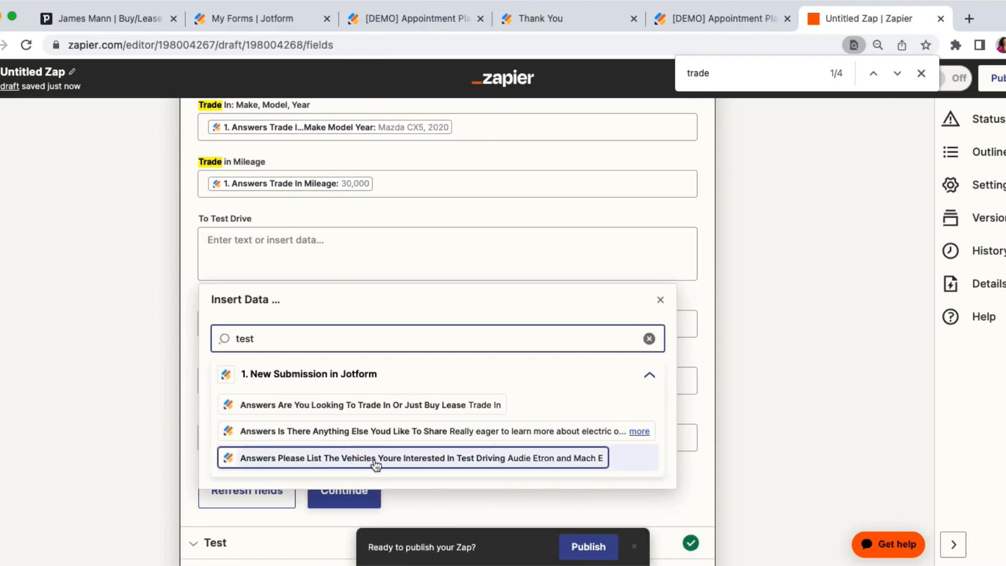
pyautogui.click(365, 460)
pyautogui.click(96, 256)
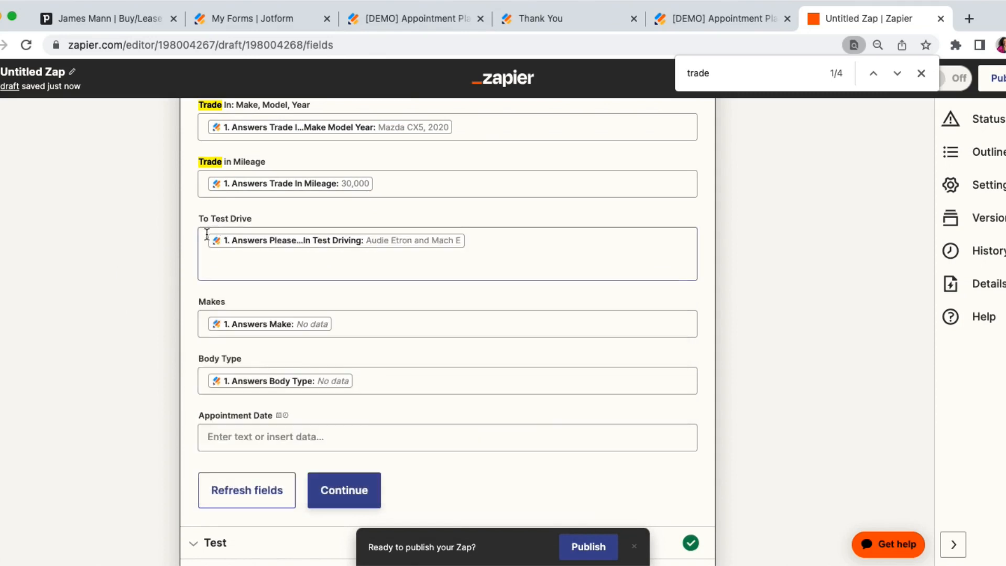
# Compare the remaining mapped fields with the test driving, Body Type and Make columns in the Jotform submissions table.
pyautogui.scroll(-2, 130, 269)
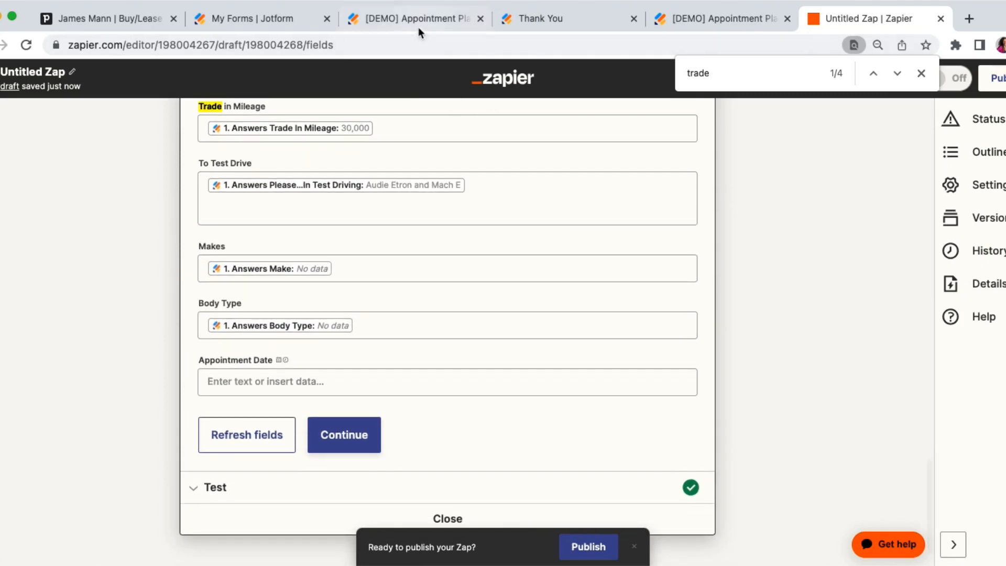
pyautogui.click(412, 19)
pyautogui.hscroll(6, 407, 223)
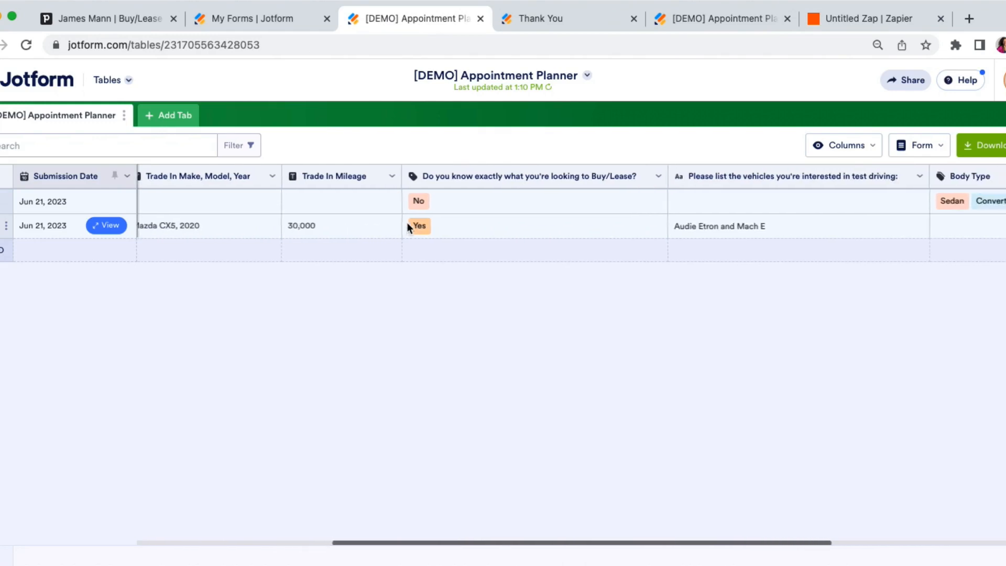
pyautogui.hscroll(6, 623, 223)
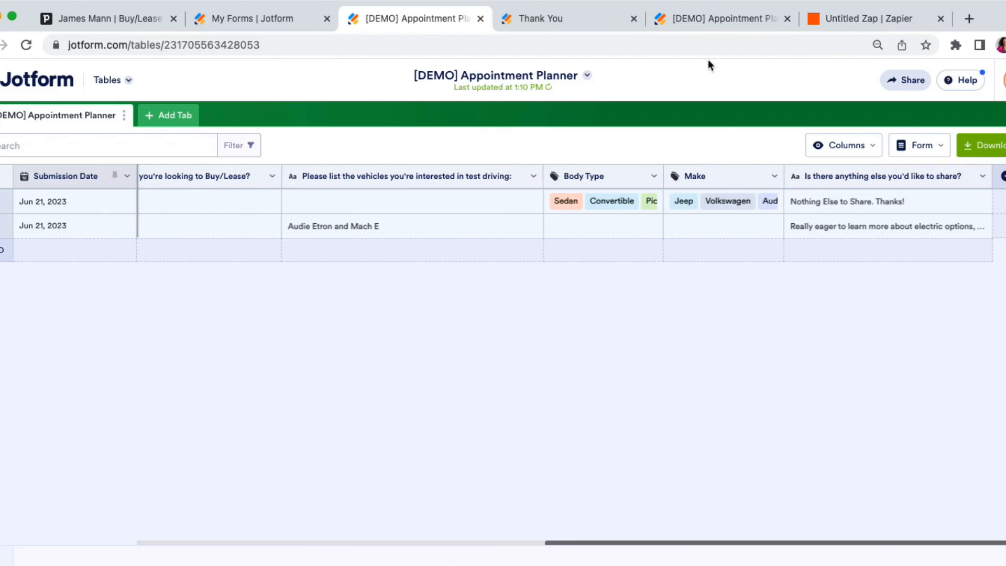
# Return to the Zap, continue from the deal fields to the test section and retest the Update Deal action.
pyautogui.click(847, 24)
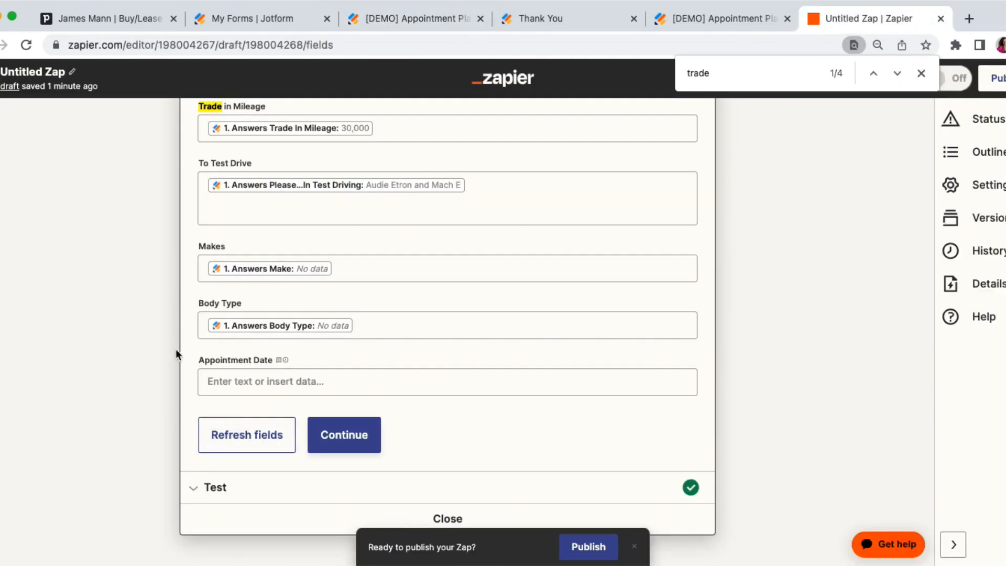
pyautogui.scroll(-1, 176, 356)
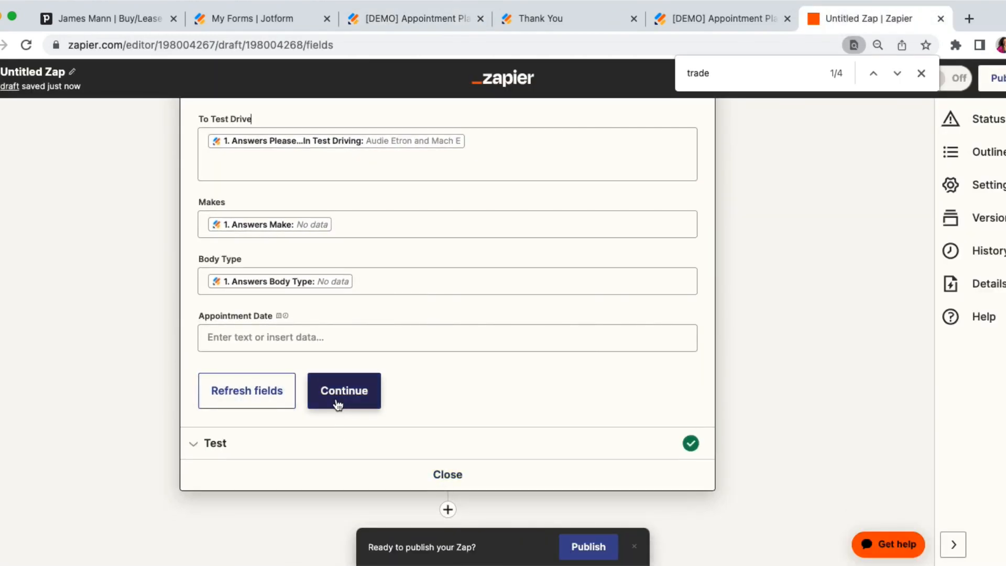
pyautogui.click(338, 404)
pyautogui.click(244, 422)
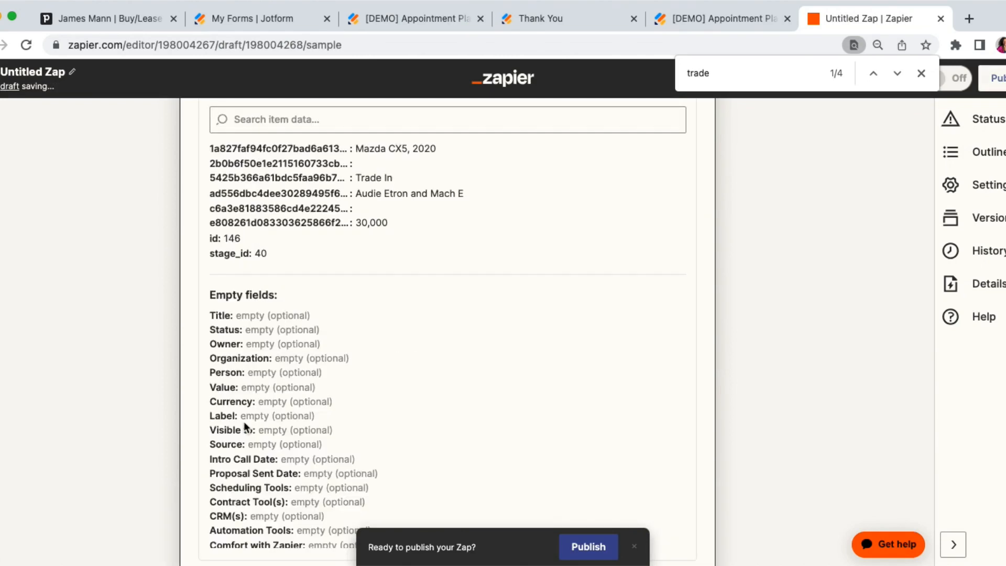
# In Pipedrive, show everyone's deals in the Dealership Pipeline, open the Trade In deal under Requirements Collected and review its Details fields.
pyautogui.click(130, 23)
pyautogui.click(3, 164)
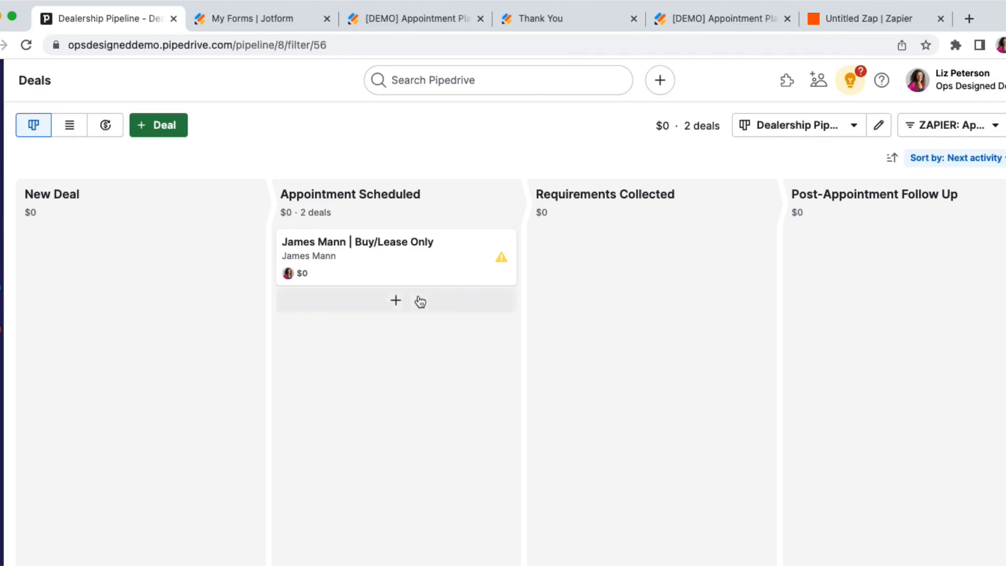
pyautogui.click(929, 128)
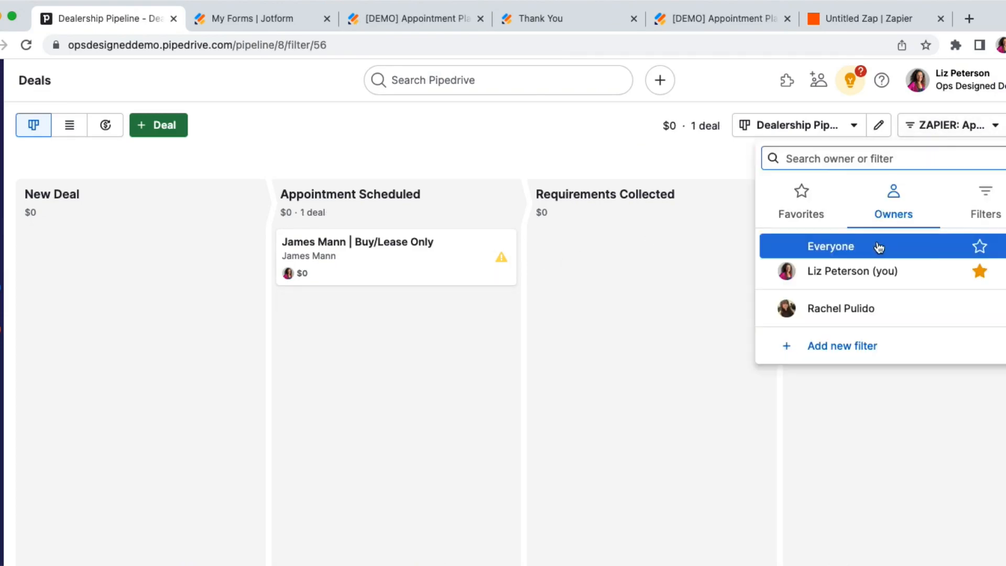
pyautogui.click(879, 247)
pyautogui.click(641, 282)
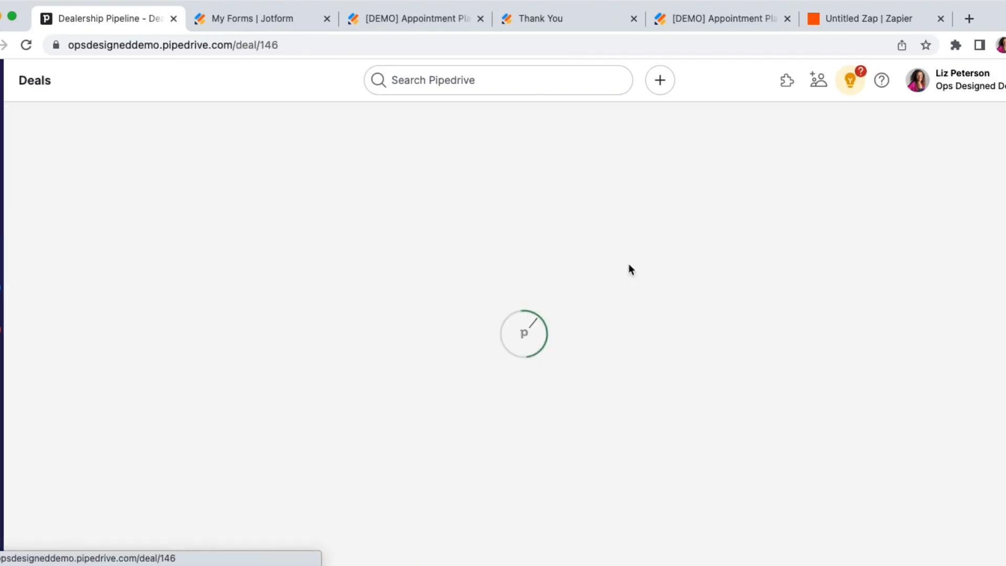
pyautogui.scroll(-5, 222, 309)
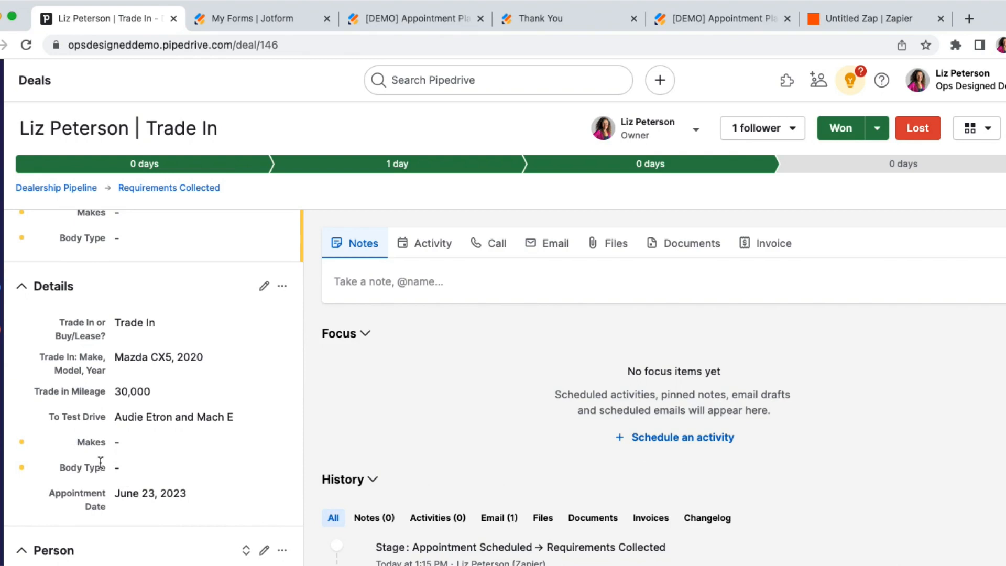
# Review the To Test Drive, Makes and Body Type fields in the Trade In deal's Details.
pyautogui.moveTo(55, 417); pyautogui.dragTo(216, 419)
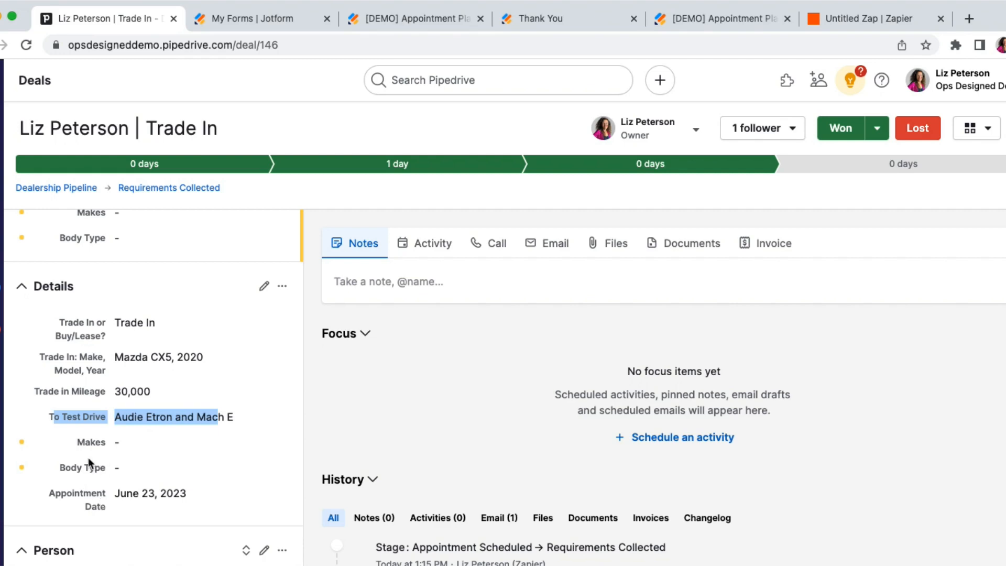
pyautogui.moveTo(91, 442); pyautogui.dragTo(165, 479)
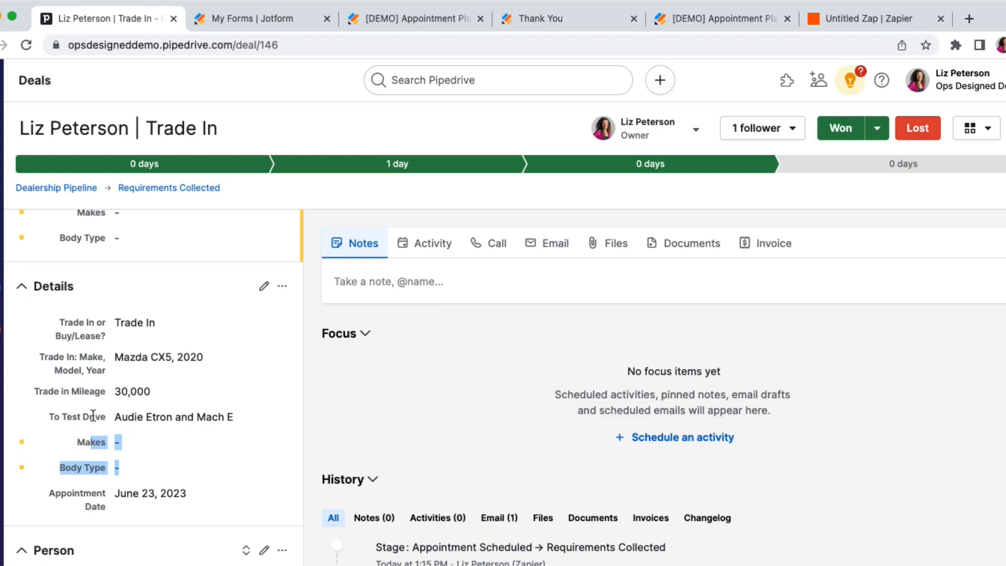
pyautogui.moveTo(93, 417); pyautogui.dragTo(167, 417)
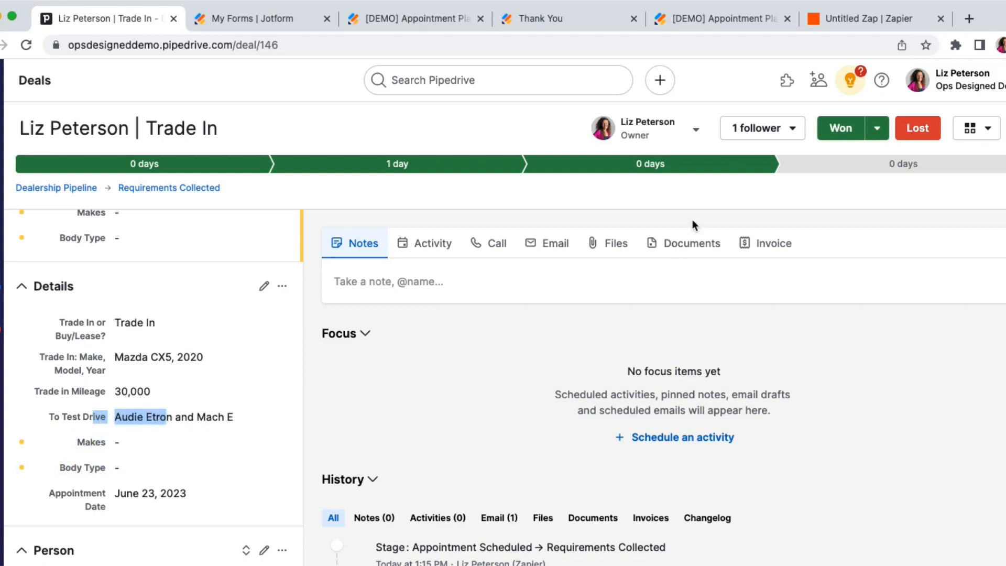
# Switch to the Zapier draft, close the Update Deal step and add a Pipedrive action after it.
pyautogui.click(870, 20)
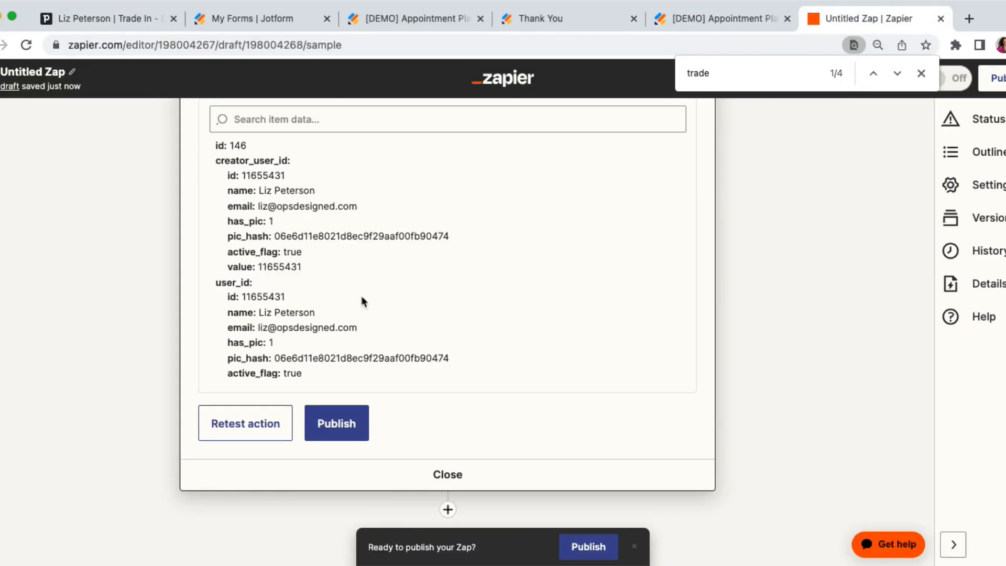
pyautogui.click(448, 475)
pyautogui.click(447, 288)
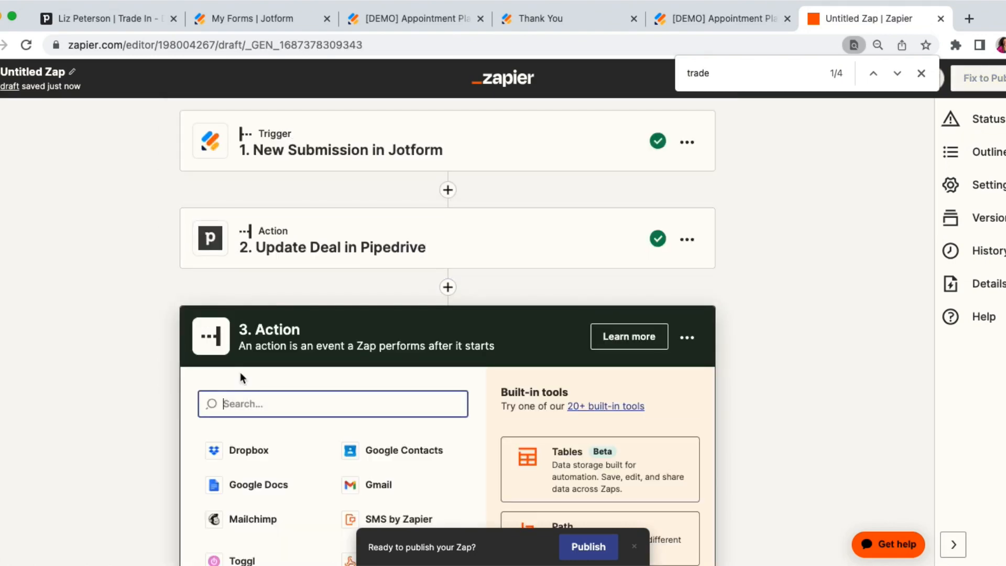
pyautogui.write('pip')
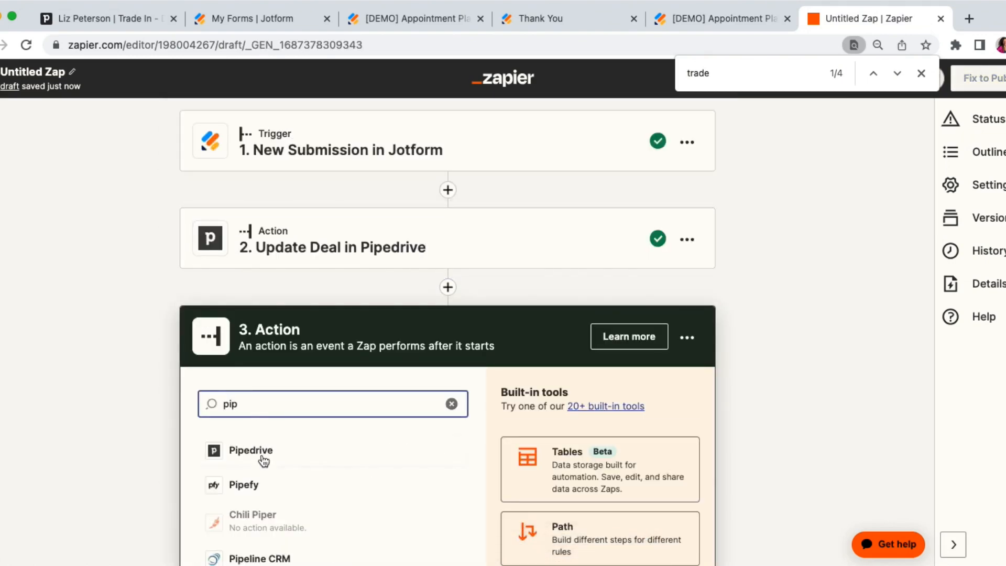
pyautogui.click(259, 456)
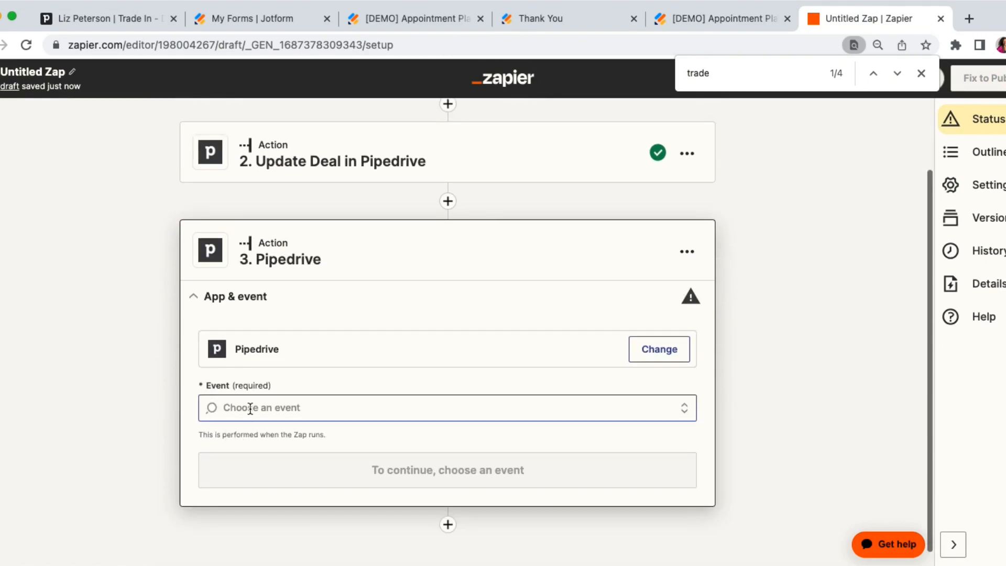
# Set the third action's event to Create Note and continue to its action fields.
pyautogui.click(250, 407)
pyautogui.write('note')
pyautogui.click(265, 445)
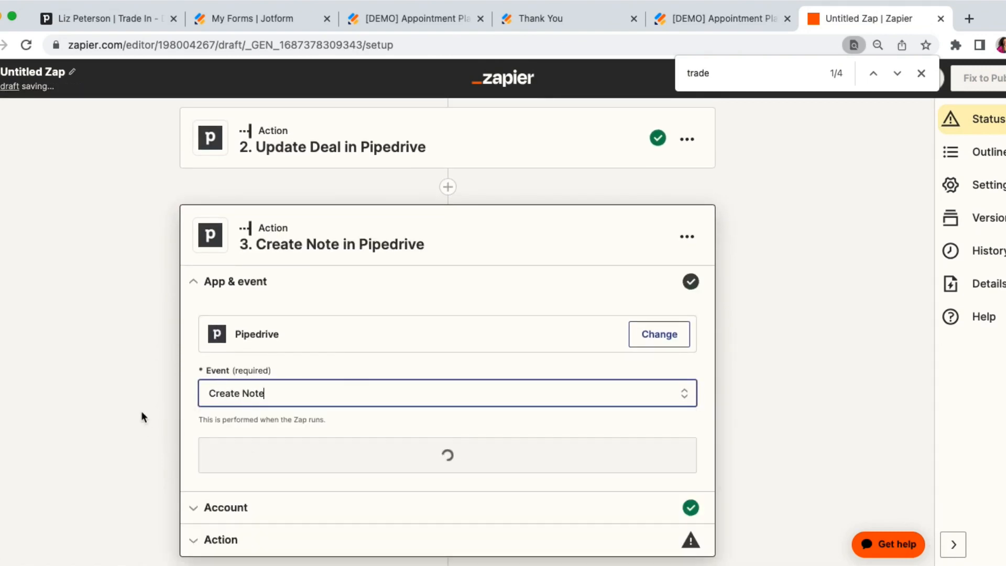
pyautogui.click(266, 448)
pyautogui.click(238, 460)
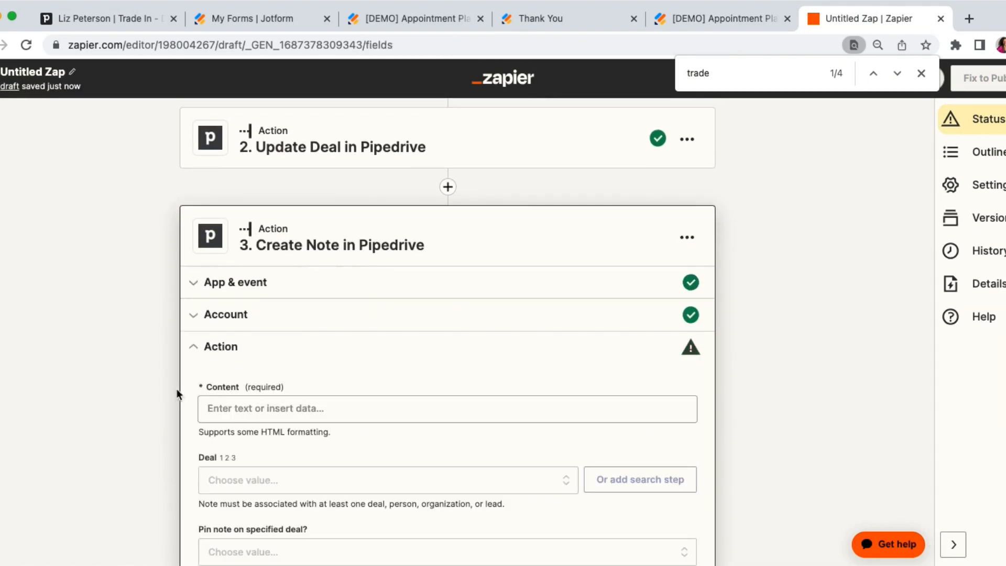
# Map the note's Deal field to the custom ID value from the Update Deal in Pipedrive step.
pyautogui.click(232, 332)
pyautogui.click(130, 336)
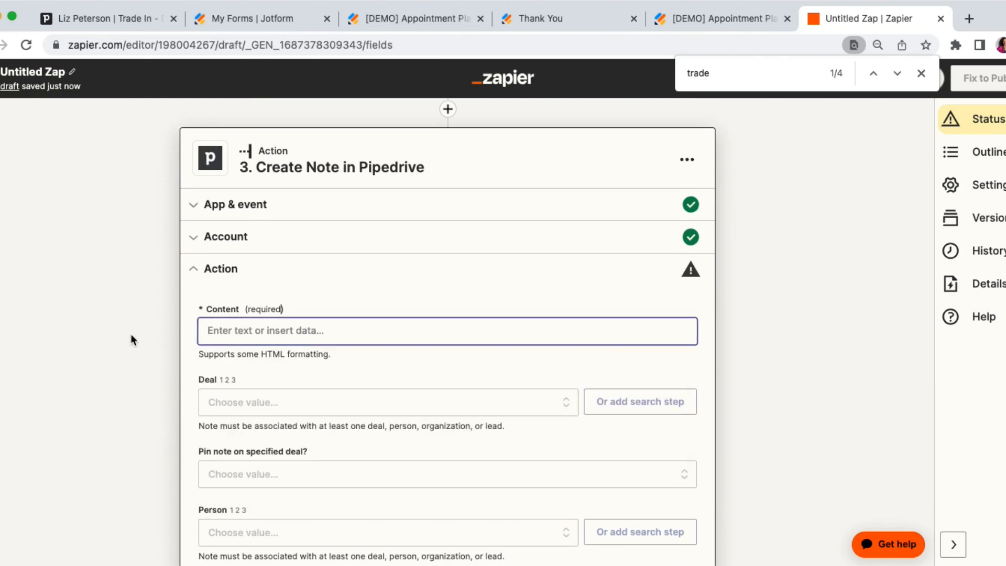
pyautogui.click(216, 355)
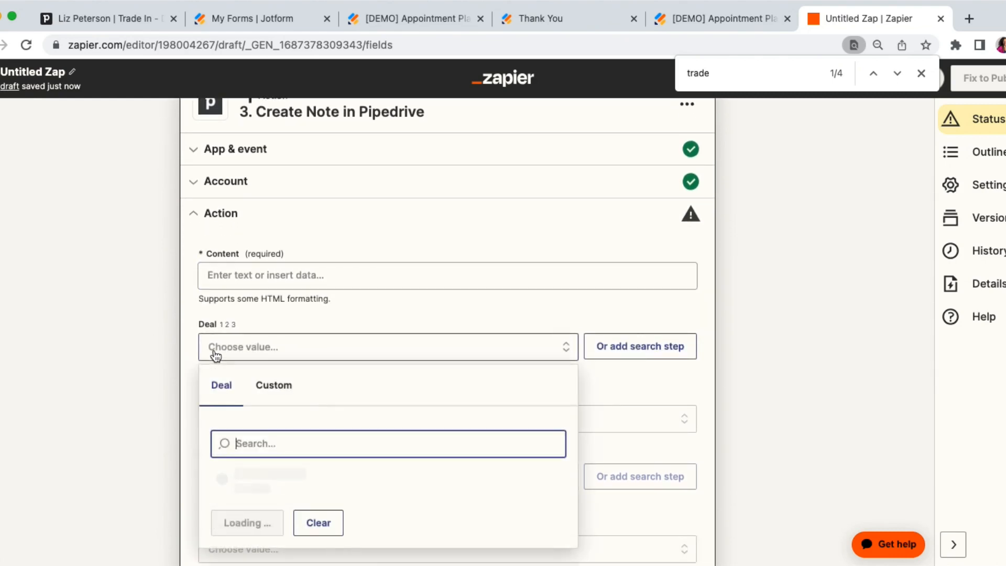
pyautogui.click(272, 386)
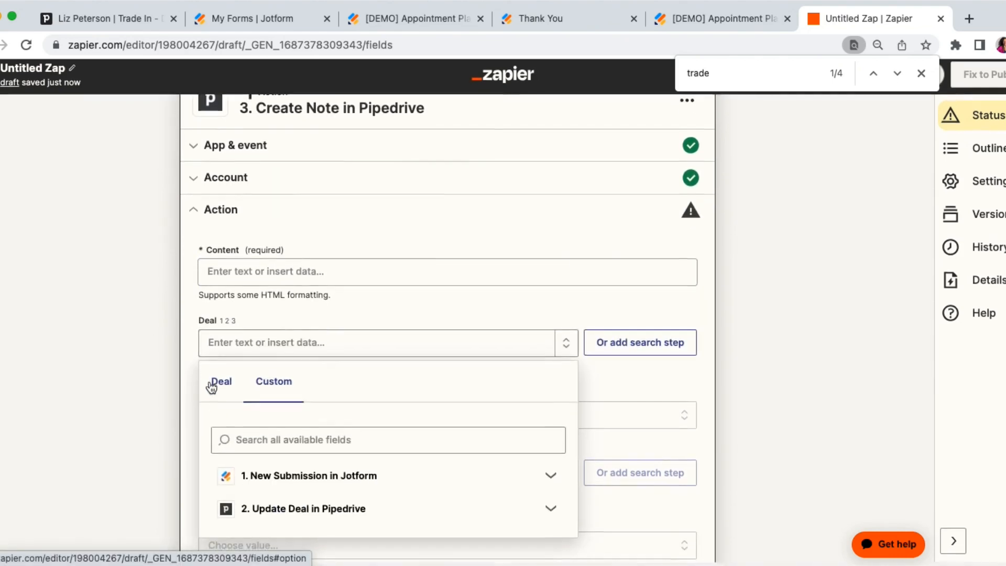
pyautogui.click(289, 528)
pyautogui.scroll(-3, 202, 433)
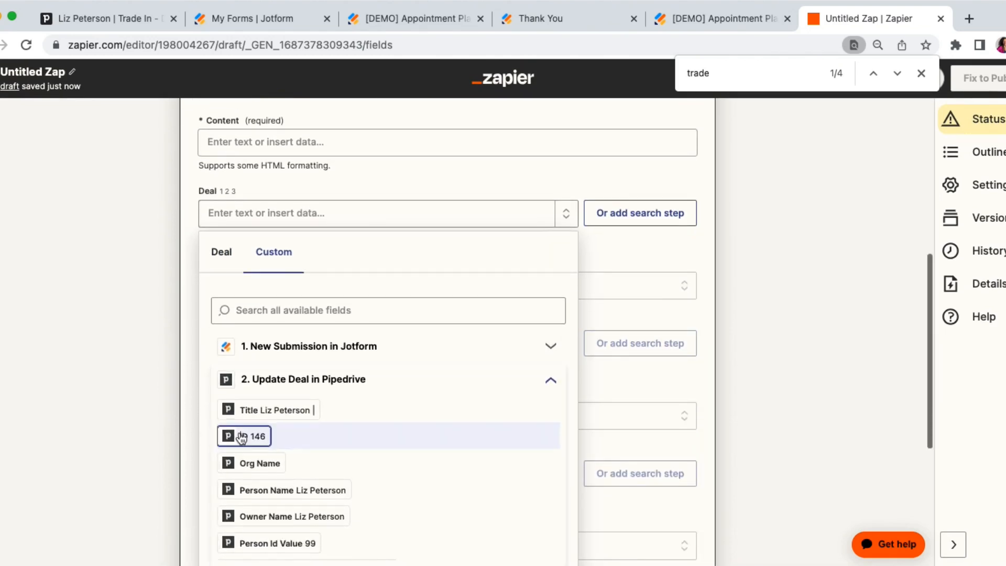
pyautogui.click(249, 437)
pyautogui.click(148, 295)
# Copy the column title "Is there anything else you'd like to share?" from the Jotform submissions table and return to the Zap.
pyautogui.click(391, 19)
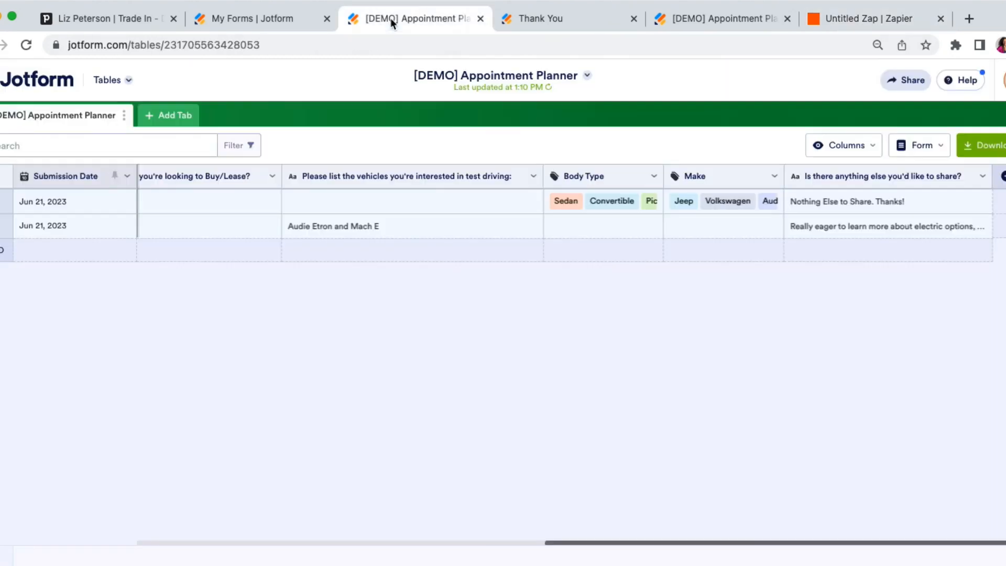
pyautogui.tripleClick(854, 178)
pyautogui.press('super+c')
pyautogui.click(869, 20)
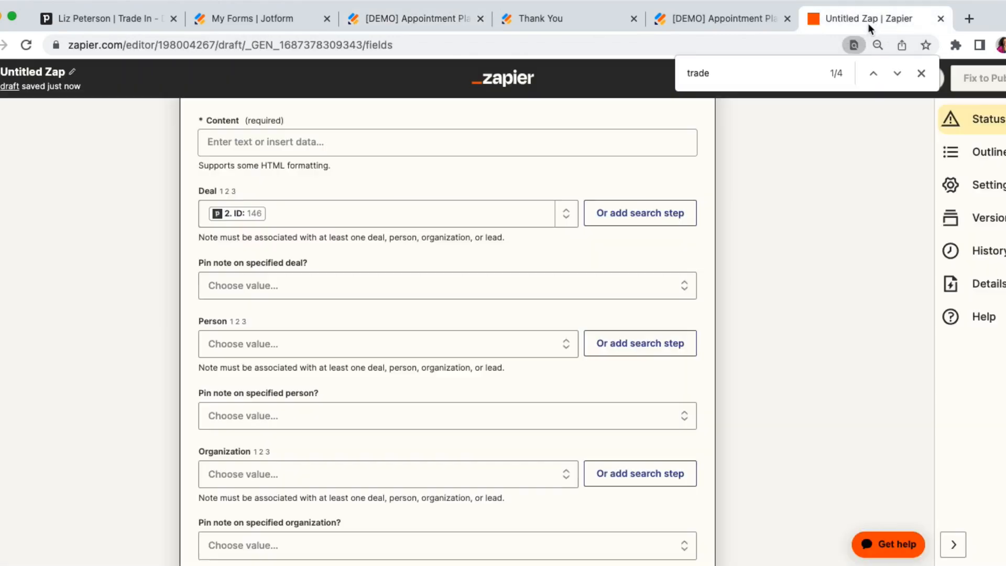
# Enter the note content as <b>Answer to "Is there anything else you'd like to share?"</b> followed by a dash.
pyautogui.click(231, 280)
pyautogui.click(256, 143)
pyautogui.write('An')
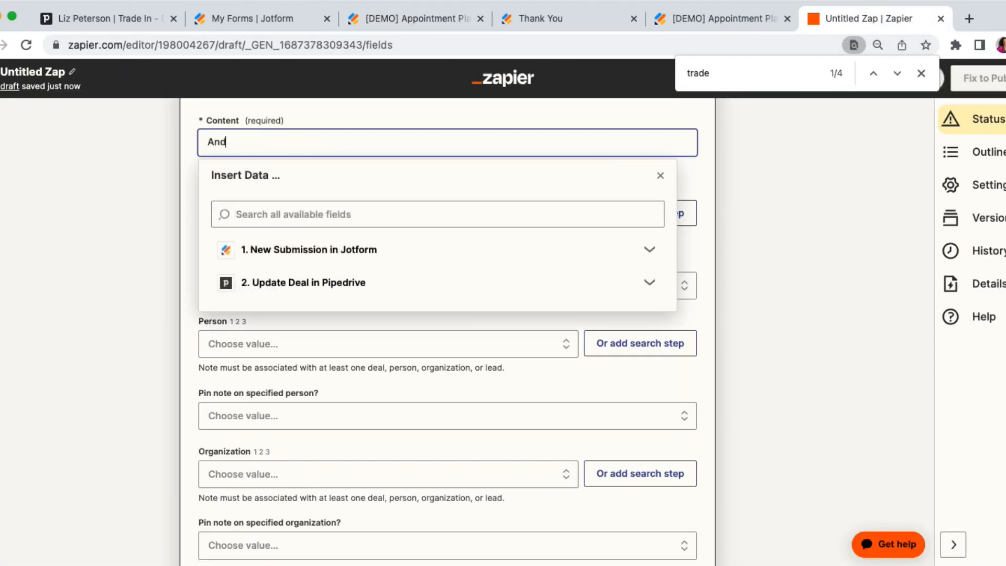
pyautogui.write('swer to')
pyautogui.press('super+v')
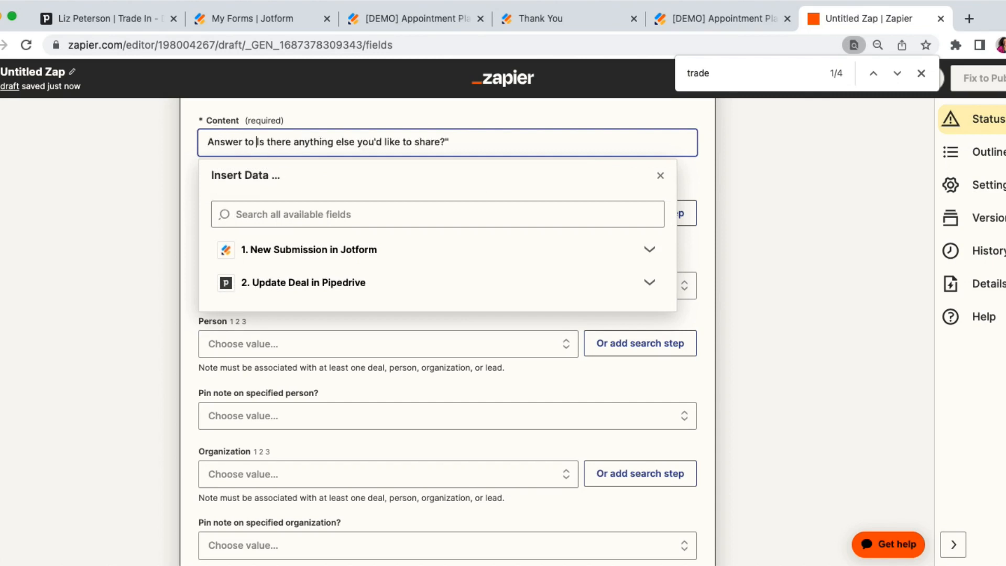
pyautogui.write('"')
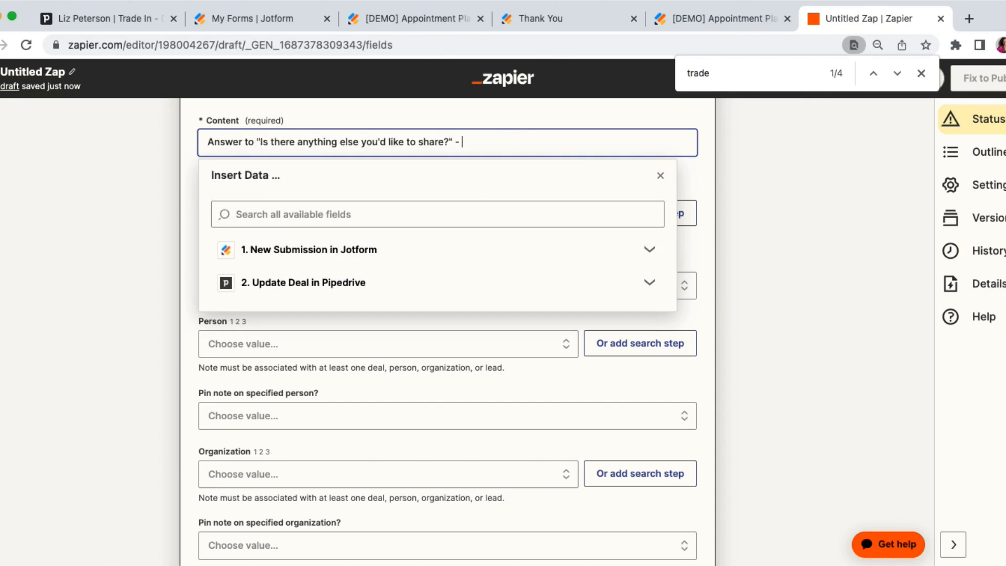
pyautogui.write('<b>')
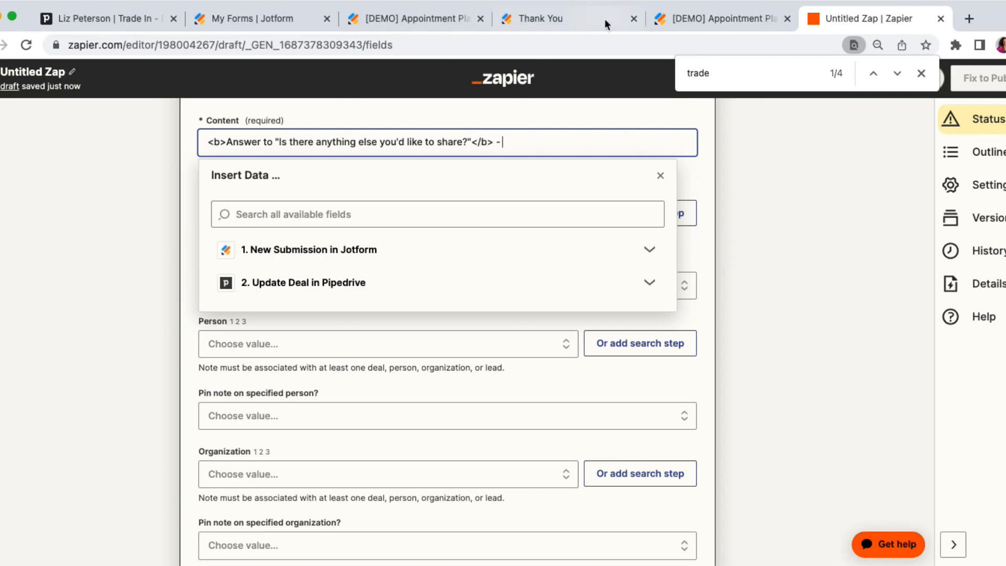
# Append the Jotform field Answers Is There Anything Else Youd Like To Share to the note content.
pyautogui.click(383, 253)
pyautogui.scroll(-4, 276, 346)
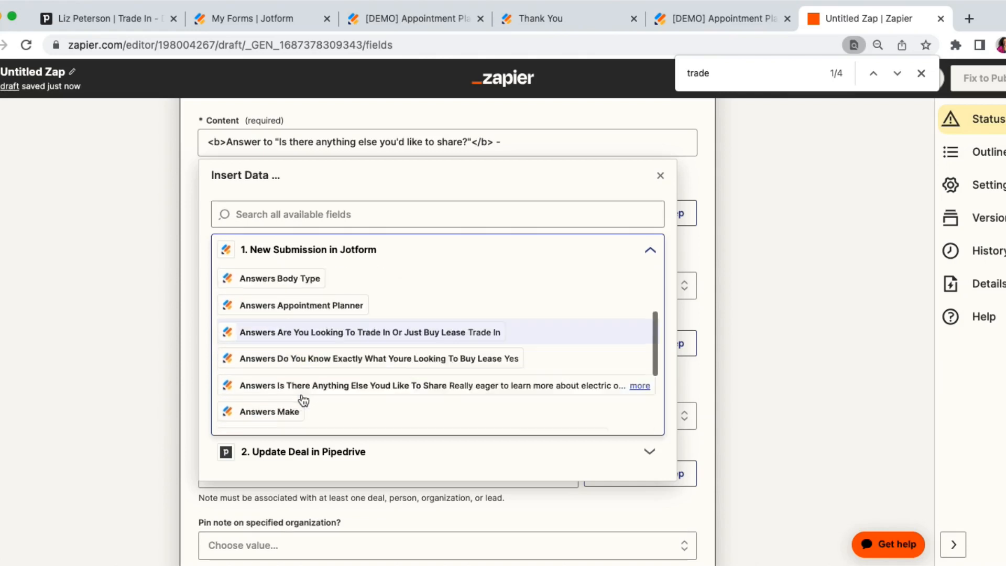
pyautogui.scroll(-3, 303, 401)
pyautogui.scroll(-2, 303, 401)
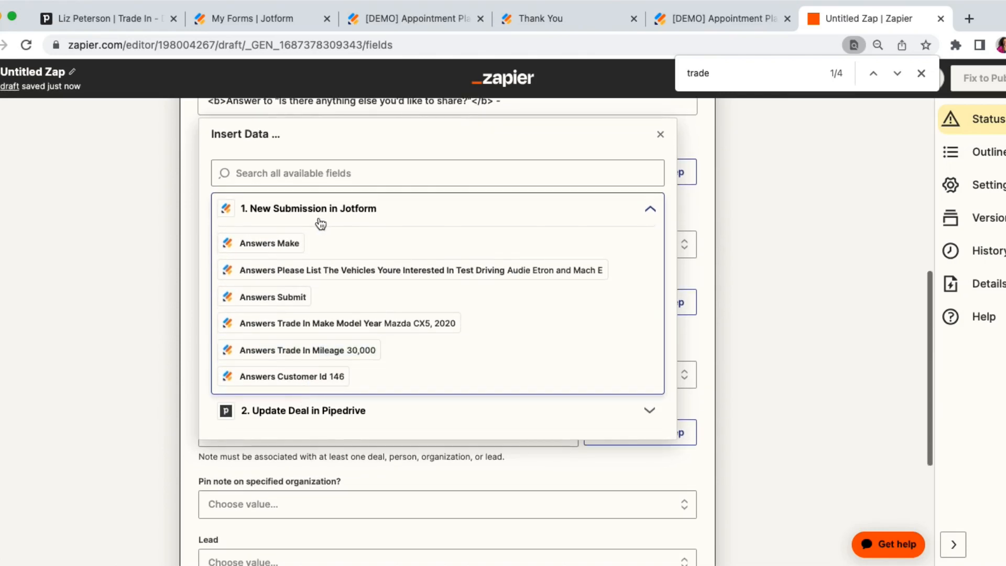
pyautogui.click(313, 173)
pyautogui.write('share')
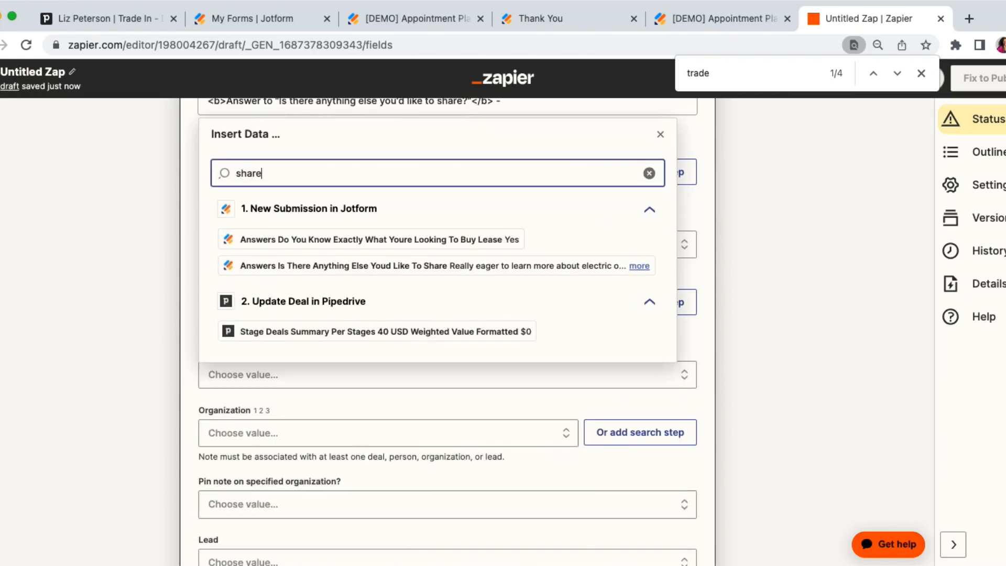
pyautogui.click(407, 266)
pyautogui.click(137, 212)
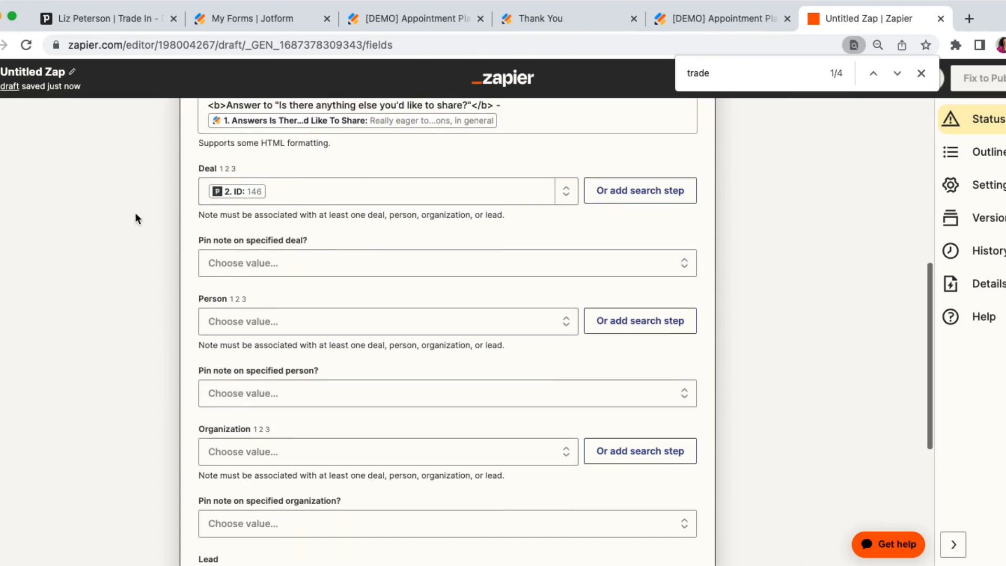
# Continue past the optional note fields and test the Create Note action.
pyautogui.scroll(-5, 155, 215)
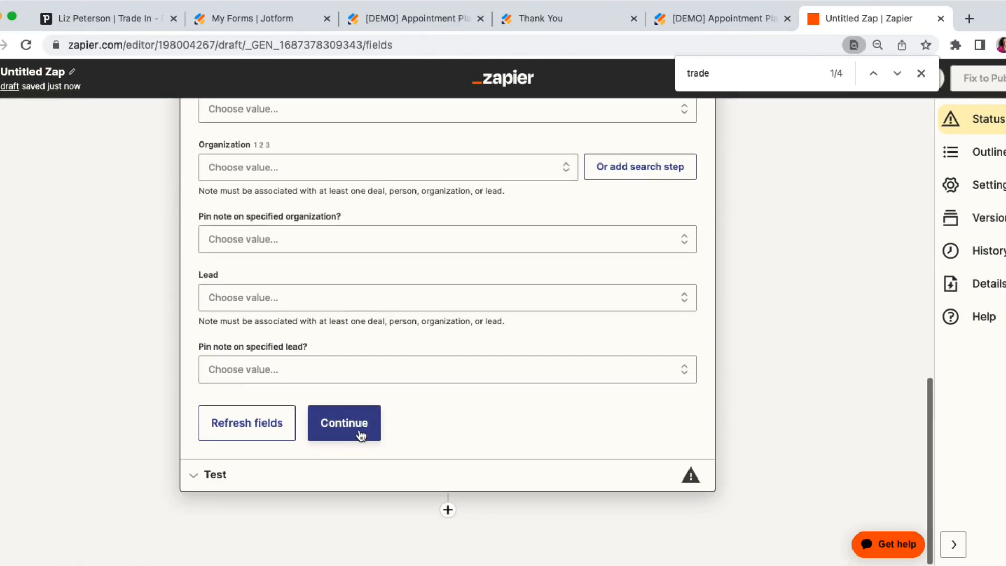
pyautogui.click(347, 422)
pyautogui.click(315, 455)
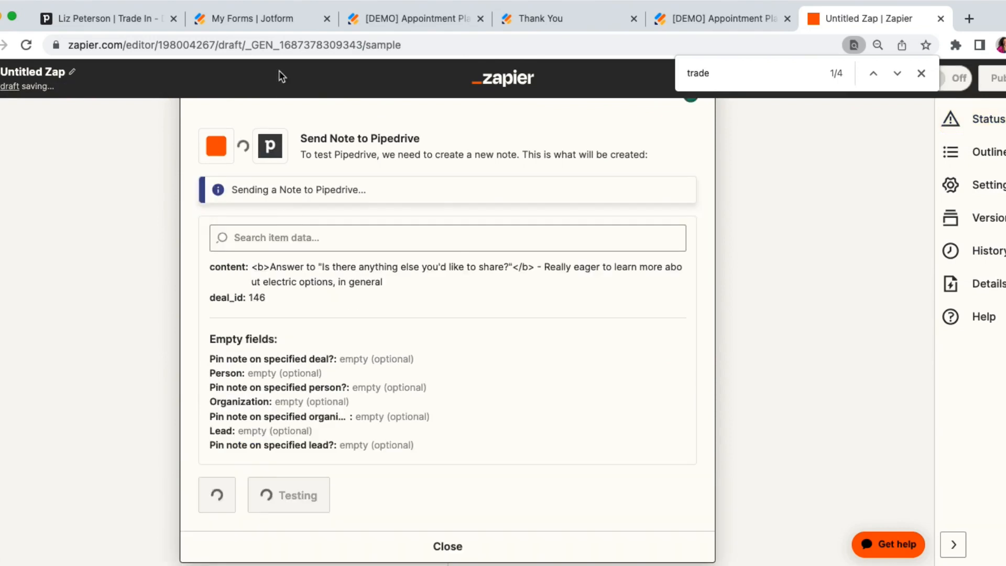
# Check the note in the Trade In deal's history in Pipedrive and return to the Dealership Pipeline board.
pyautogui.click(108, 18)
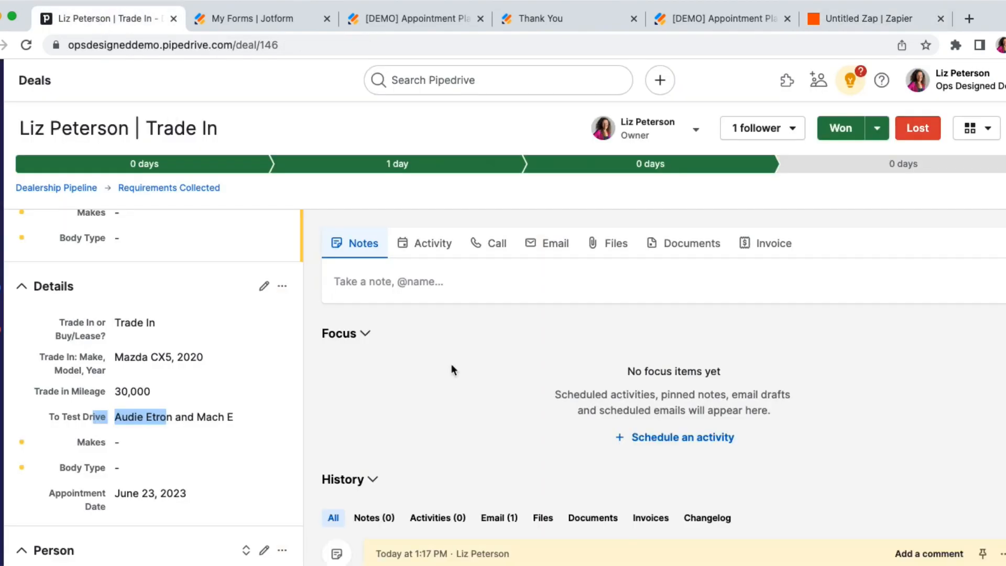
pyautogui.scroll(-3, 452, 370)
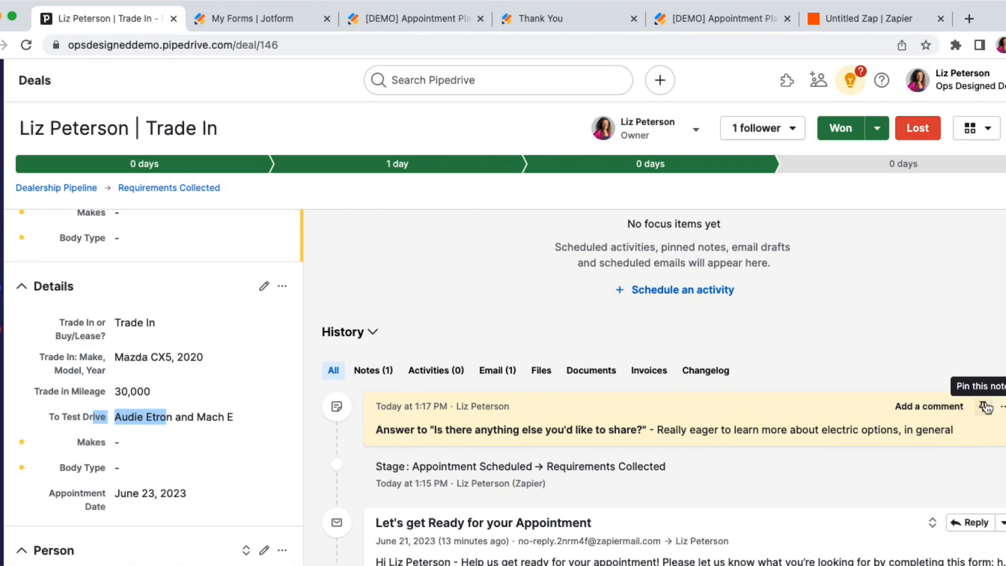
pyautogui.scroll(3, 698, 354)
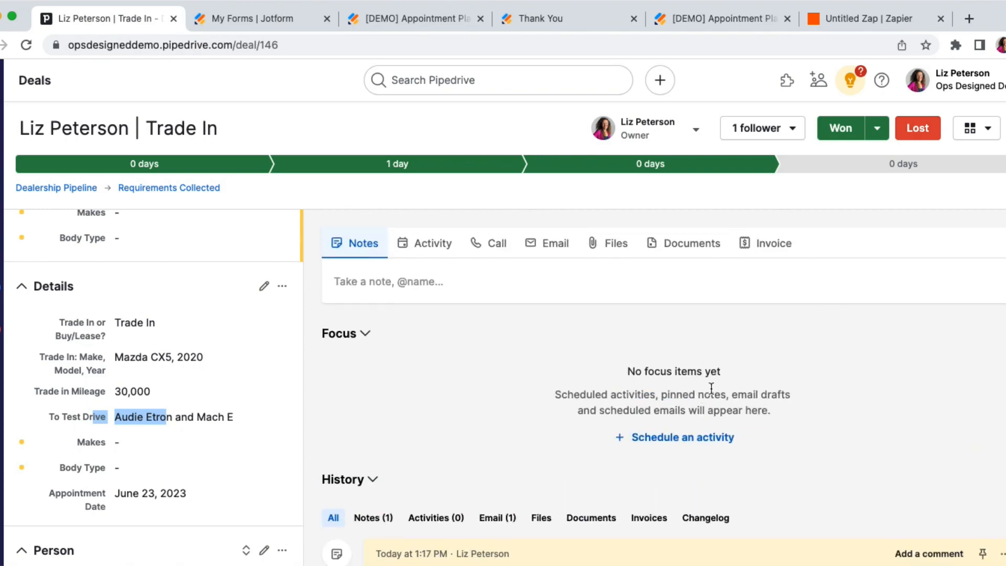
pyautogui.scroll(-2, 492, 341)
pyautogui.scroll(-1, 493, 342)
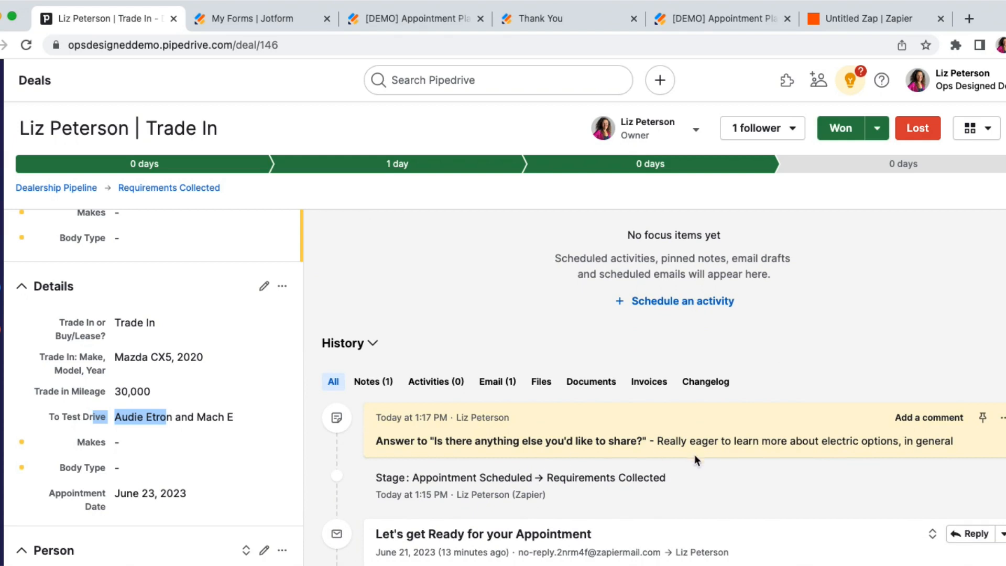
pyautogui.scroll(1, 696, 461)
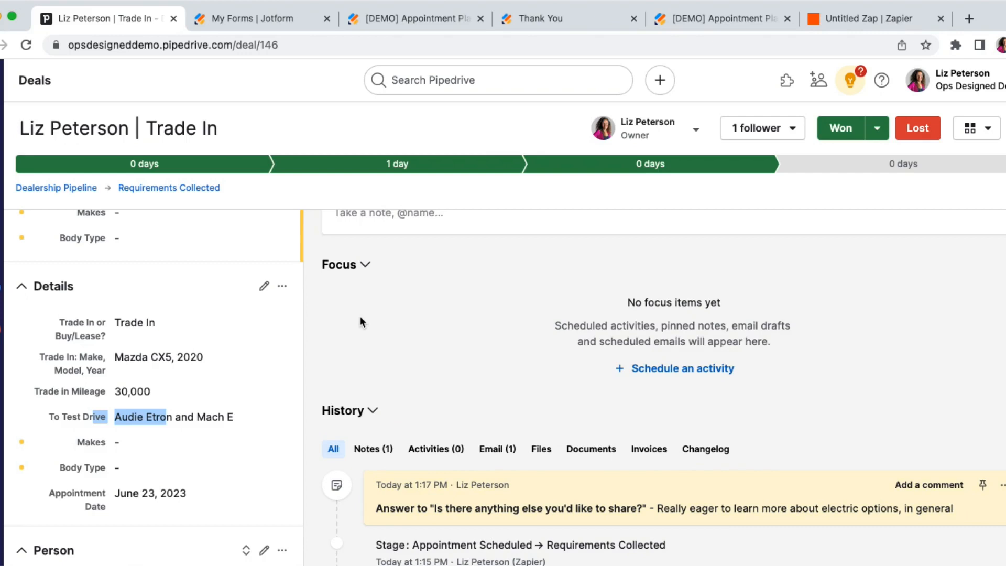
pyautogui.click(2, 163)
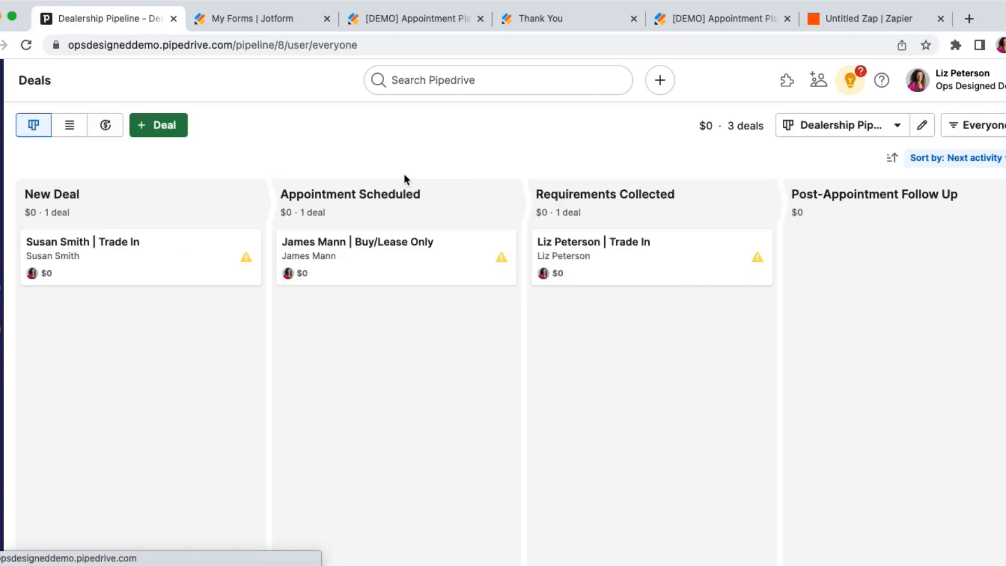